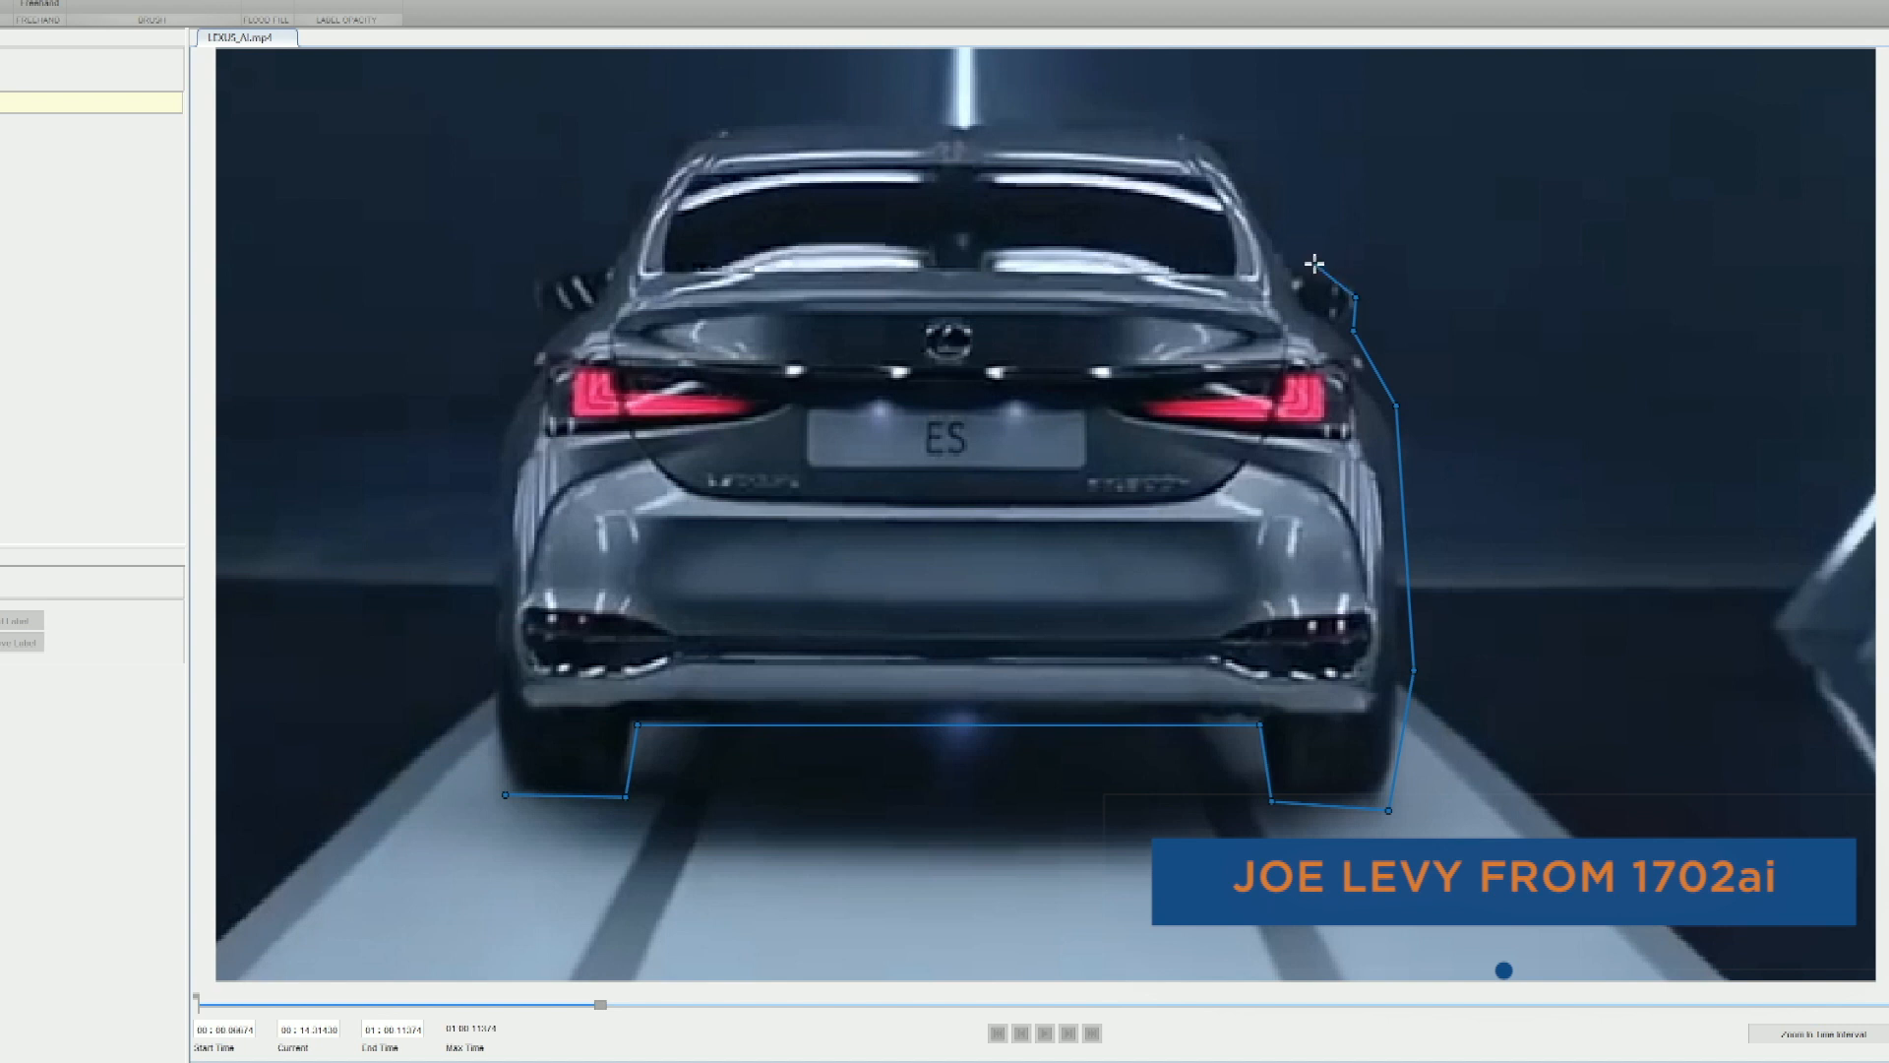
Complete the polygon outline of the car along its roof, left mirror and left side, closing it at the left rear tire
{"action": "left_click", "coordinate": [1184, 119]}
{"action": "left_click", "coordinate": [654, 120]}
{"action": "left_click", "coordinate": [698, 126]}
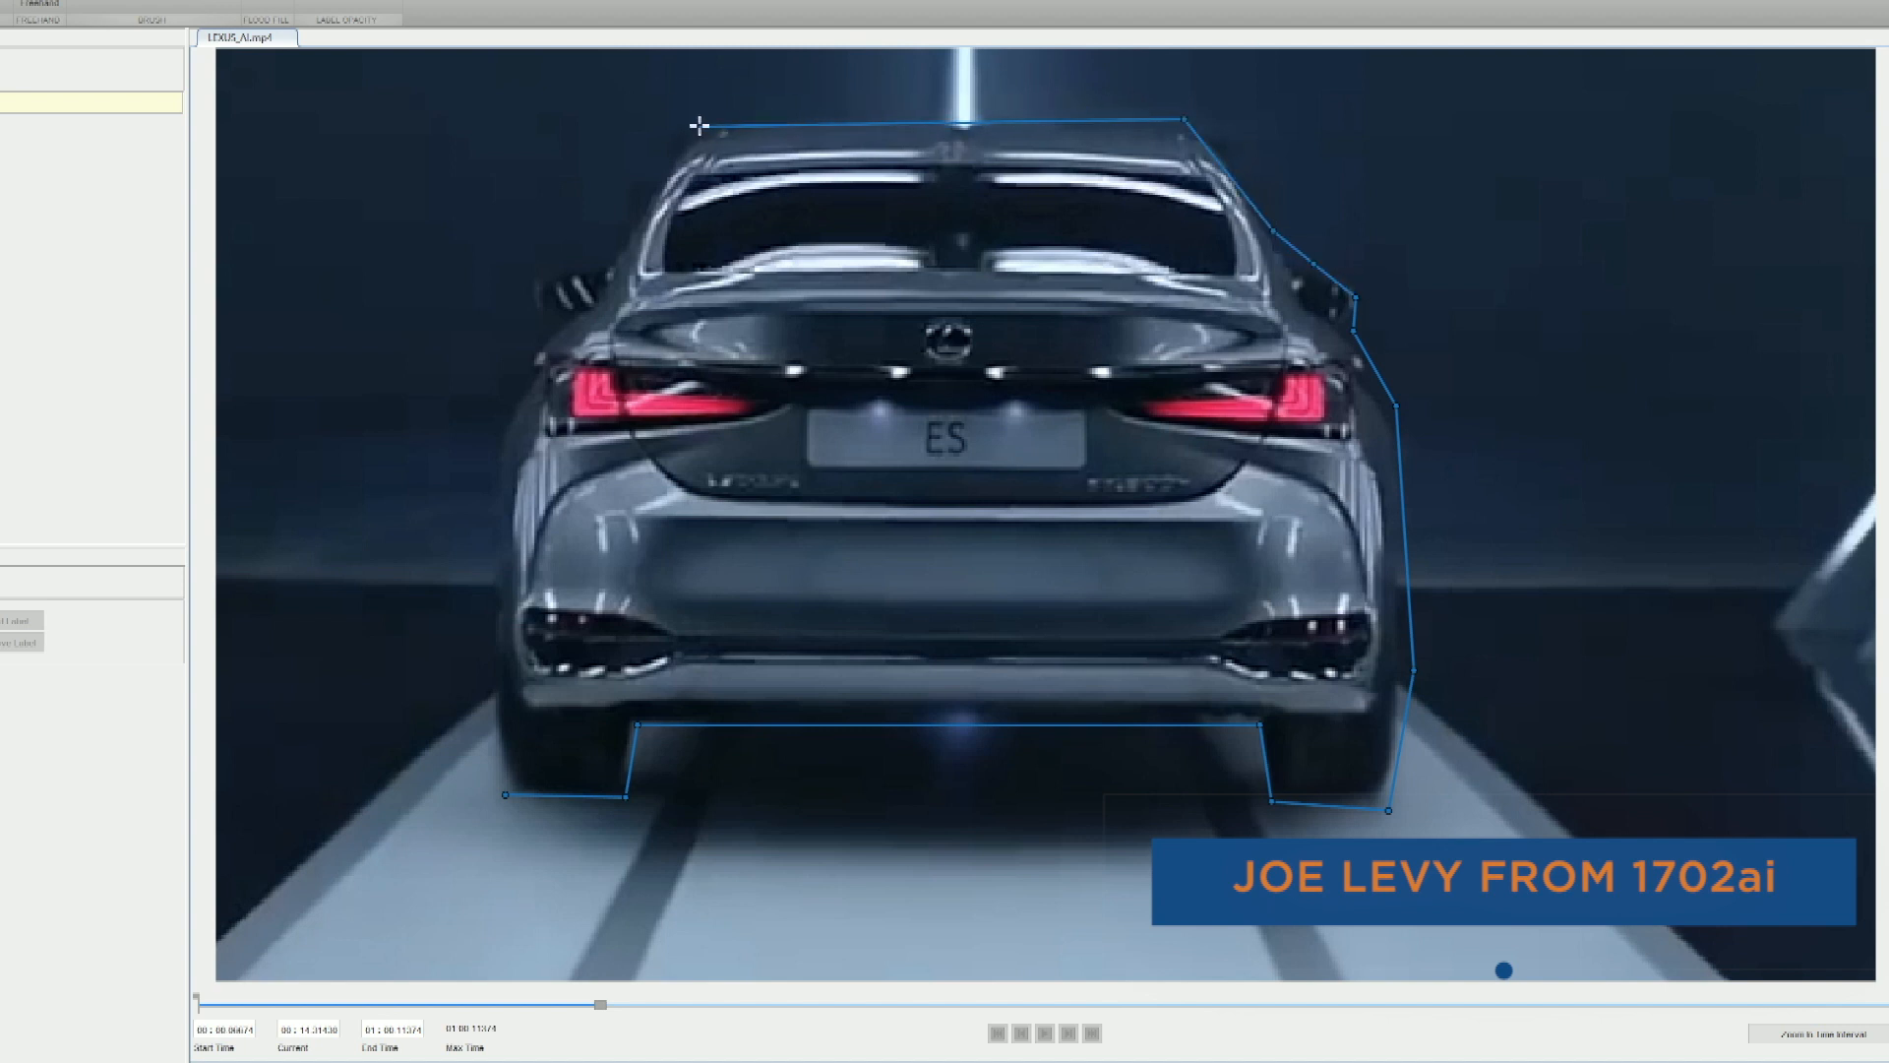
{"action": "left_click", "coordinate": [598, 278]}
{"action": "left_click", "coordinate": [526, 277]}
{"action": "left_click", "coordinate": [532, 320]}
{"action": "left_click", "coordinate": [554, 325]}
{"action": "left_click", "coordinate": [518, 397]}
{"action": "left_click", "coordinate": [493, 466]}
{"action": "left_click", "coordinate": [494, 669]}
{"action": "left_click", "coordinate": [507, 796]}
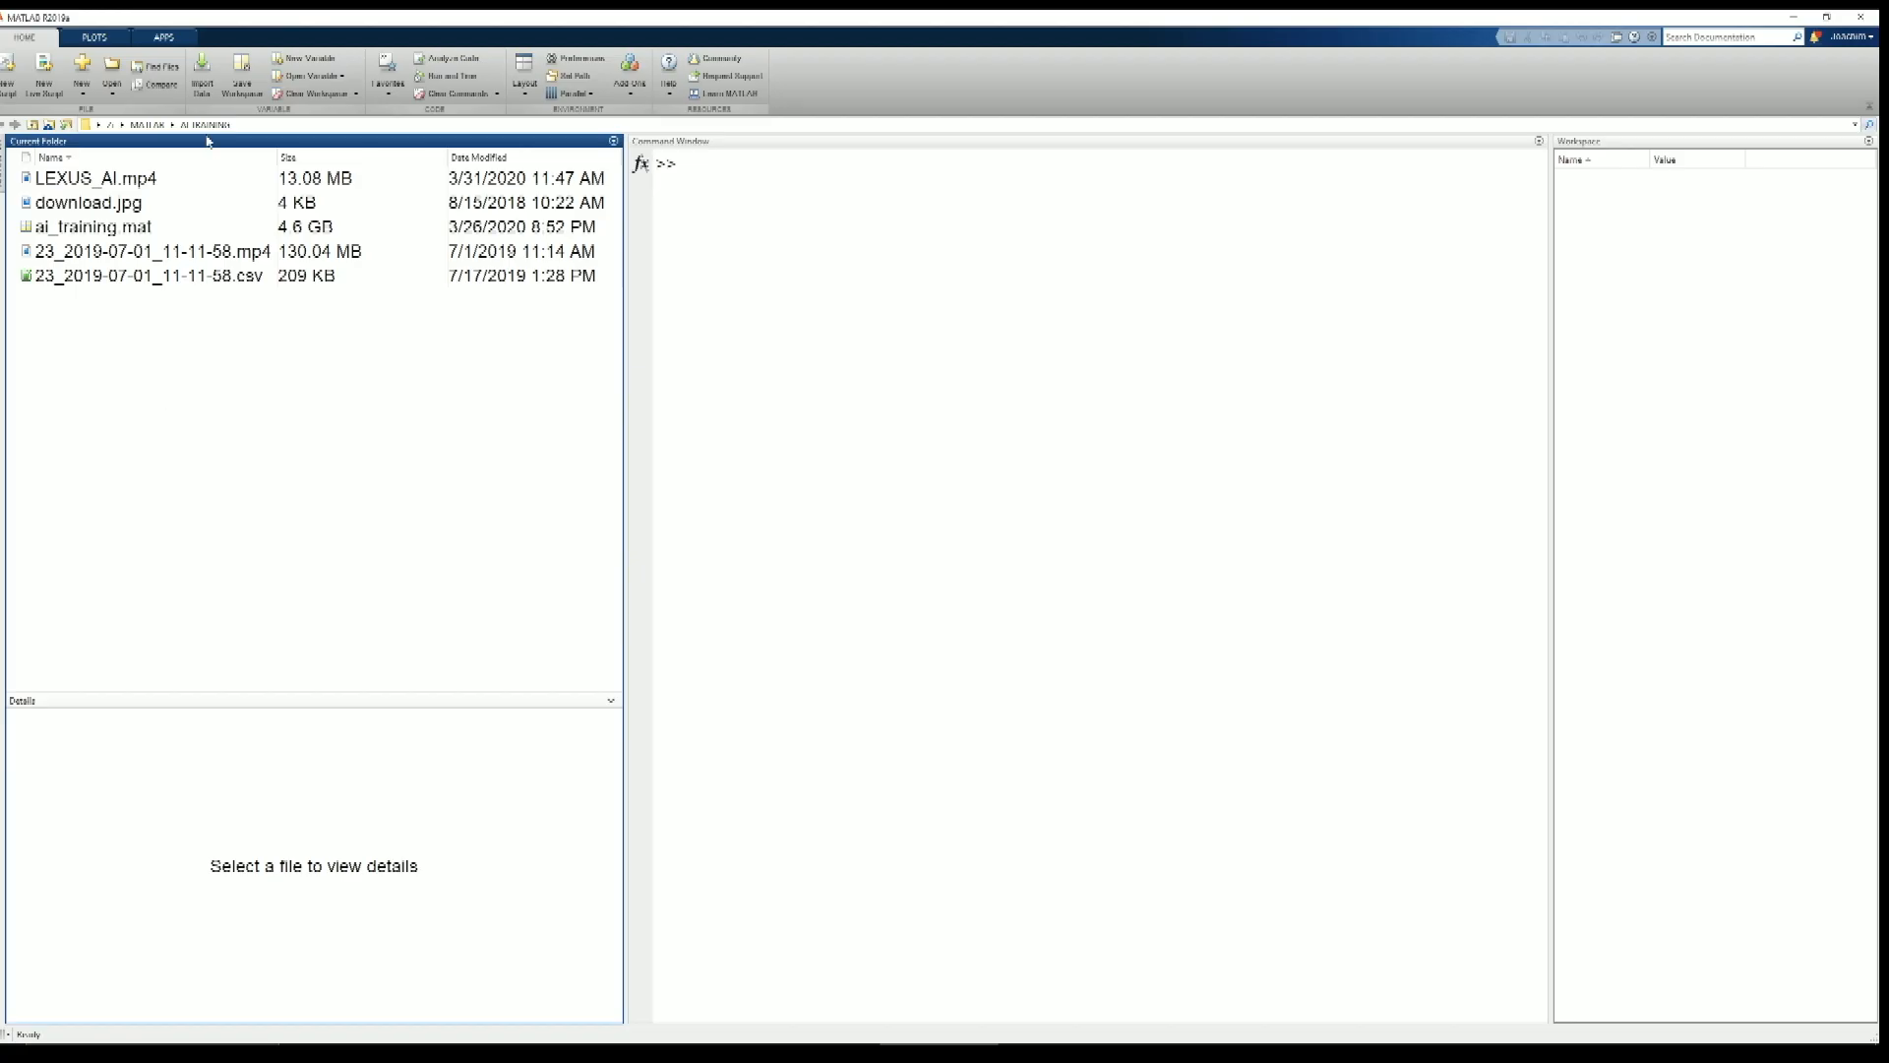
Launch the Video Labeler app and load the video LEXUS_AI.mp4 from the AI TRAINING folder
{"action": "left_click", "coordinate": [165, 39]}
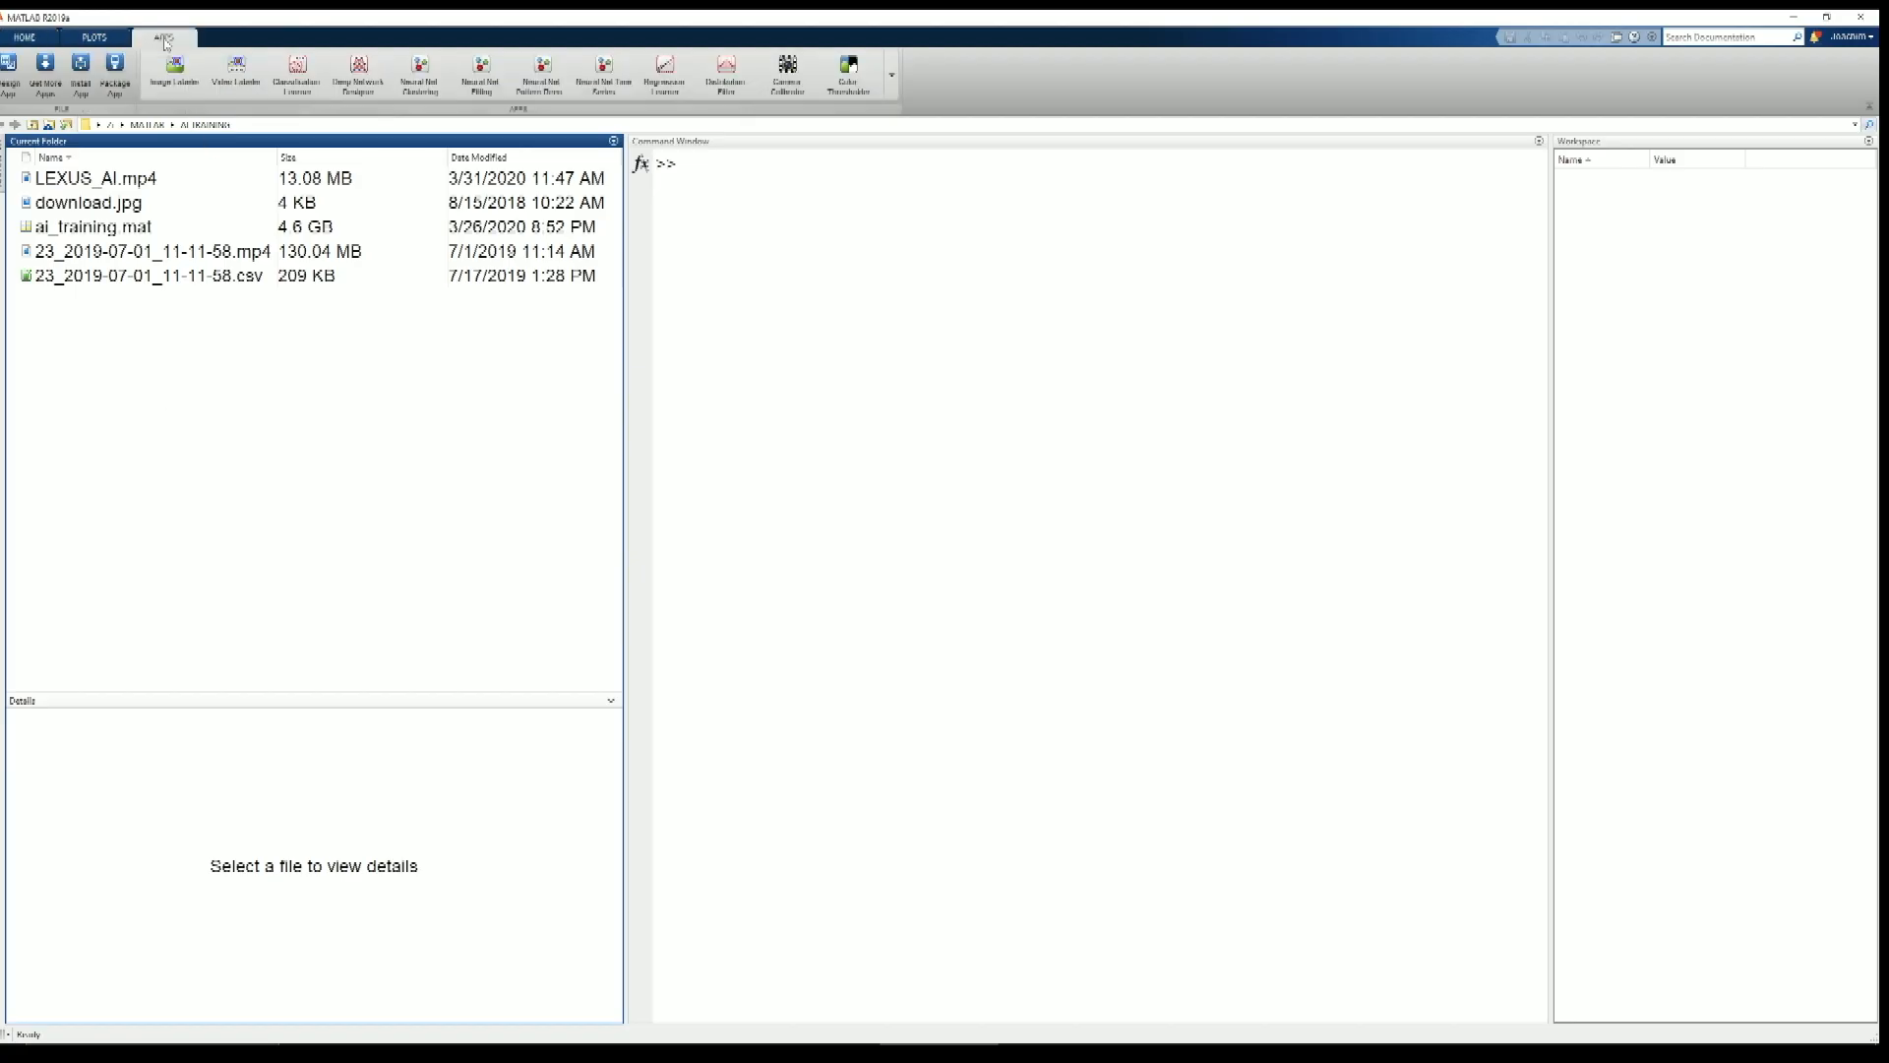
{"action": "left_click", "coordinate": [242, 72]}
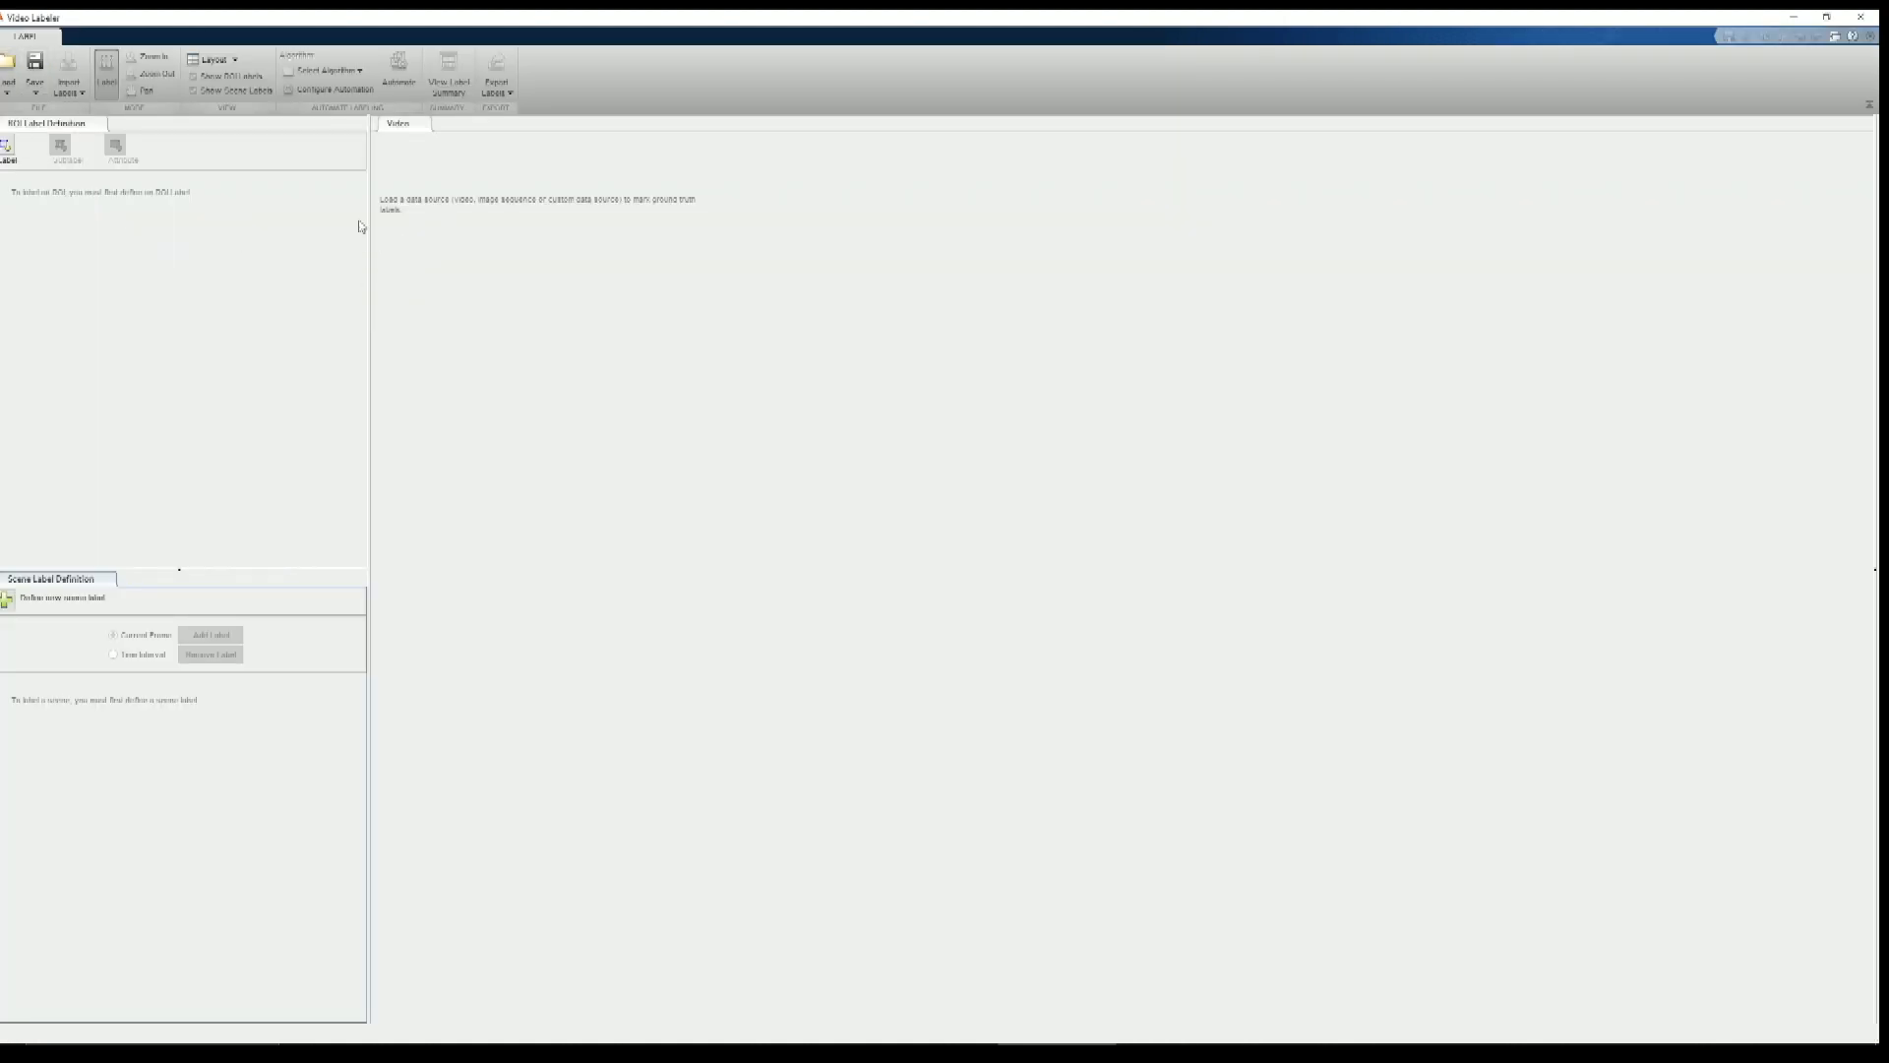
{"action": "left_click", "coordinate": [7, 65]}
{"action": "left_click", "coordinate": [240, 155]}
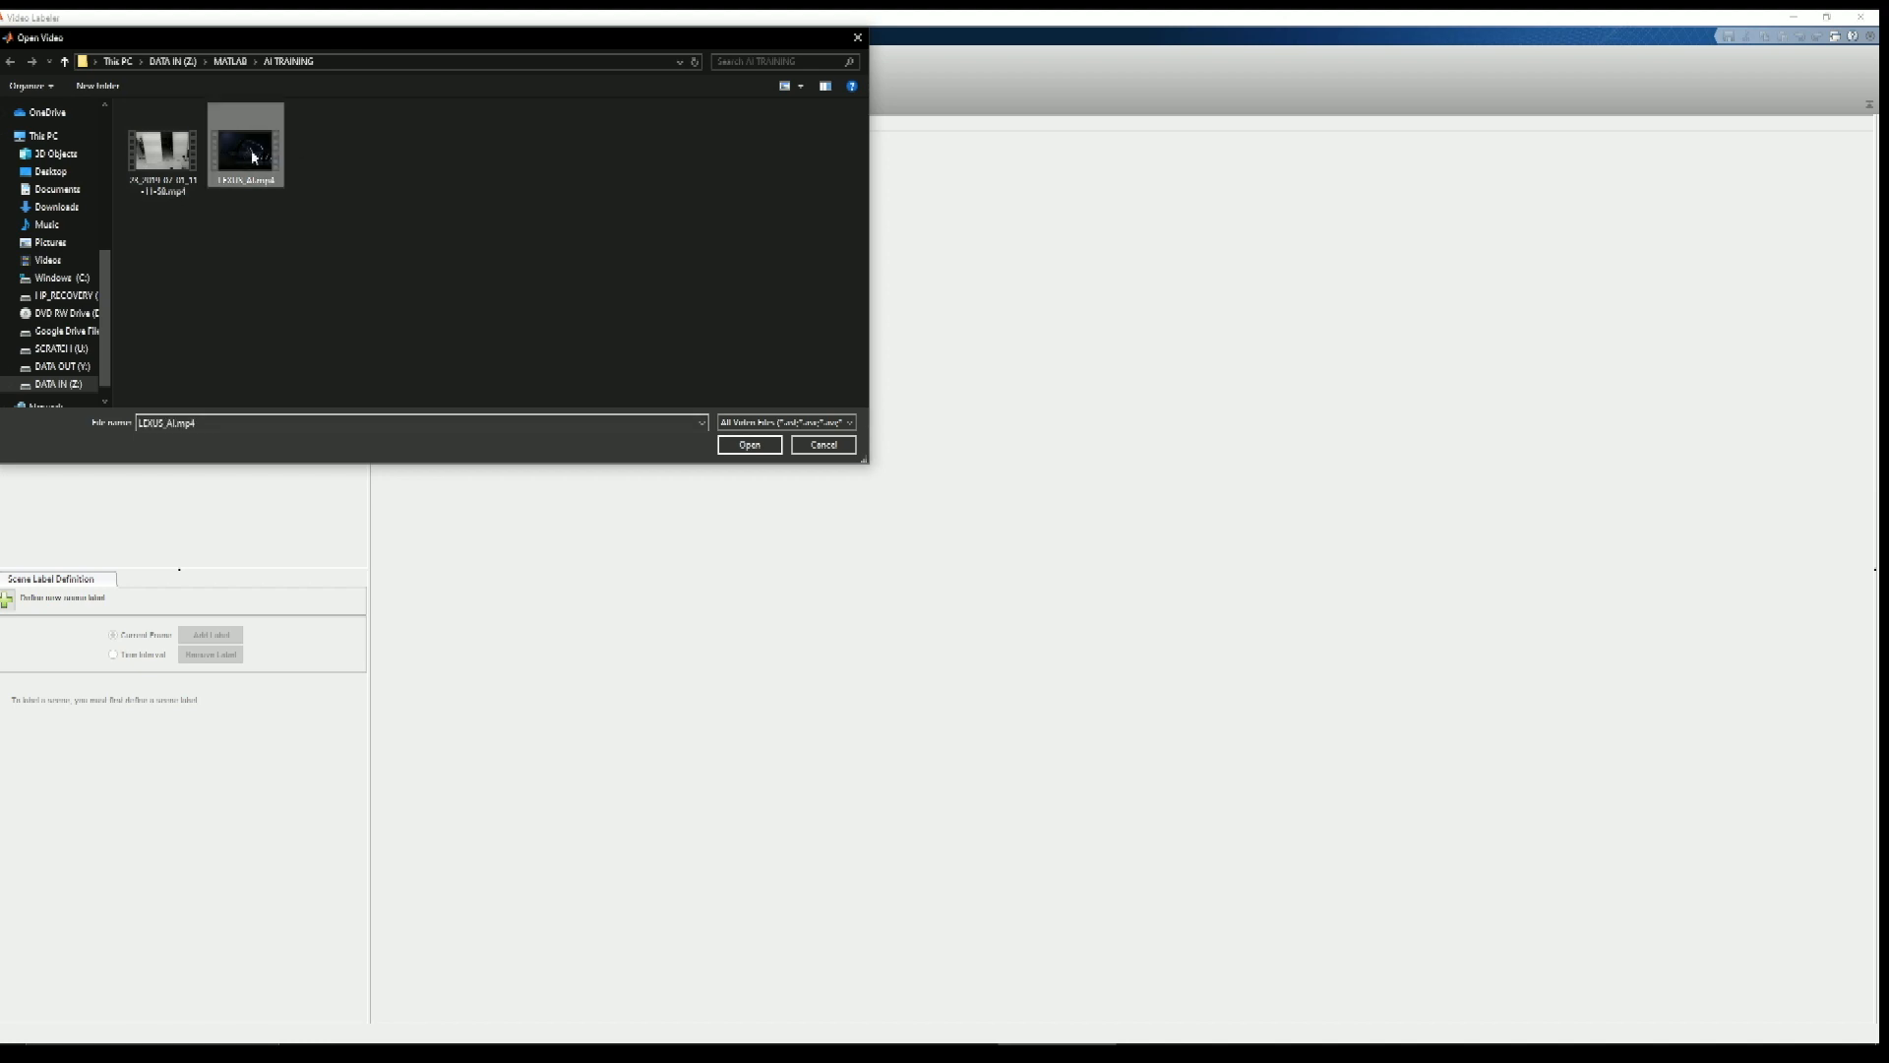
{"action": "left_click", "coordinate": [755, 447]}
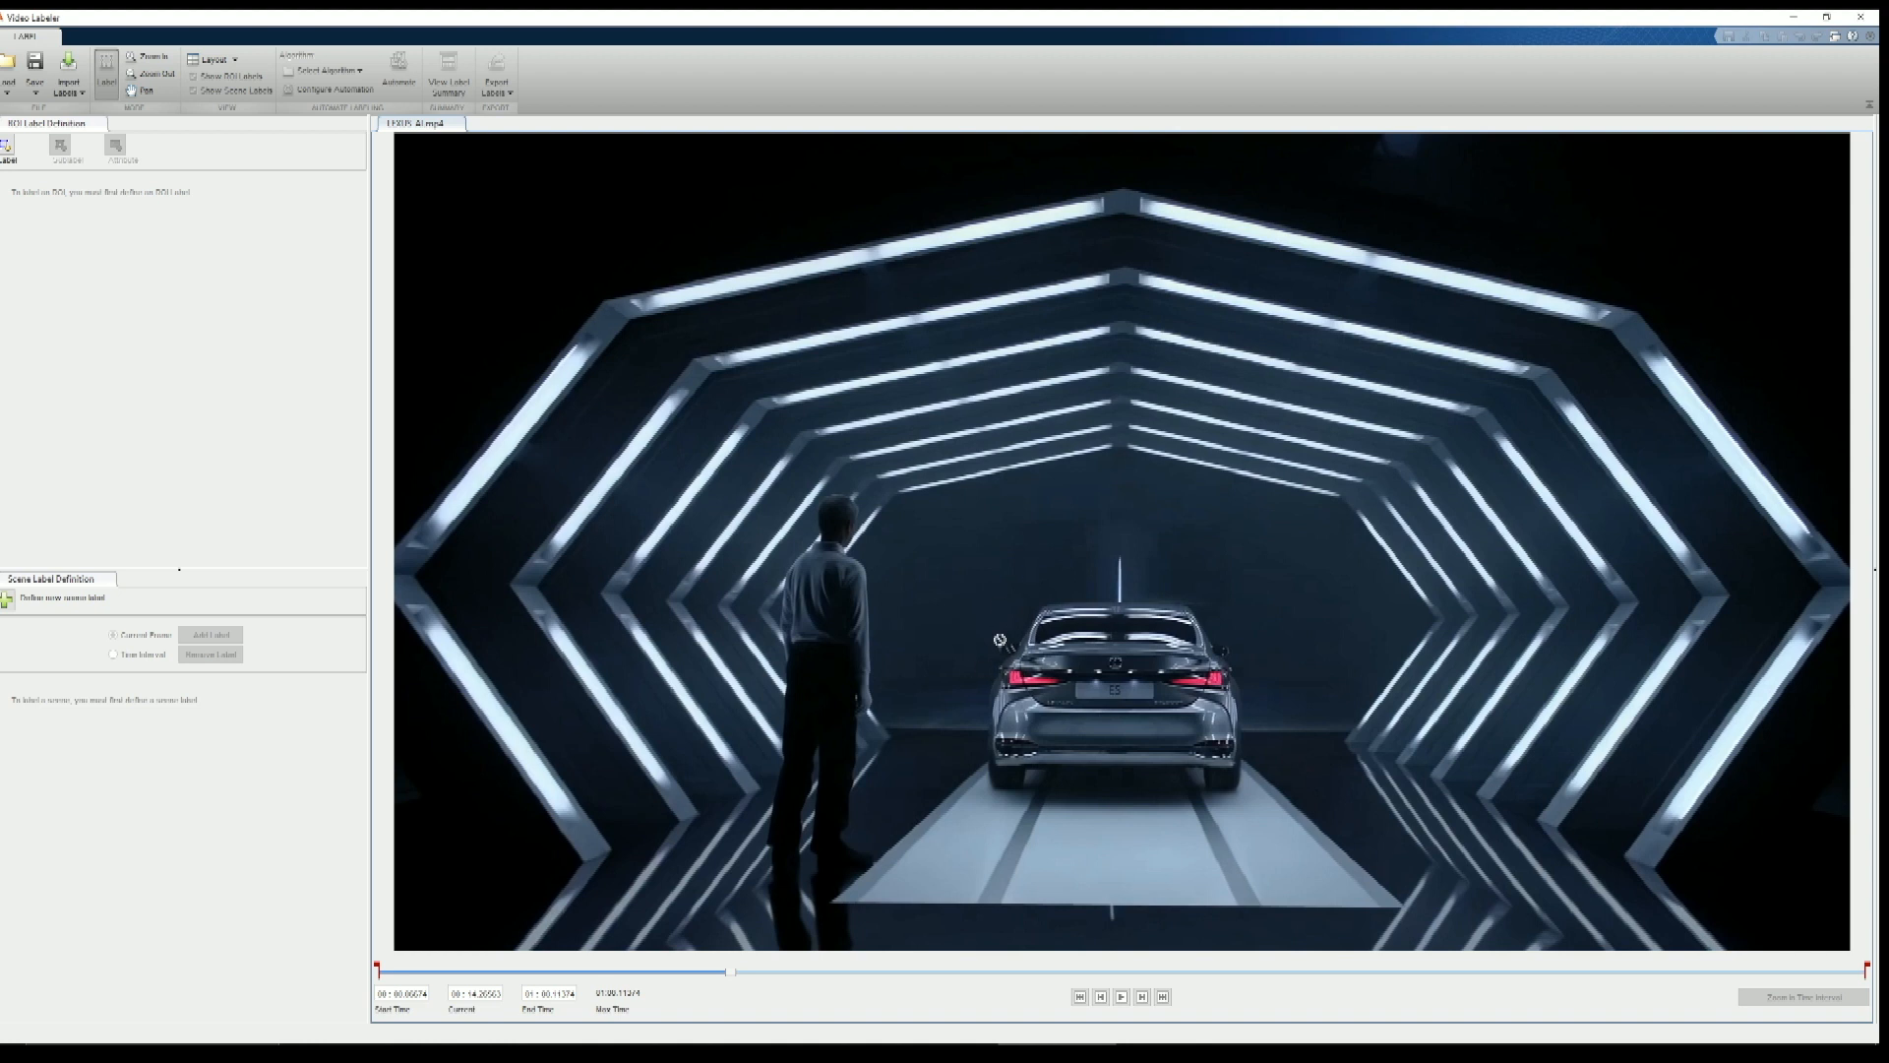
Define a new ROI label named CAR with the Rectangle type
{"action": "left_click", "coordinate": [6, 147]}
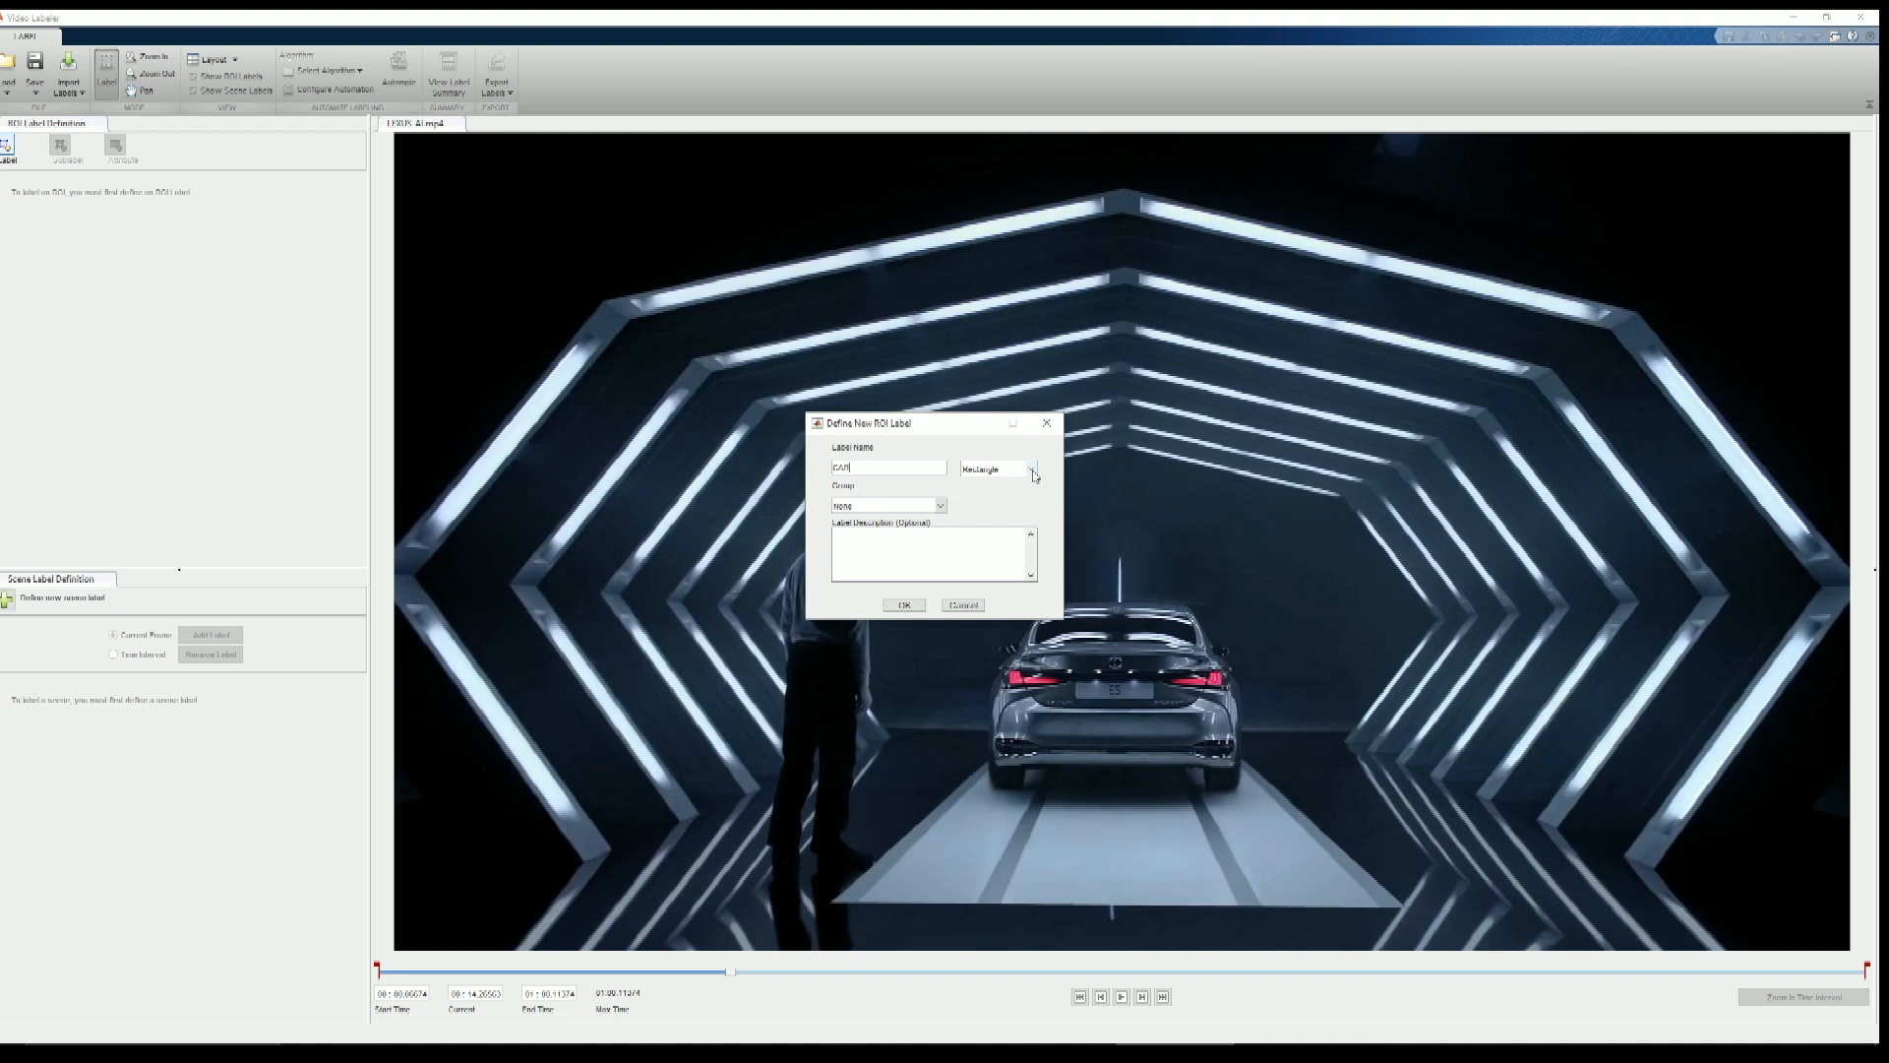
{"action": "left_click", "coordinate": [903, 604]}
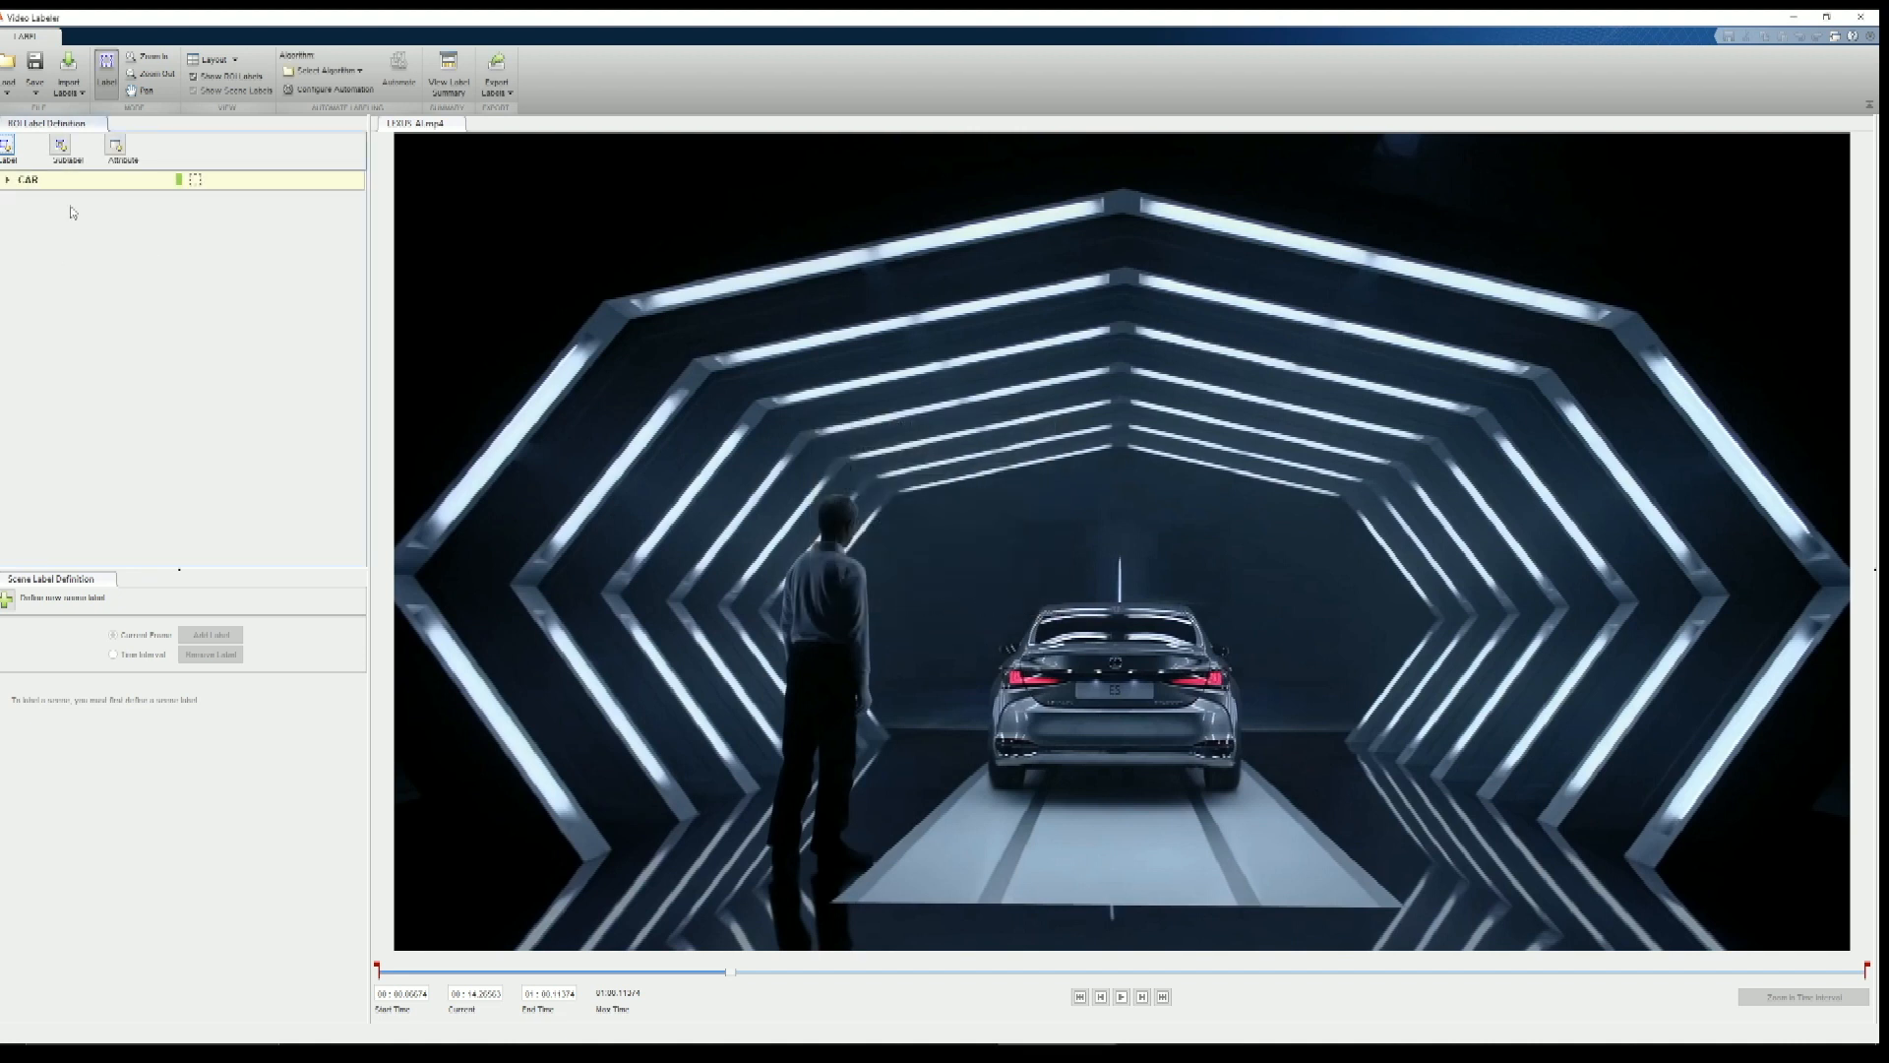
Start label automation with the Point Tracker algorithm and draw a CAR rectangle around the car
{"action": "left_click", "coordinate": [326, 72]}
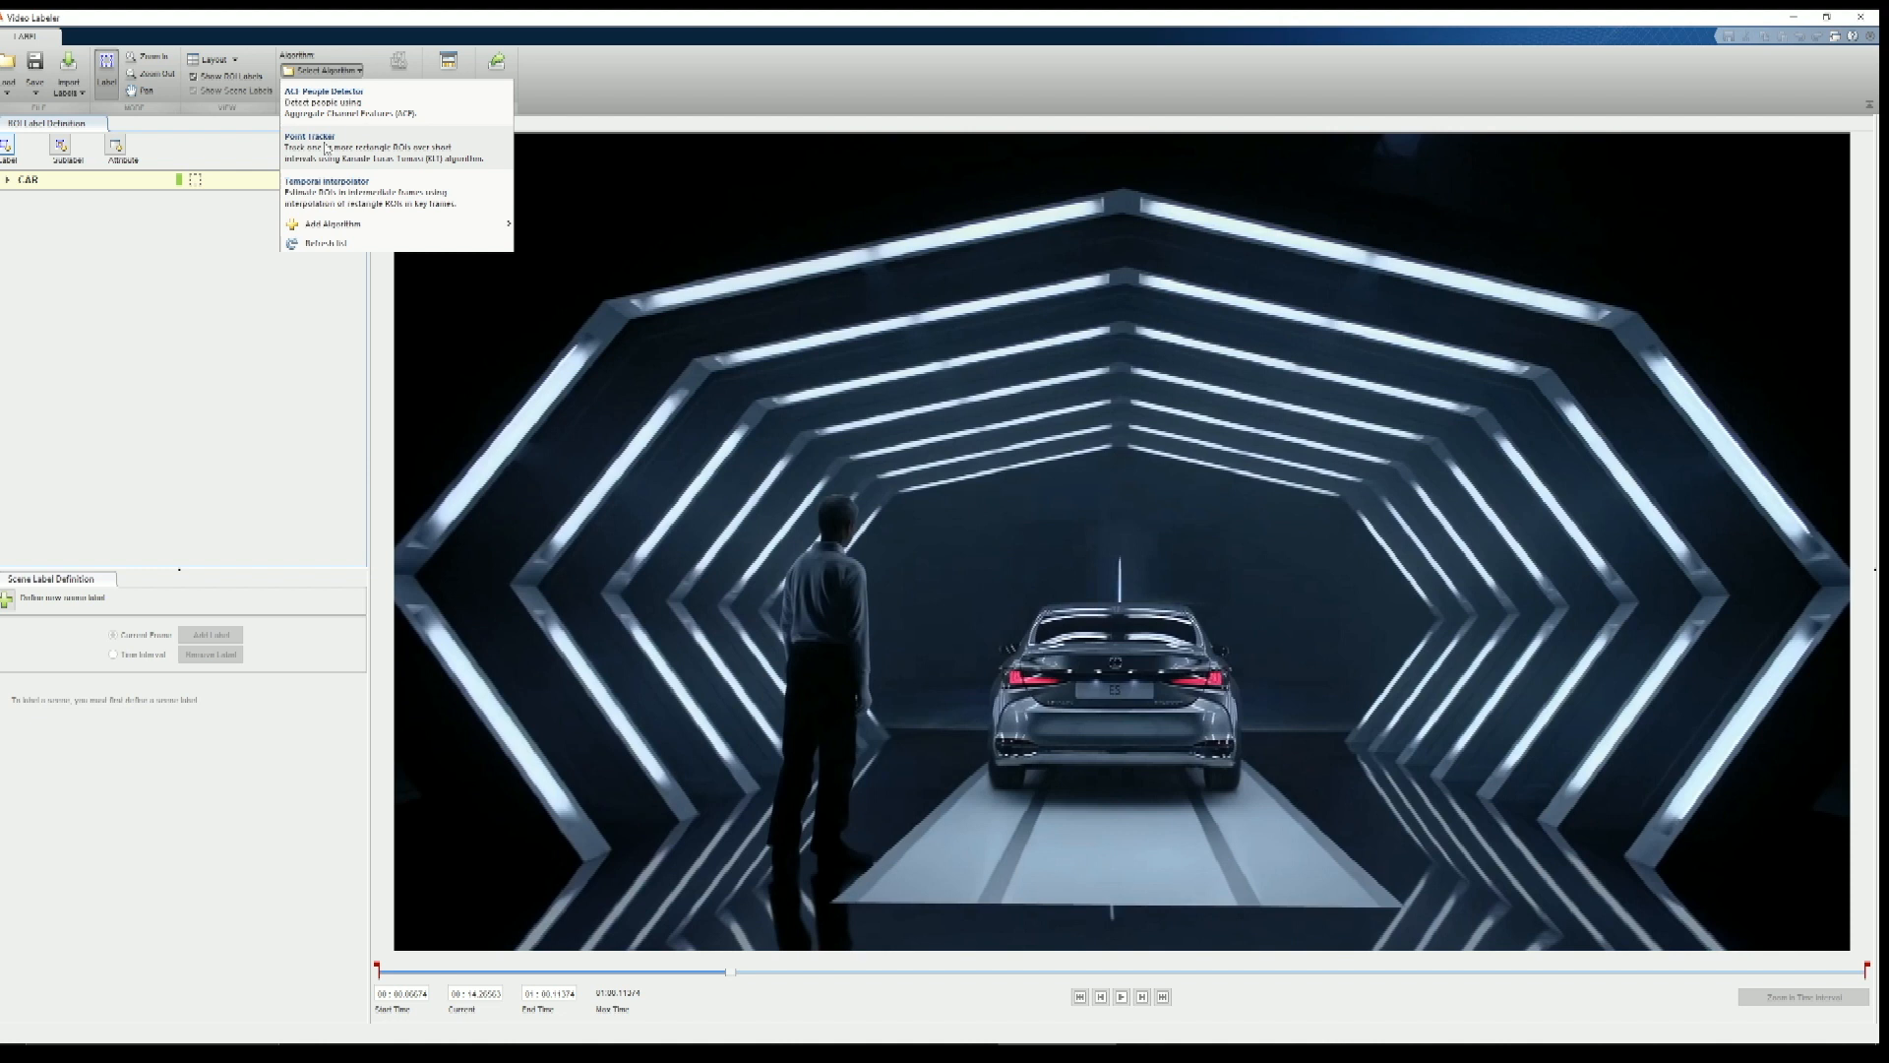
{"action": "left_click", "coordinate": [326, 149]}
{"action": "left_click", "coordinate": [397, 67]}
{"action": "mouse_move", "coordinate": [788, 744]}
{"action": "left_mouse_down"}
{"action": "mouse_move", "coordinate": [1007, 731]}
{"action": "mouse_move", "coordinate": [999, 588]}
{"action": "left_mouse_up"}
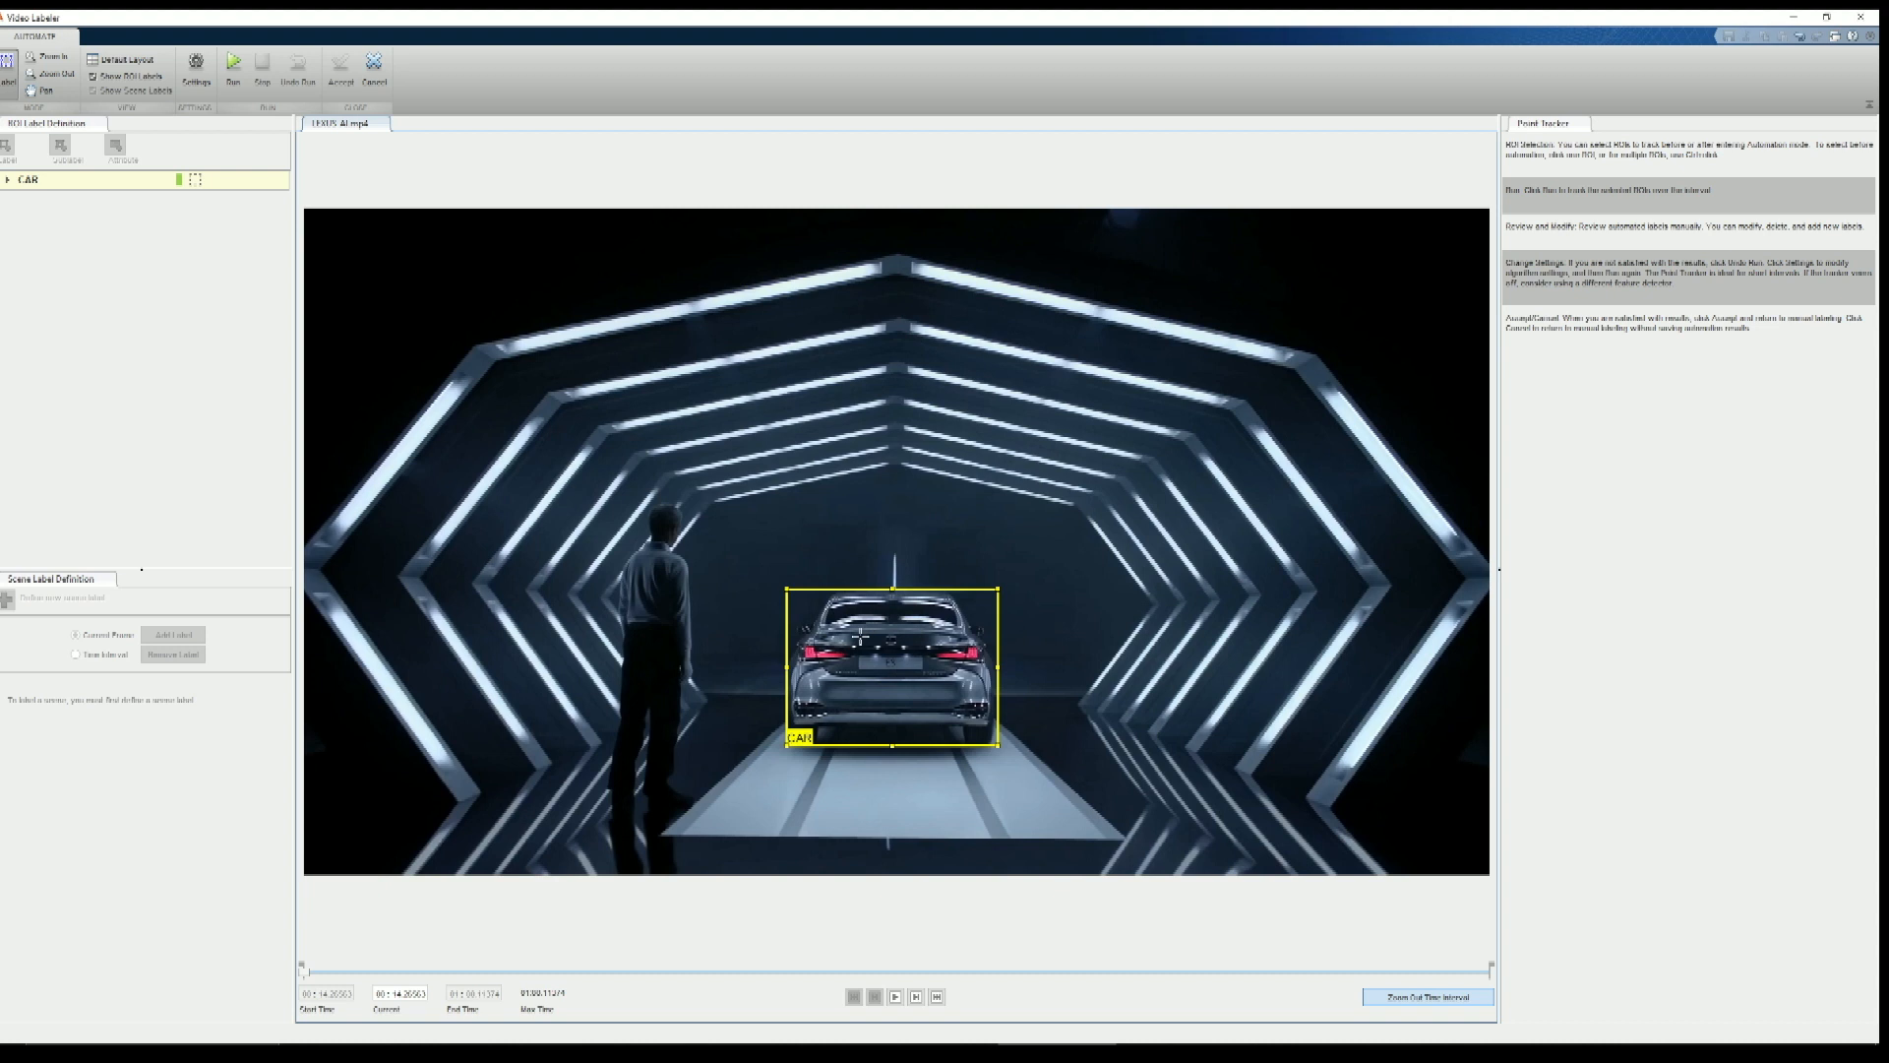
Delete the rectangle-type CAR label from the ROI label definitions
{"action": "left_click", "coordinate": [48, 56]}
{"action": "left_click_drag", "start_coordinate": [767, 573], "coordinate": [1059, 785]}
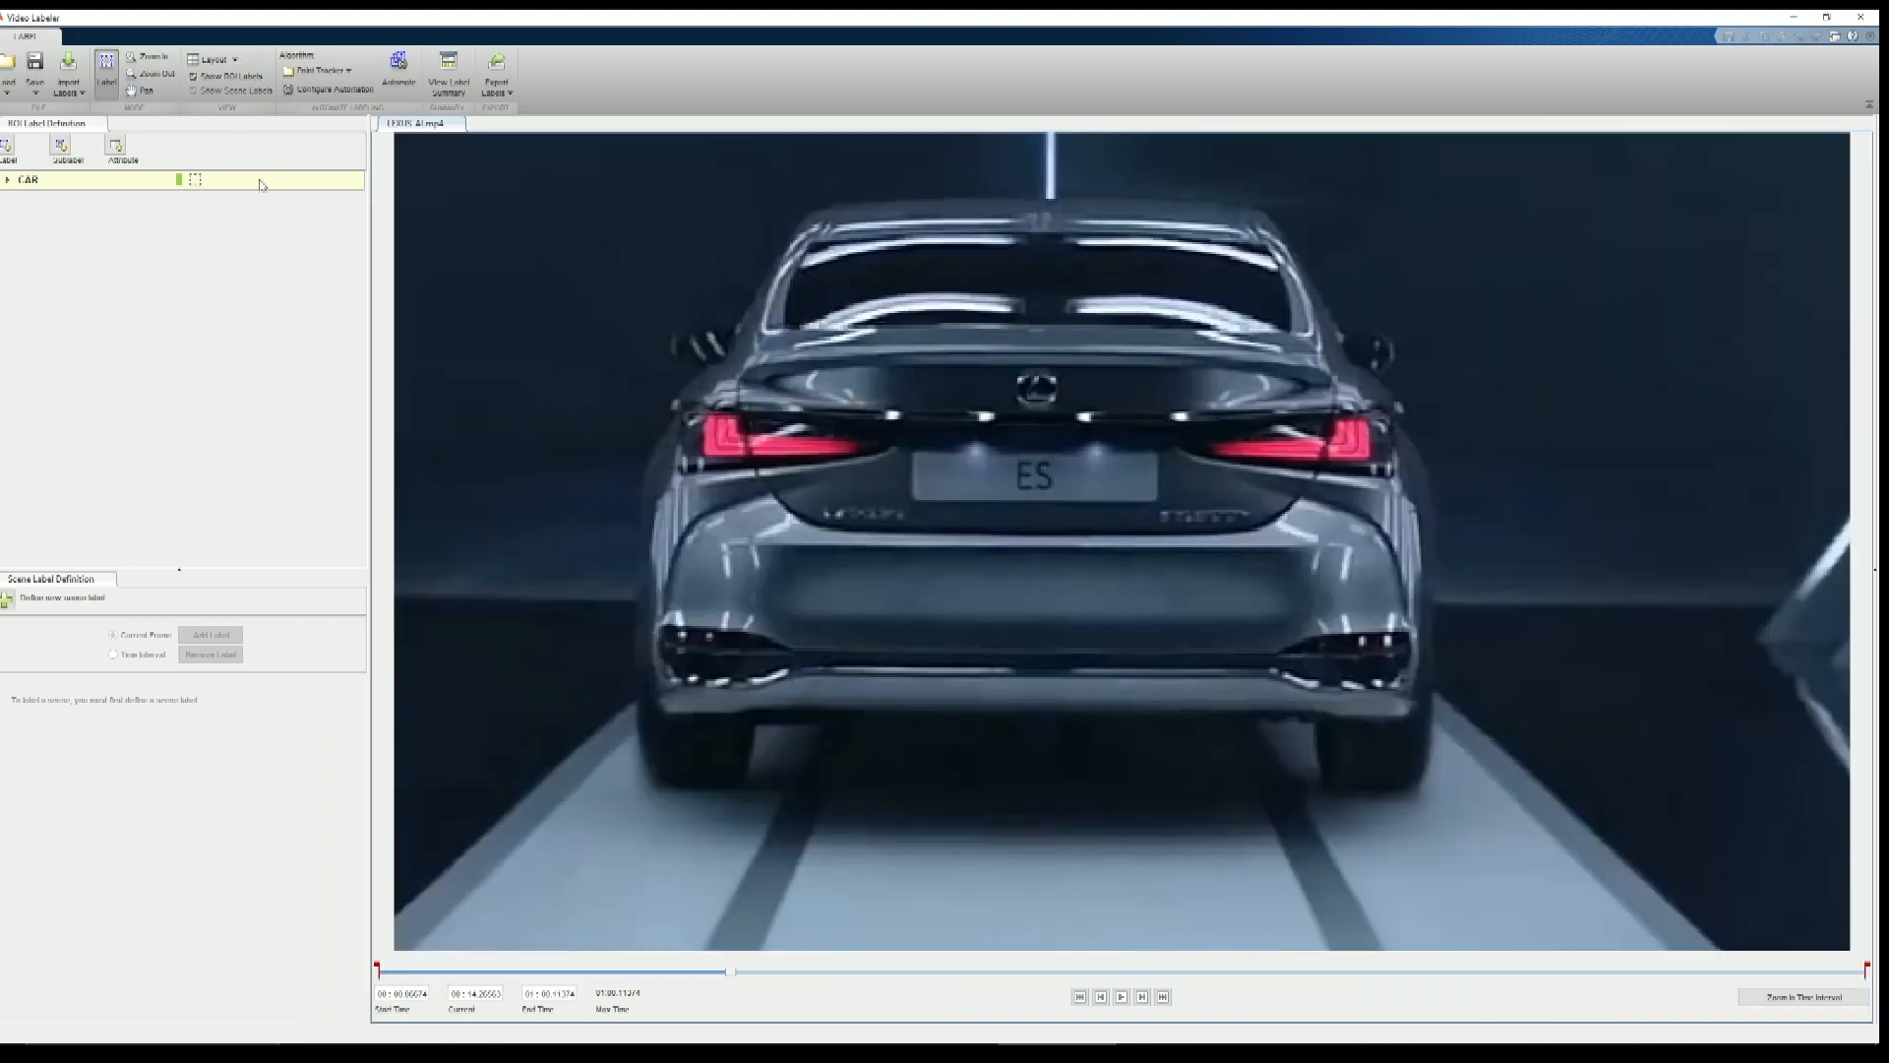
{"action": "right_click", "coordinate": [259, 182]}
{"action": "left_click", "coordinate": [301, 206]}
{"action": "left_click", "coordinate": [969, 553]}
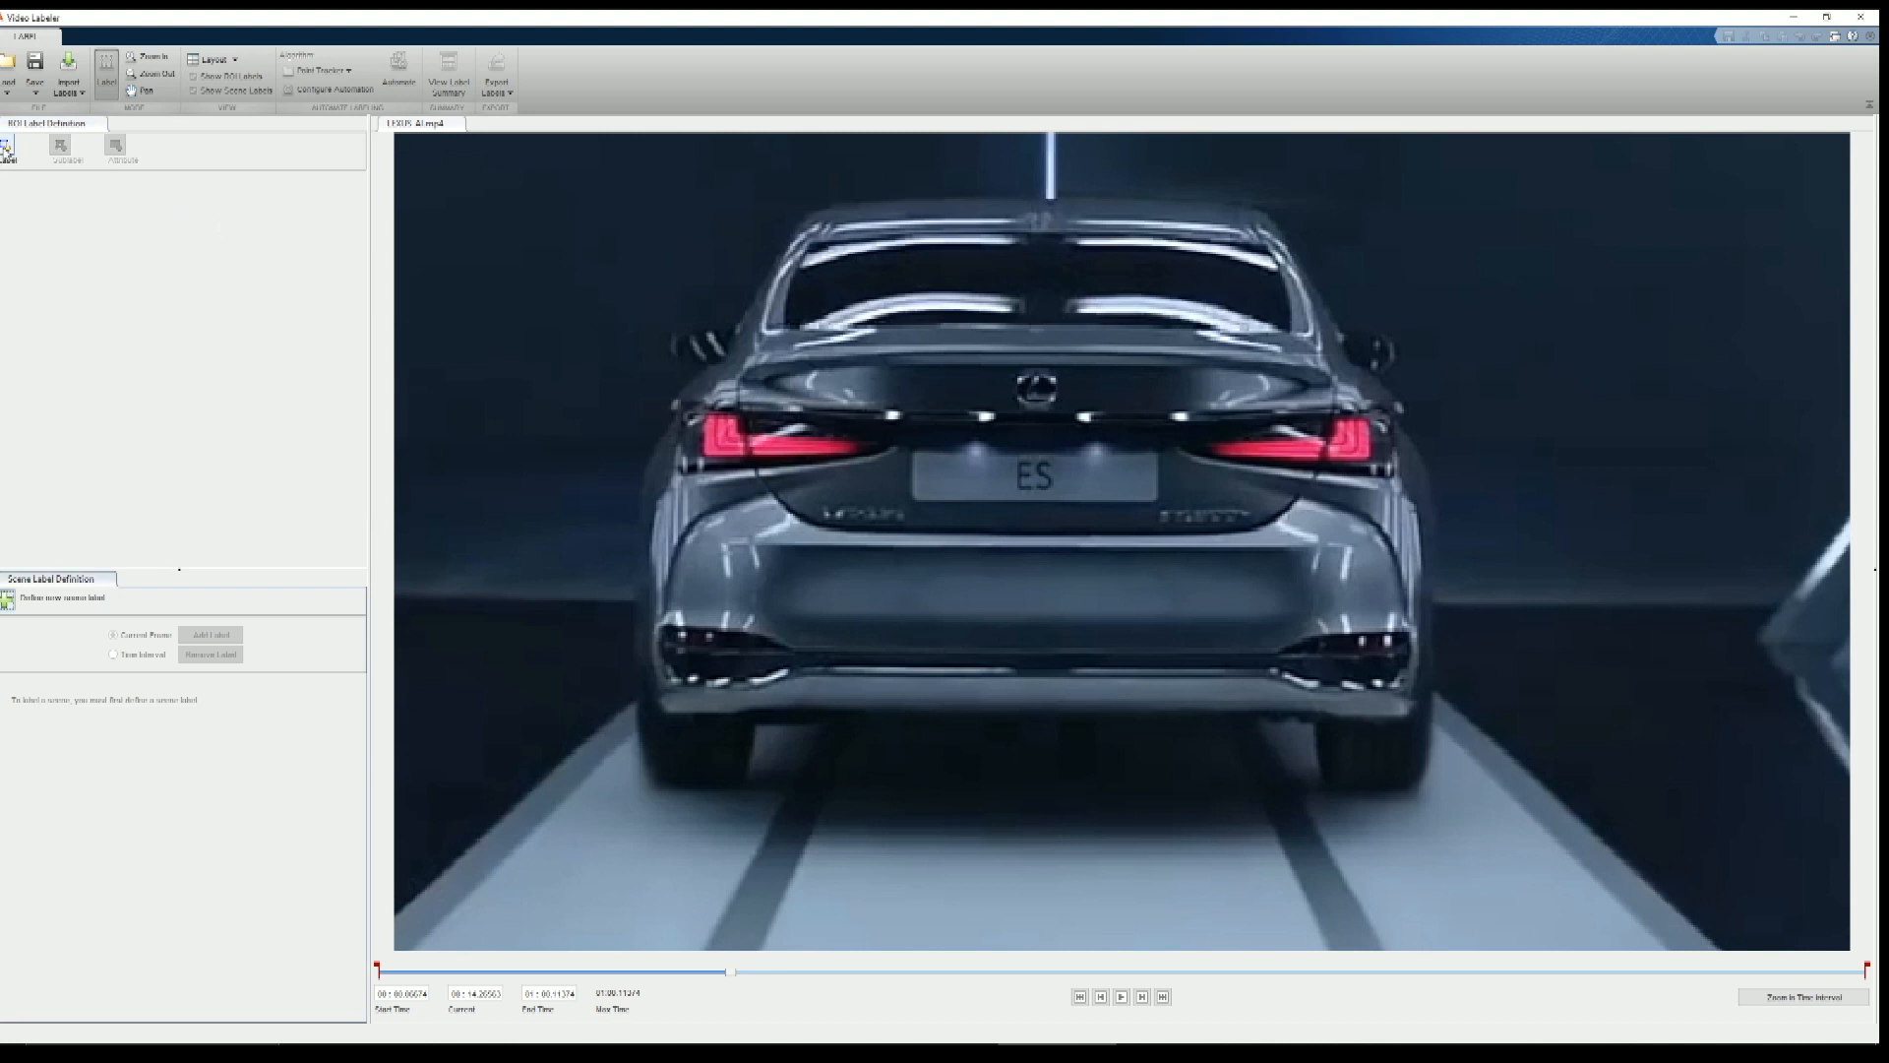
Define a new ROI label named CAR with the Pixel label type
{"action": "left_click", "coordinate": [7, 147]}
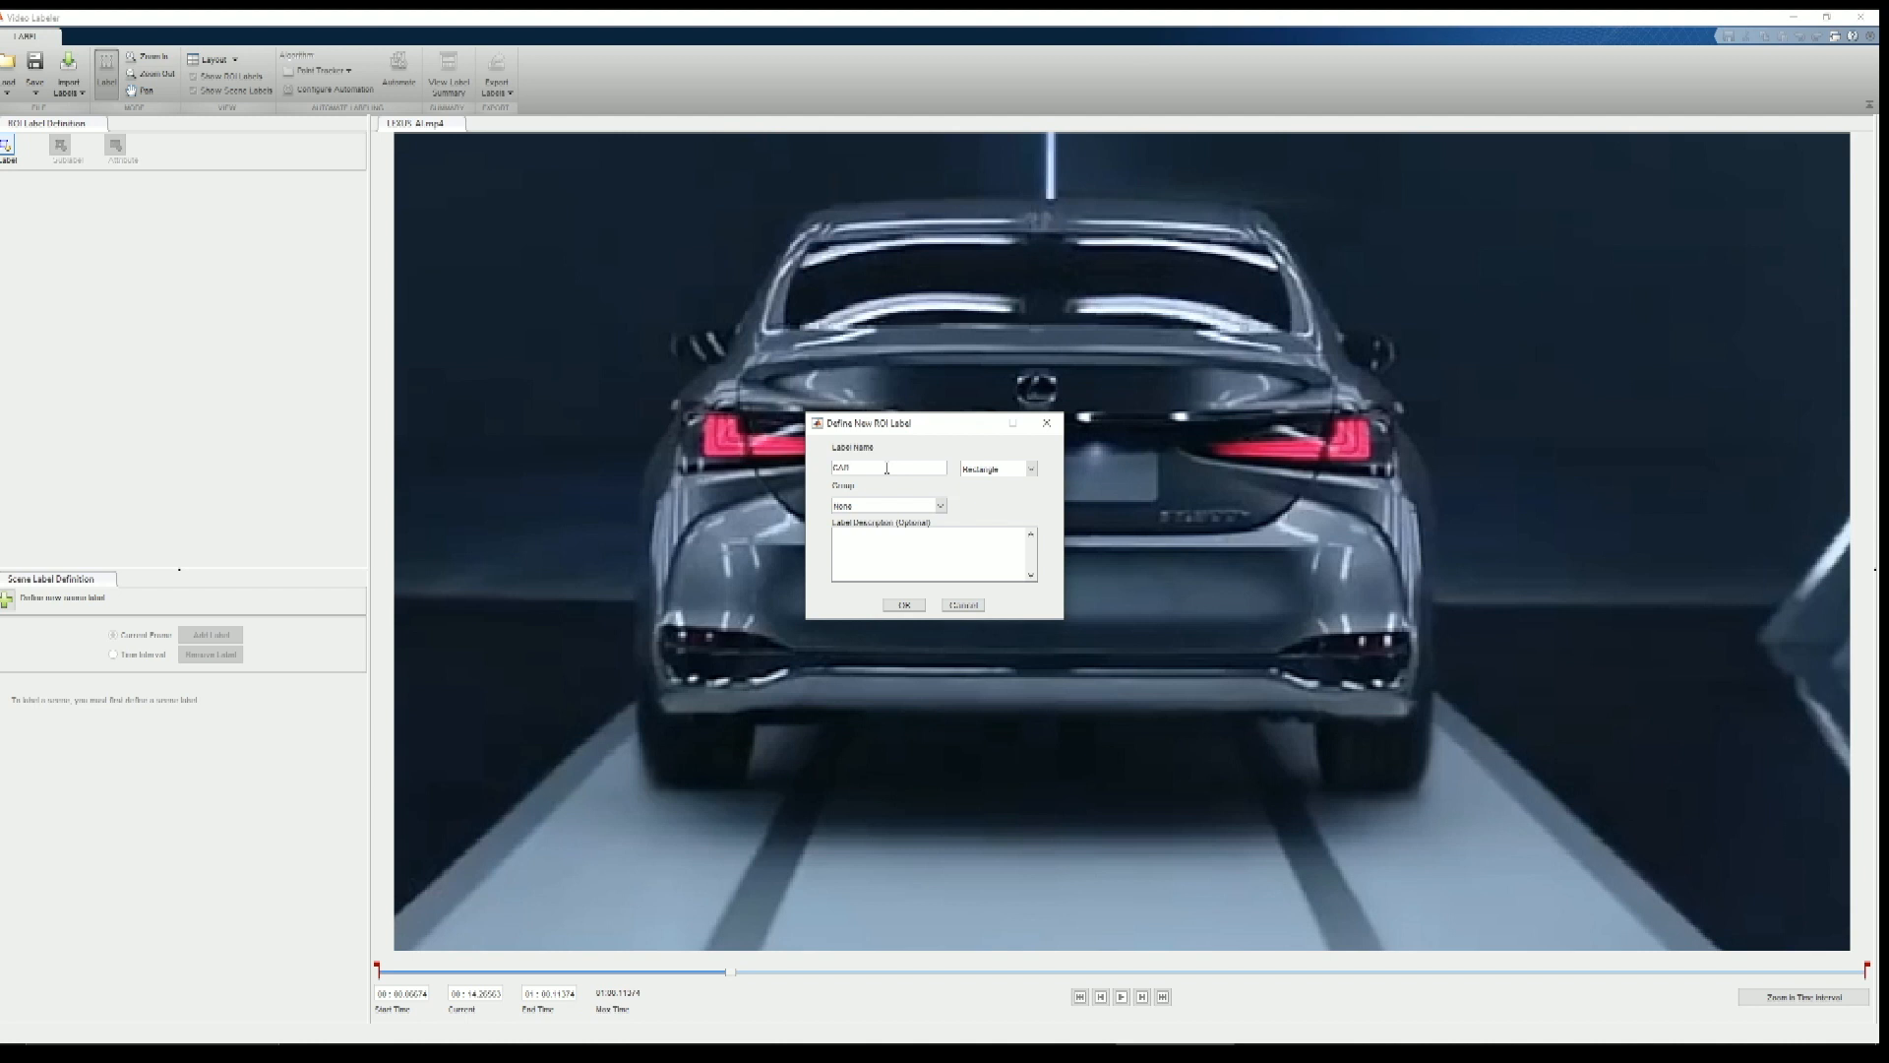
{"action": "left_click", "coordinate": [1027, 473]}
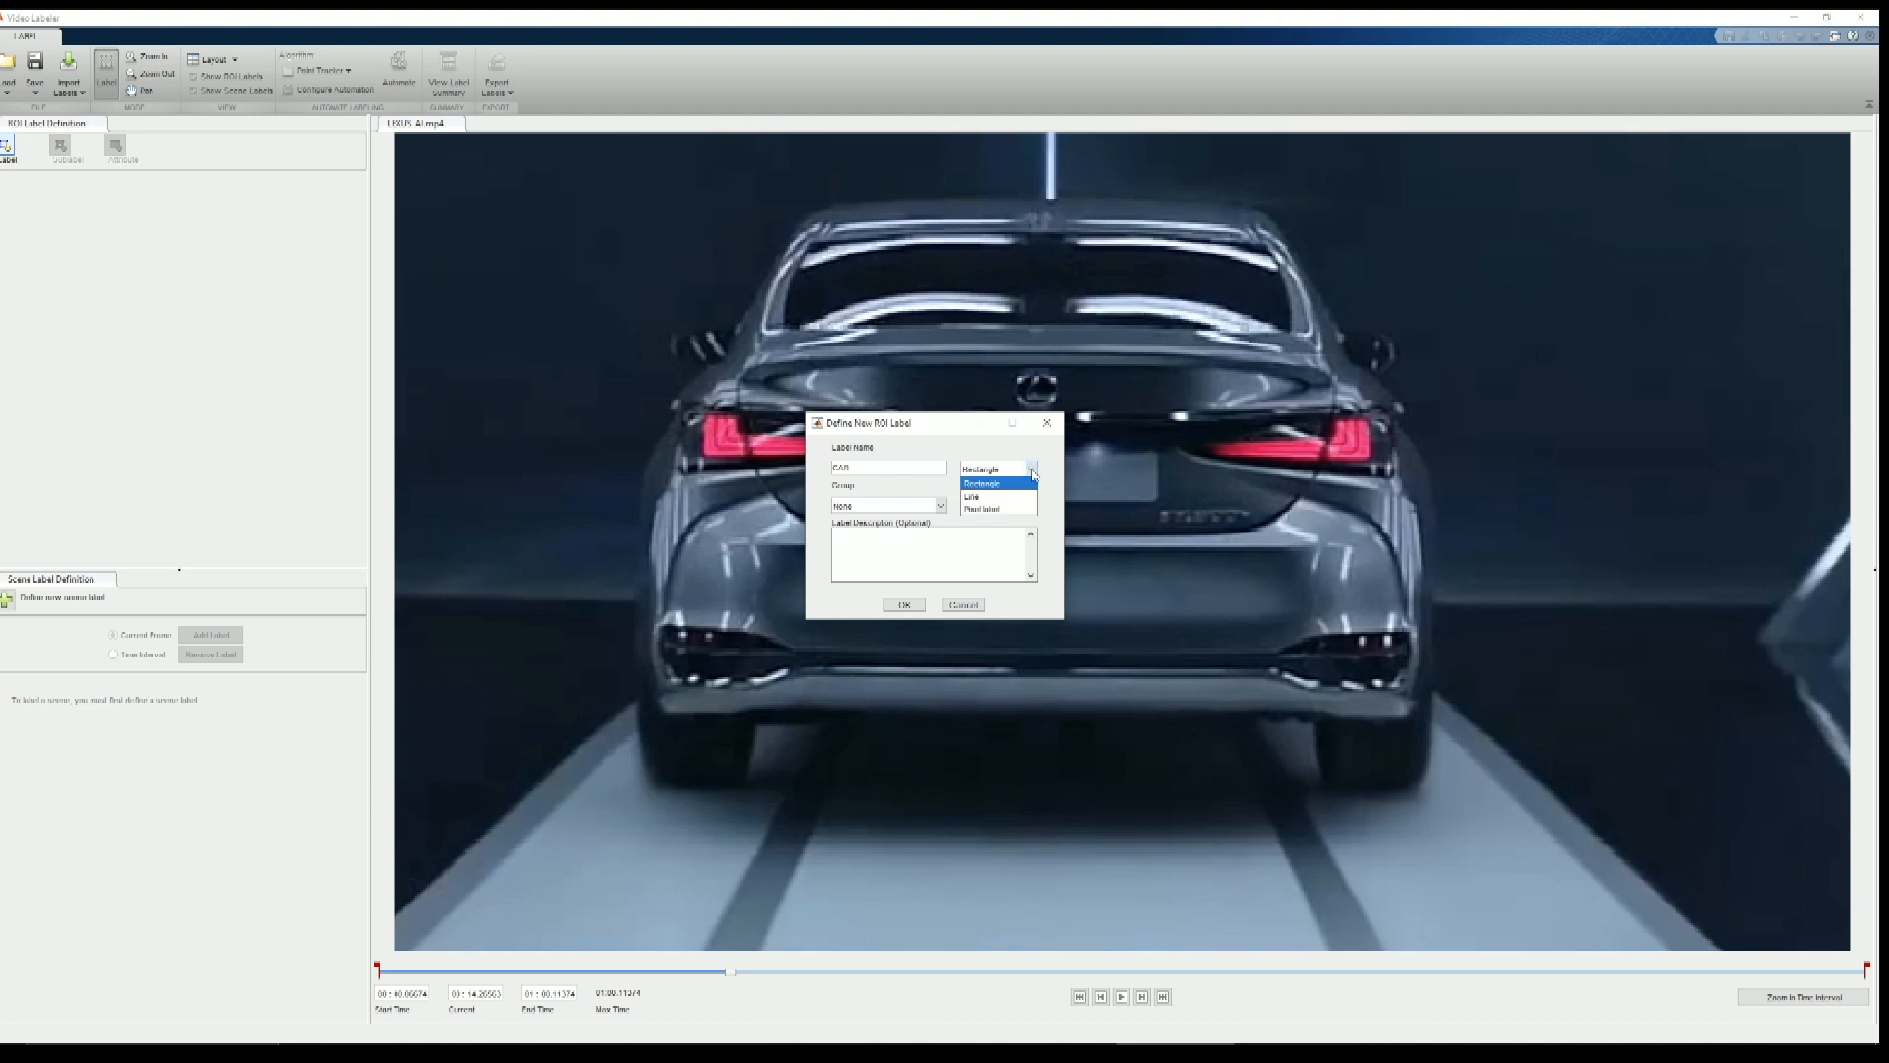
{"action": "left_click", "coordinate": [1015, 513]}
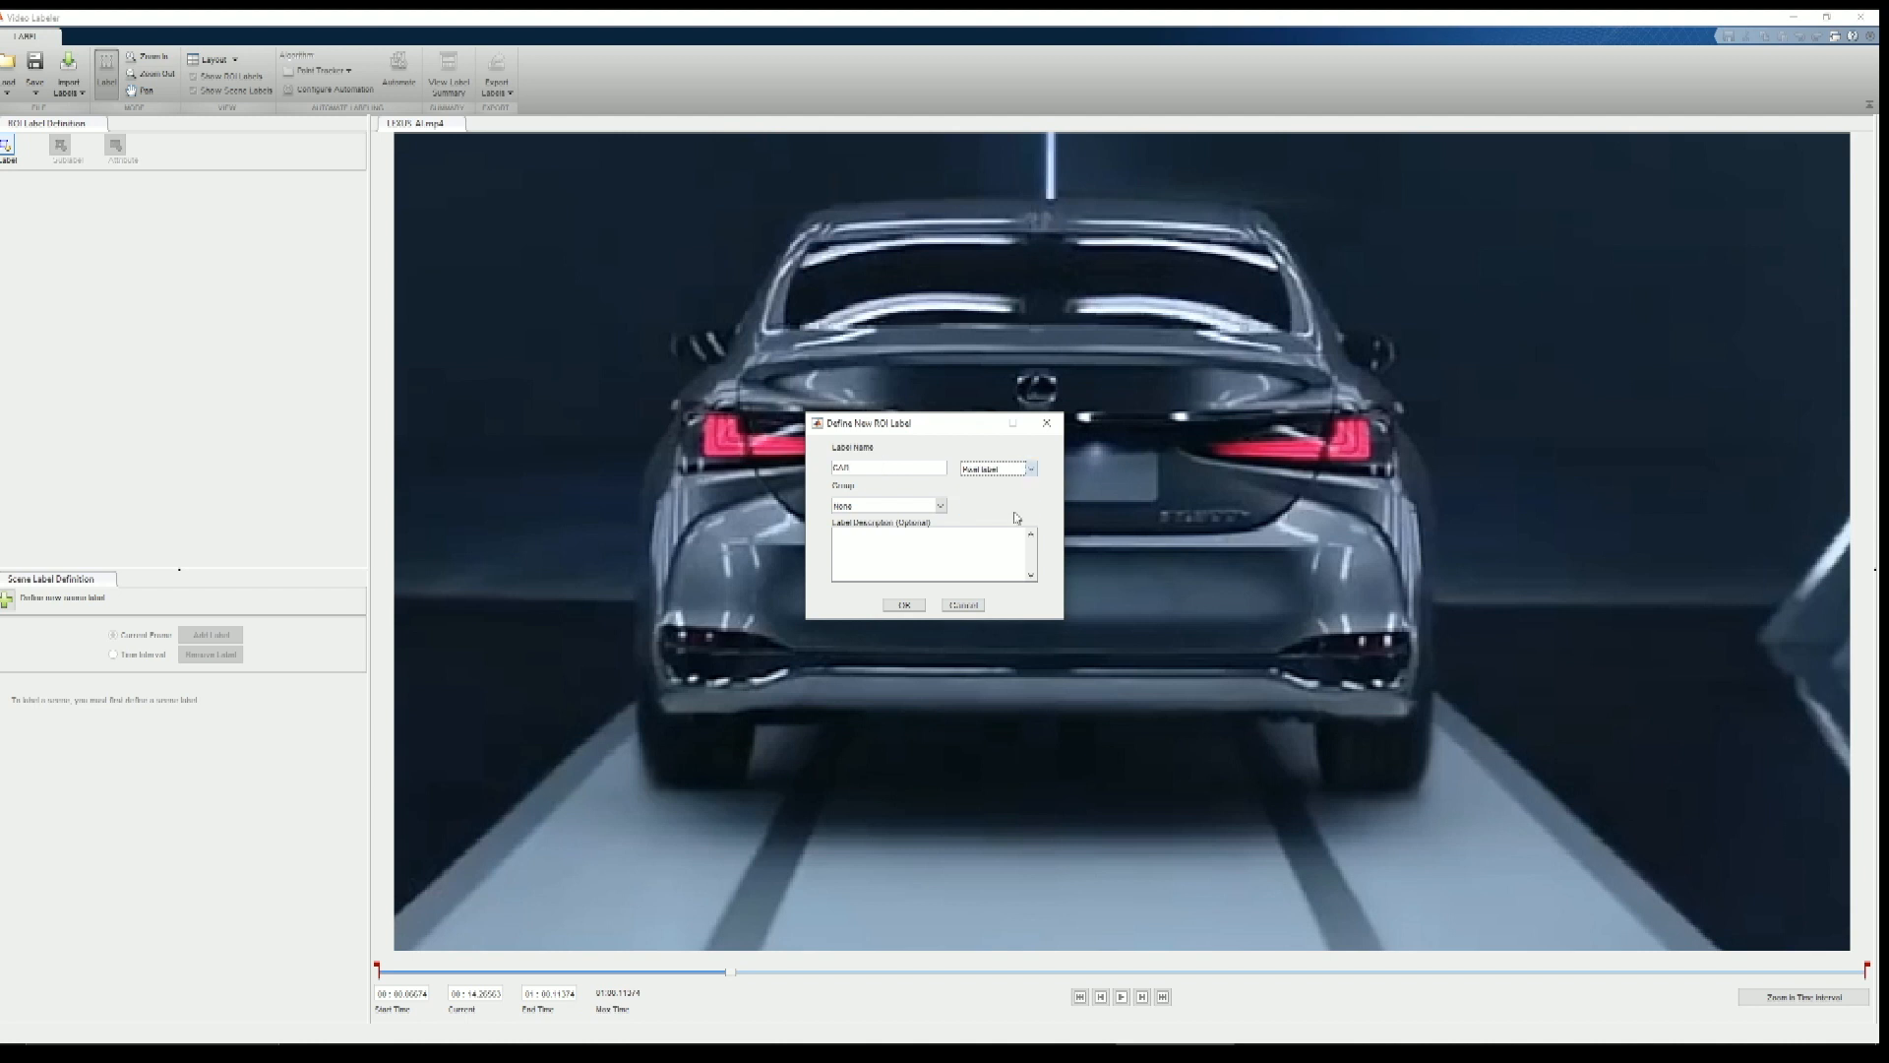
{"action": "left_click", "coordinate": [904, 606]}
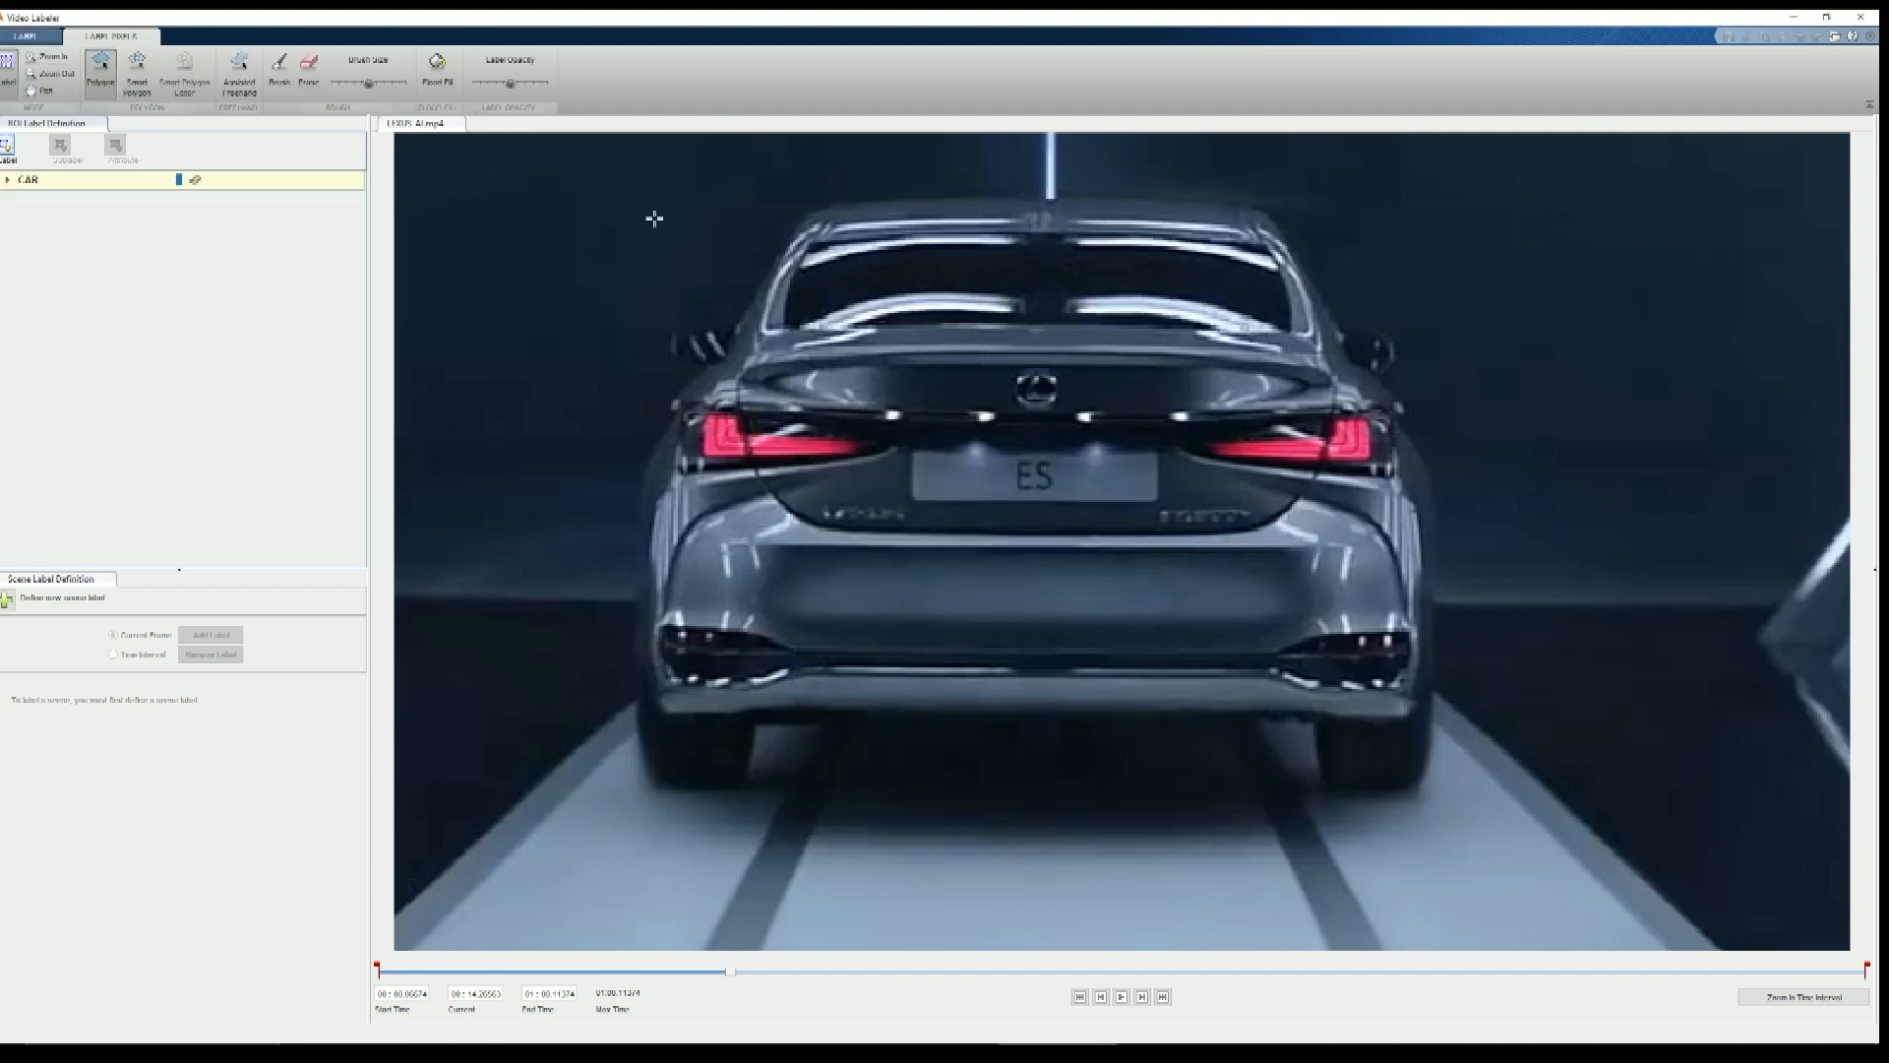
Label the car in the current frame with a closed CAR polygon traced around its tires, sides, mirrors and roof
{"action": "left_click", "coordinate": [649, 786]}
{"action": "left_click", "coordinate": [749, 786]}
{"action": "left_click", "coordinate": [757, 729]}
{"action": "left_click", "coordinate": [1312, 726]}
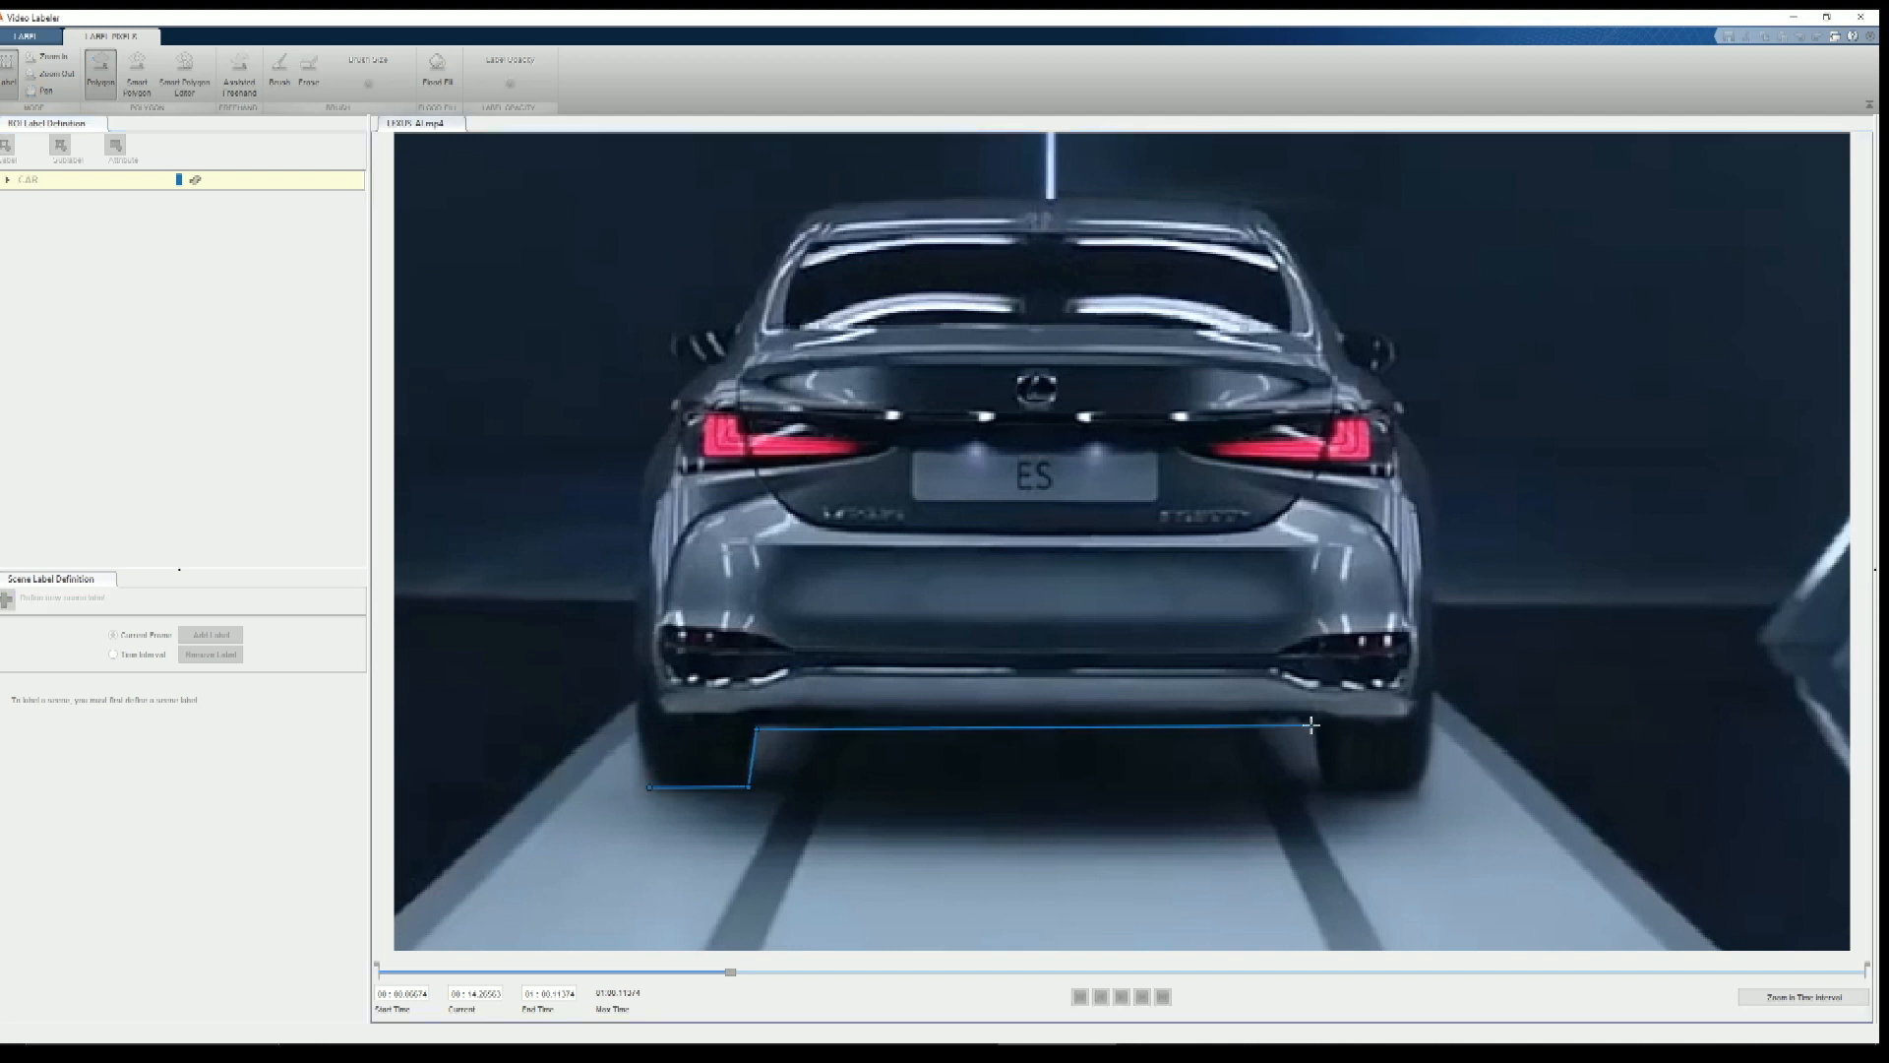
{"action": "left_click", "coordinate": [1315, 792]}
{"action": "left_click", "coordinate": [1431, 797]}
{"action": "left_click", "coordinate": [1438, 660]}
{"action": "left_click", "coordinate": [1431, 470]}
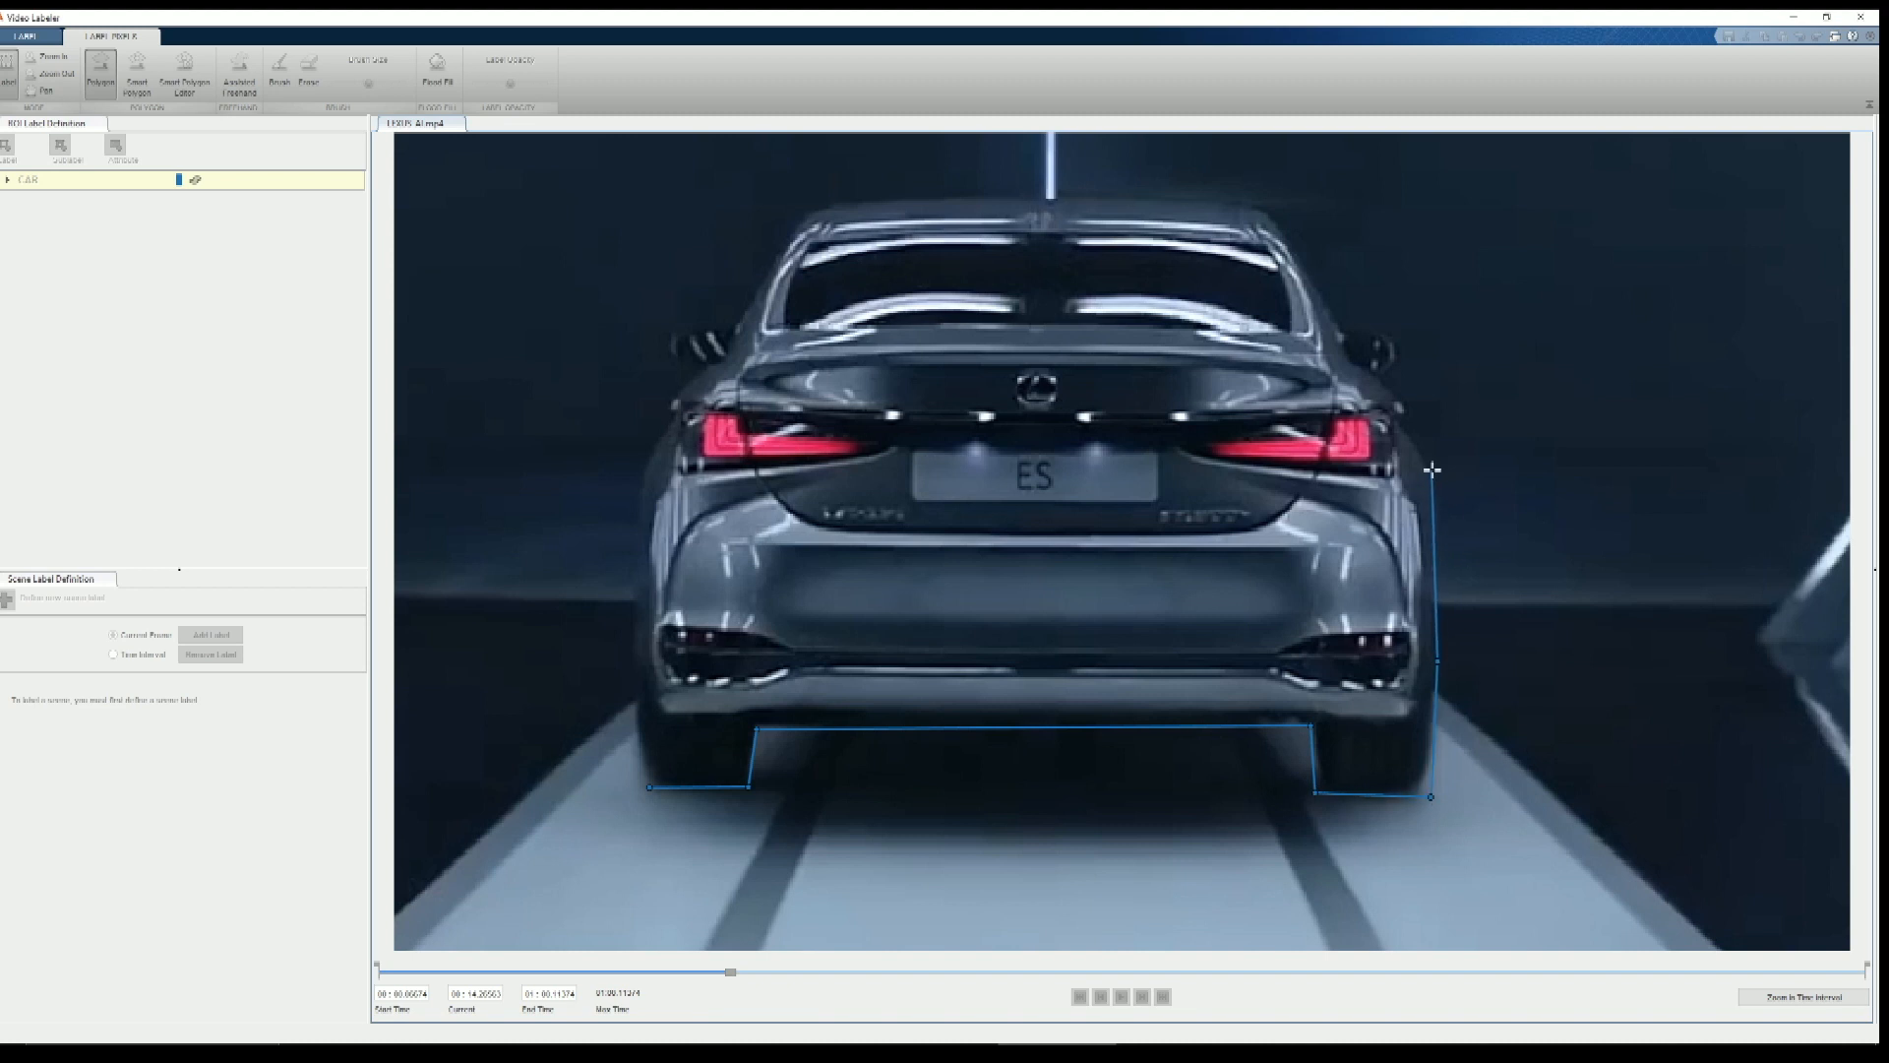
{"action": "left_click", "coordinate": [1409, 408]}
{"action": "left_click", "coordinate": [1396, 372]}
{"action": "left_click", "coordinate": [1394, 336]}
{"action": "left_click", "coordinate": [1363, 322]}
{"action": "left_click", "coordinate": [1341, 325]}
{"action": "left_click", "coordinate": [1264, 207]}
{"action": "left_click", "coordinate": [1044, 197]}
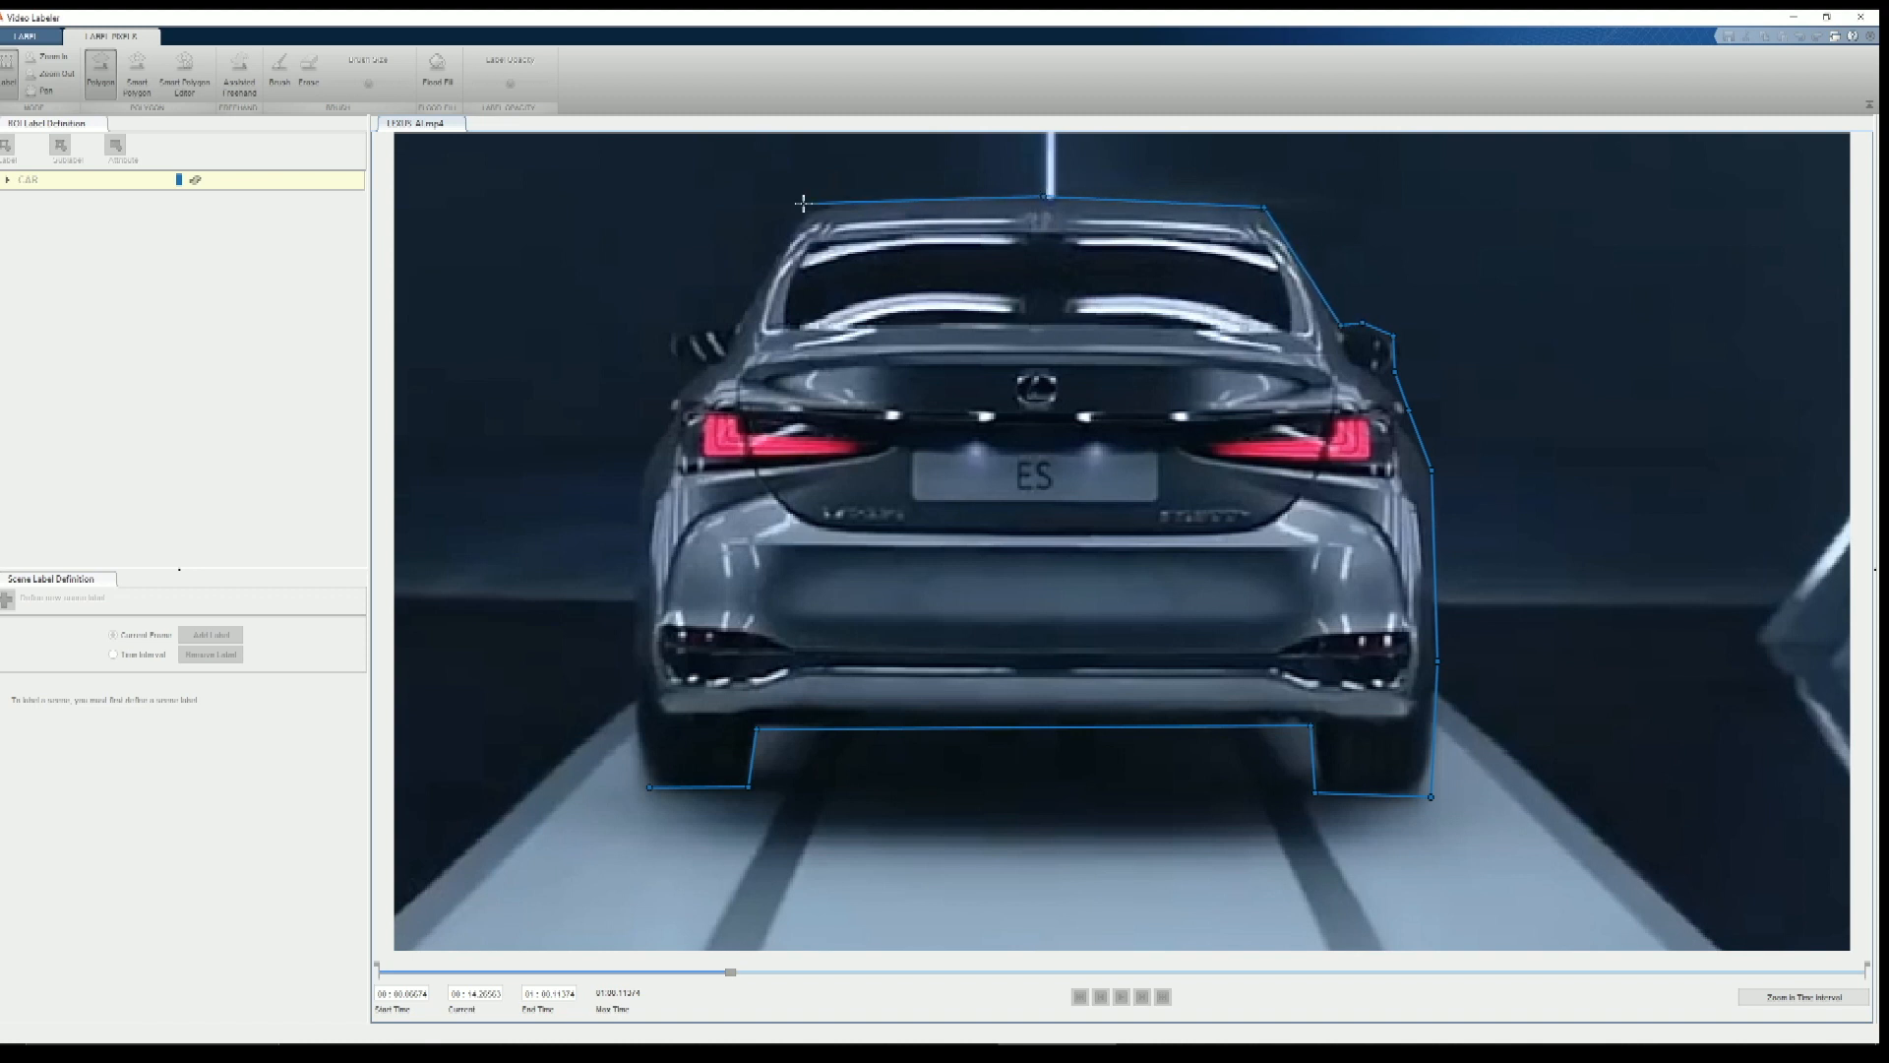
{"action": "left_click", "coordinate": [815, 201]}
{"action": "left_click", "coordinate": [732, 325]}
{"action": "left_click", "coordinate": [670, 328]}
{"action": "left_click", "coordinate": [672, 367]}
{"action": "left_click", "coordinate": [701, 366]}
{"action": "left_click", "coordinate": [660, 427]}
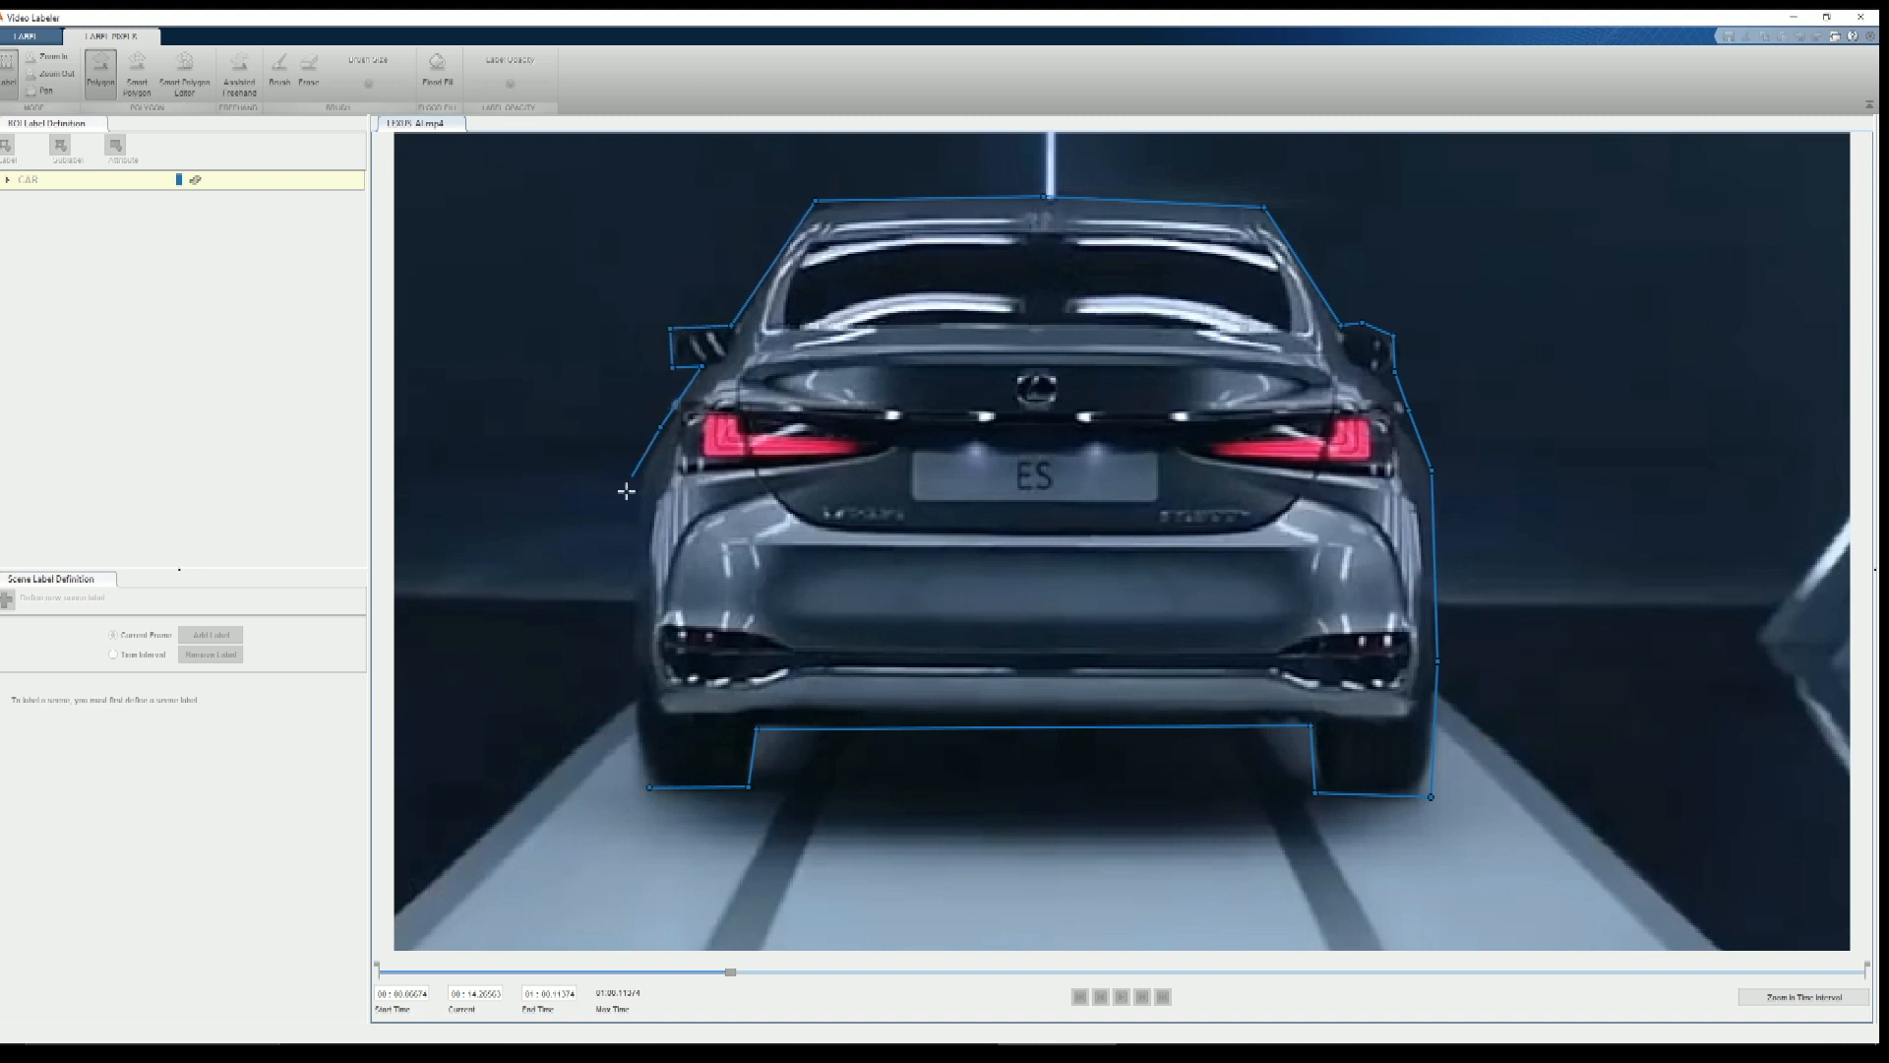
{"action": "left_click", "coordinate": [646, 462]}
{"action": "left_click", "coordinate": [634, 591]}
{"action": "left_click", "coordinate": [634, 730]}
{"action": "left_click", "coordinate": [648, 787]}
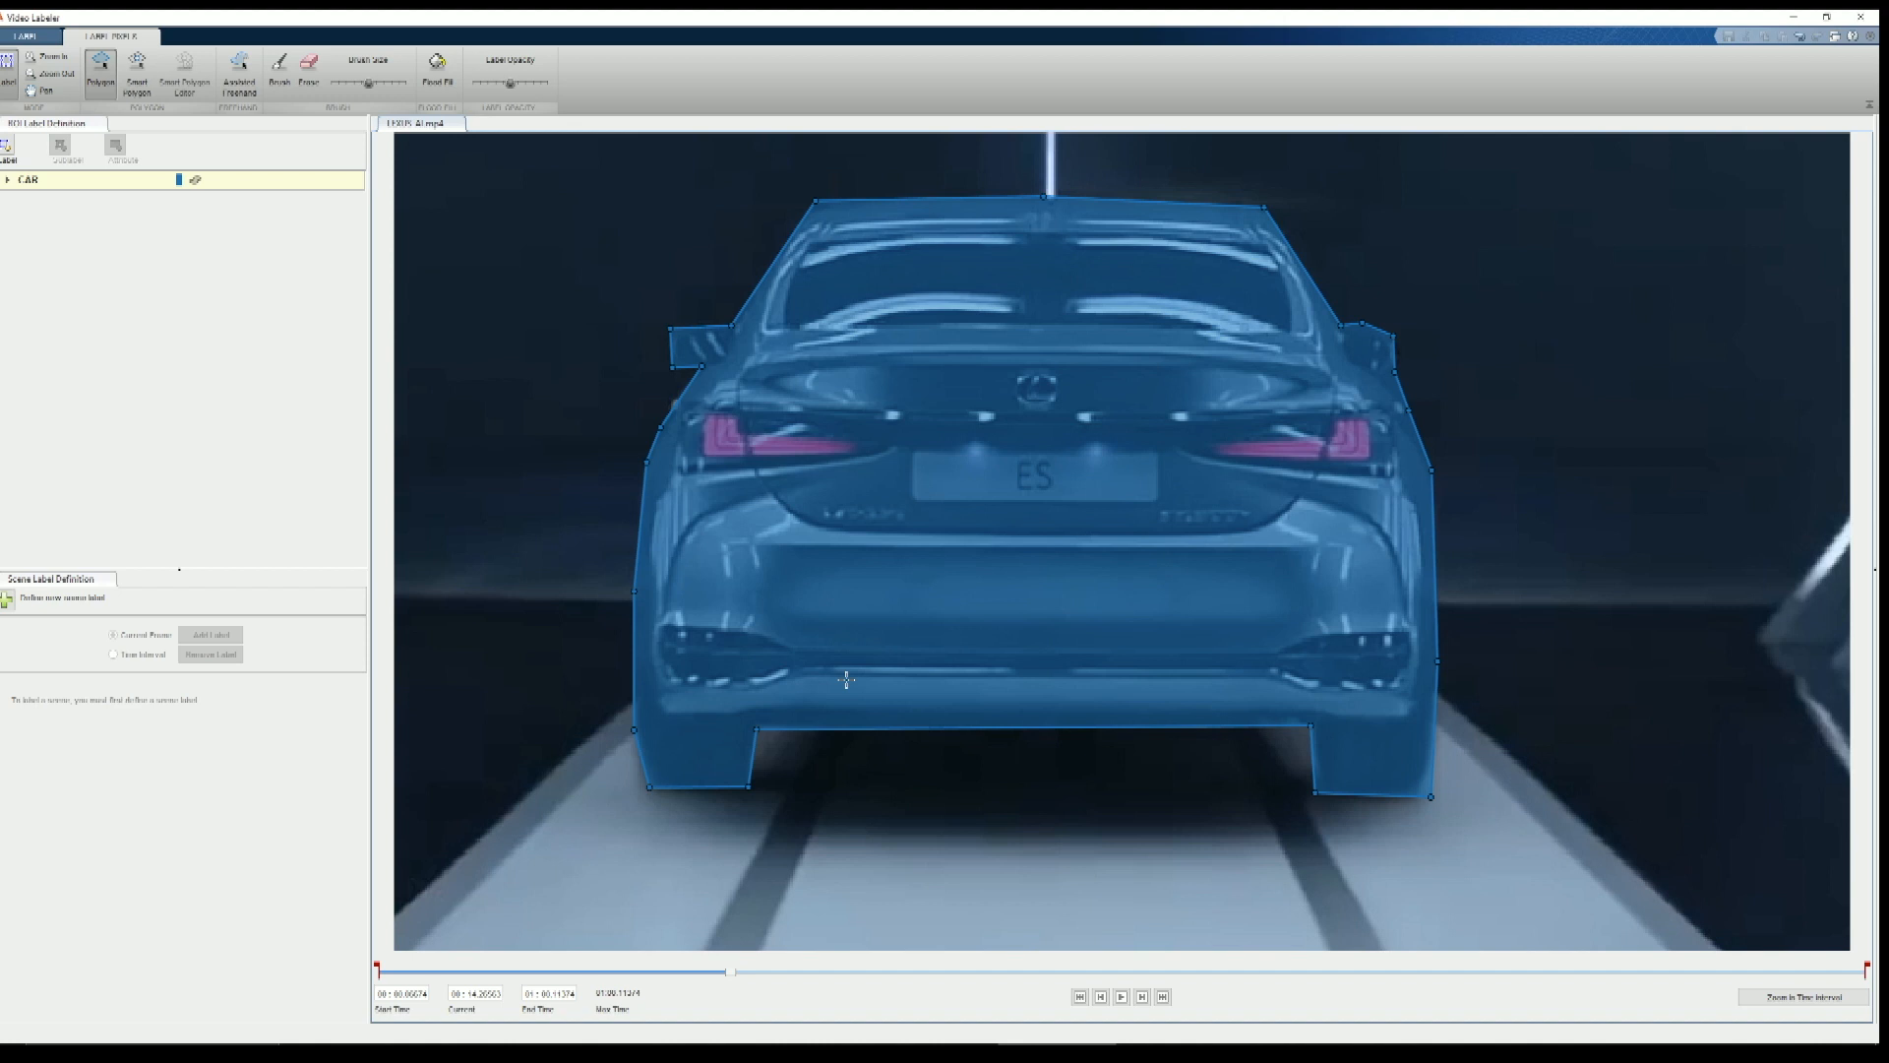
Advance one frame and trace a closed CAR polygon around the car's full silhouette, including tires and mirrors
{"action": "key", "text": "Right"}
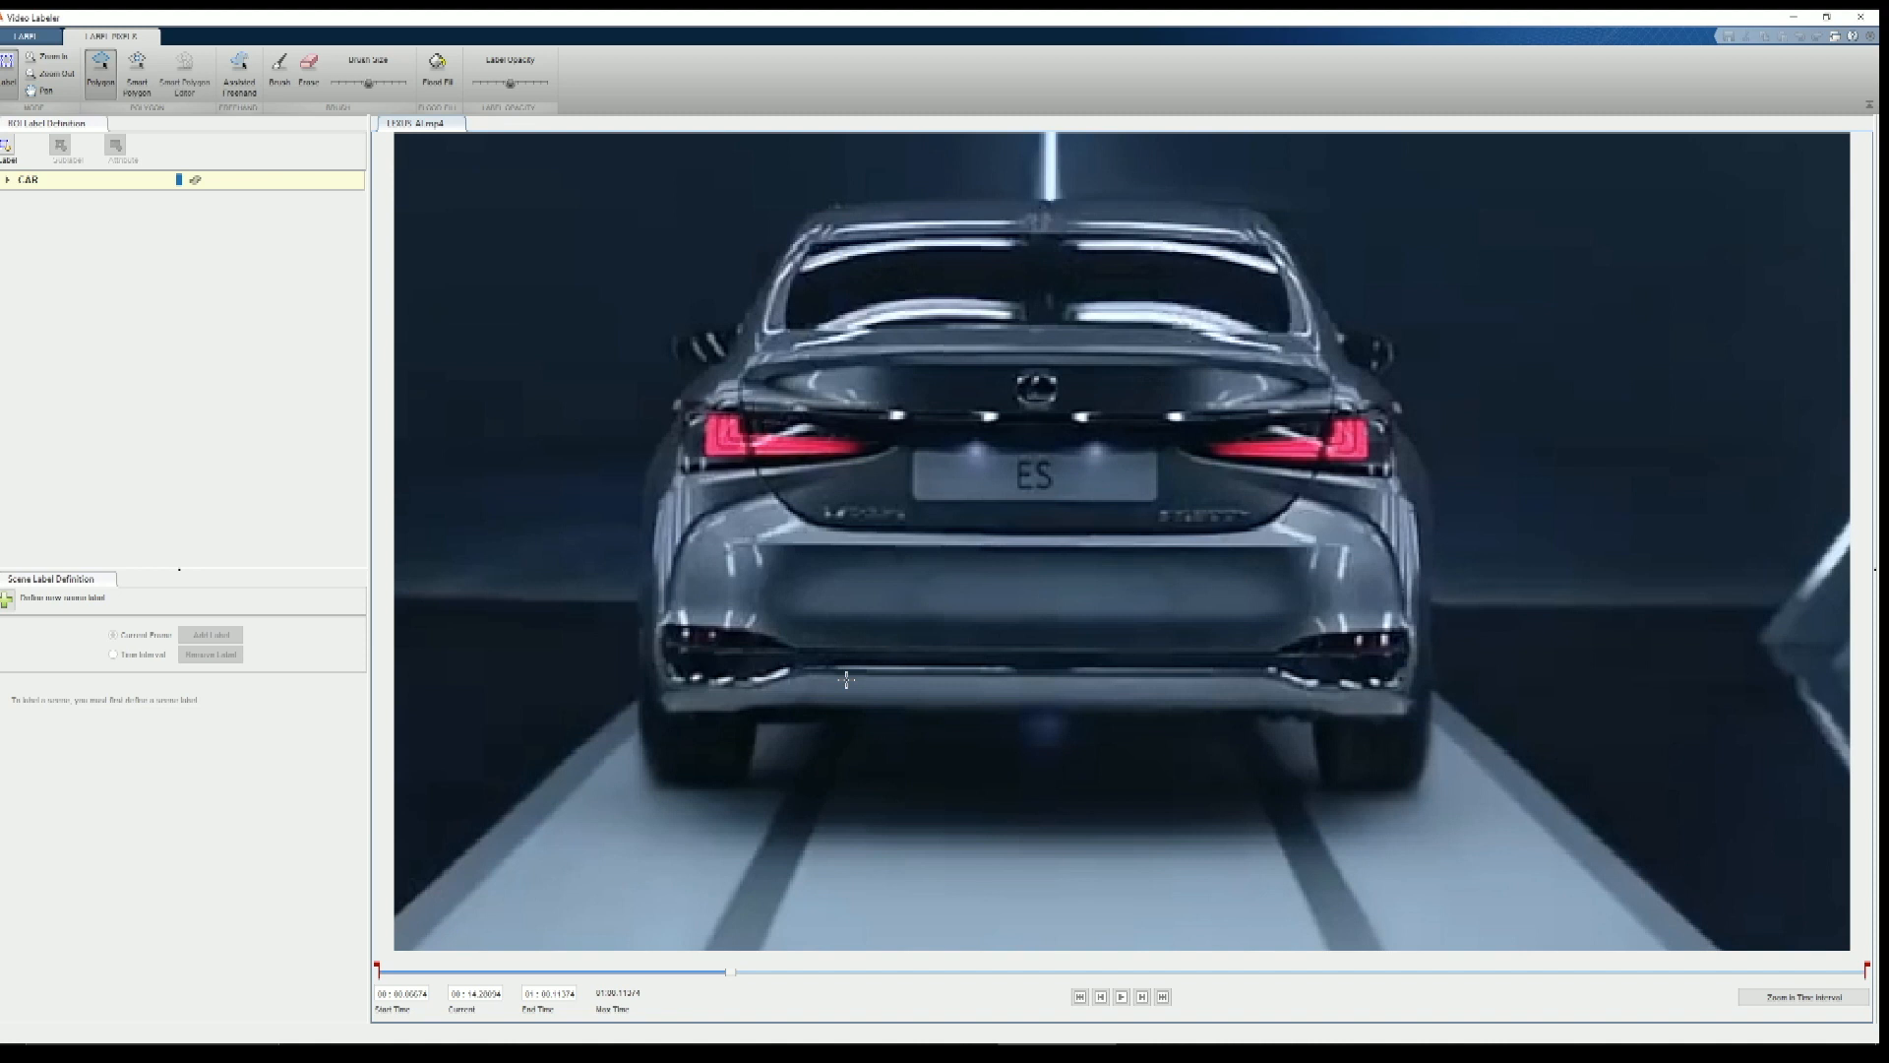
{"action": "left_click", "coordinate": [658, 789]}
{"action": "left_click", "coordinate": [756, 787]}
{"action": "left_click", "coordinate": [763, 725]}
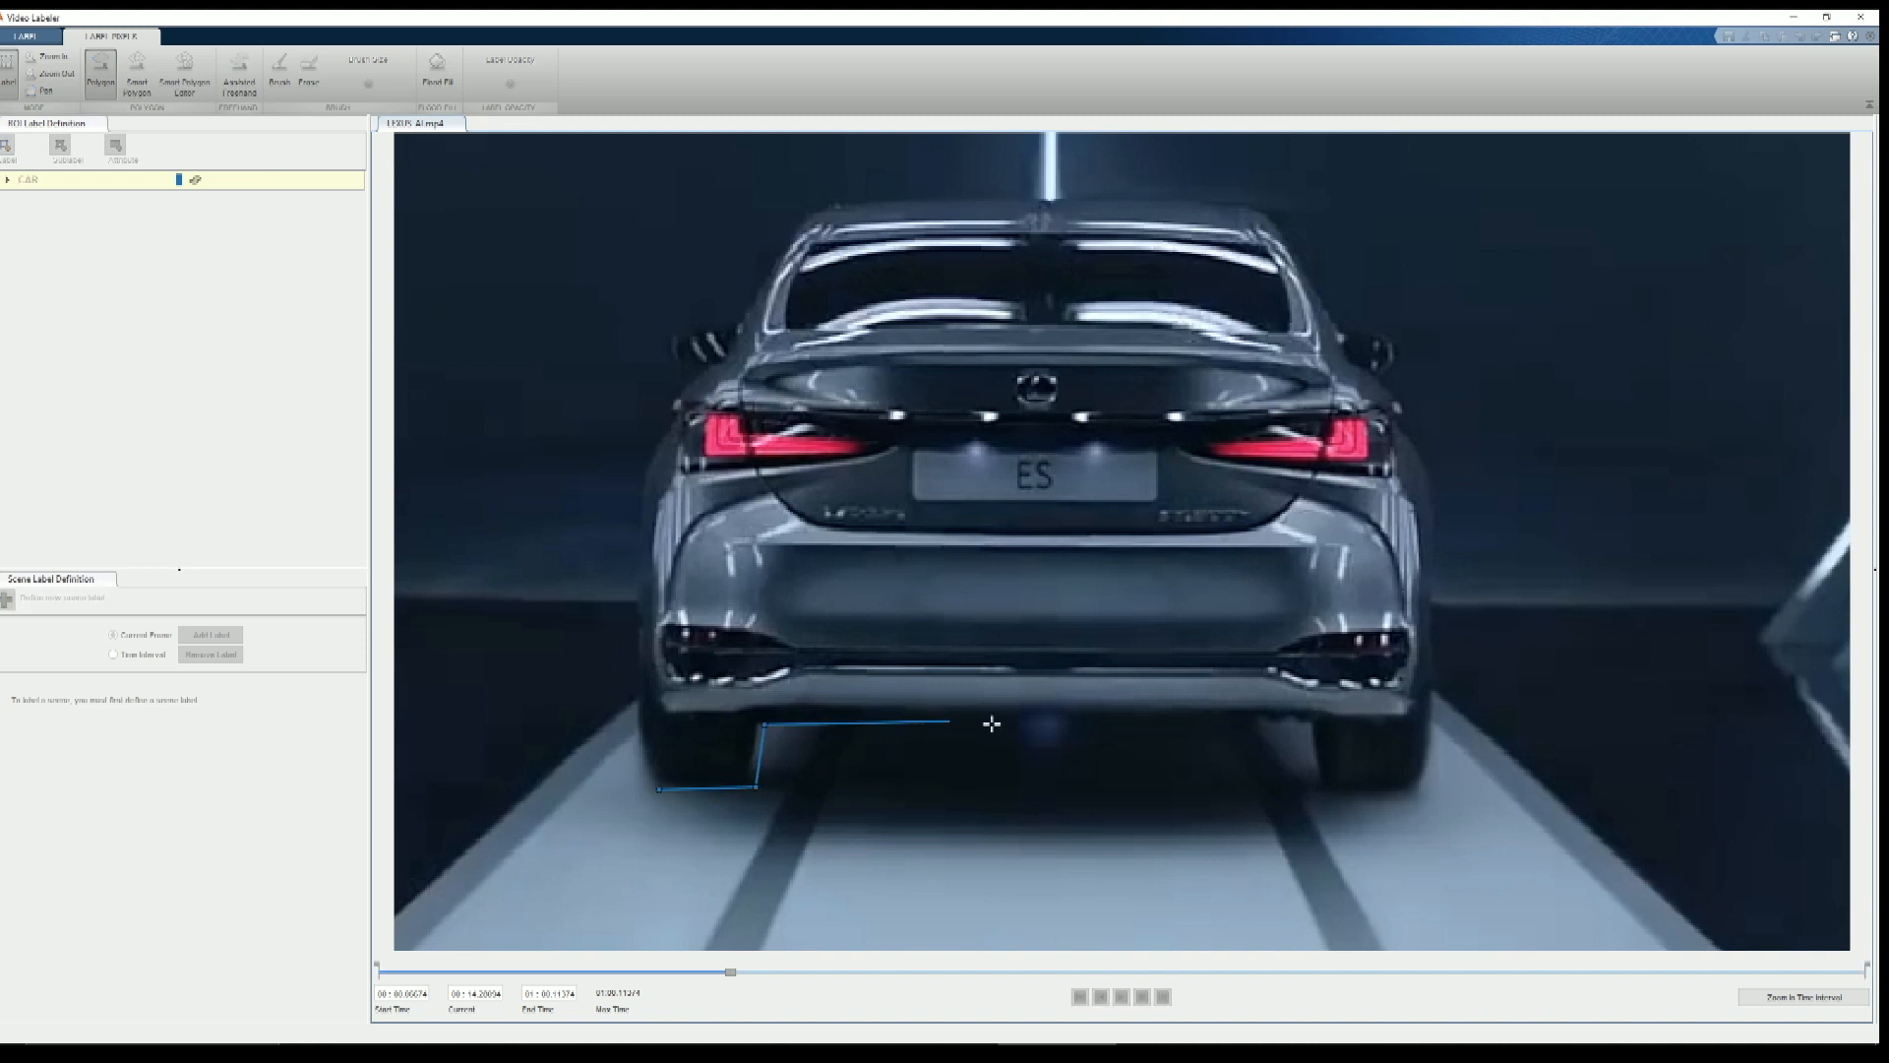
{"action": "left_click", "coordinate": [1306, 726]}
{"action": "left_click", "coordinate": [1322, 784]}
{"action": "left_click", "coordinate": [1357, 795]}
{"action": "left_click", "coordinate": [1420, 792]}
{"action": "left_click", "coordinate": [1433, 742]}
{"action": "left_click", "coordinate": [1436, 524]}
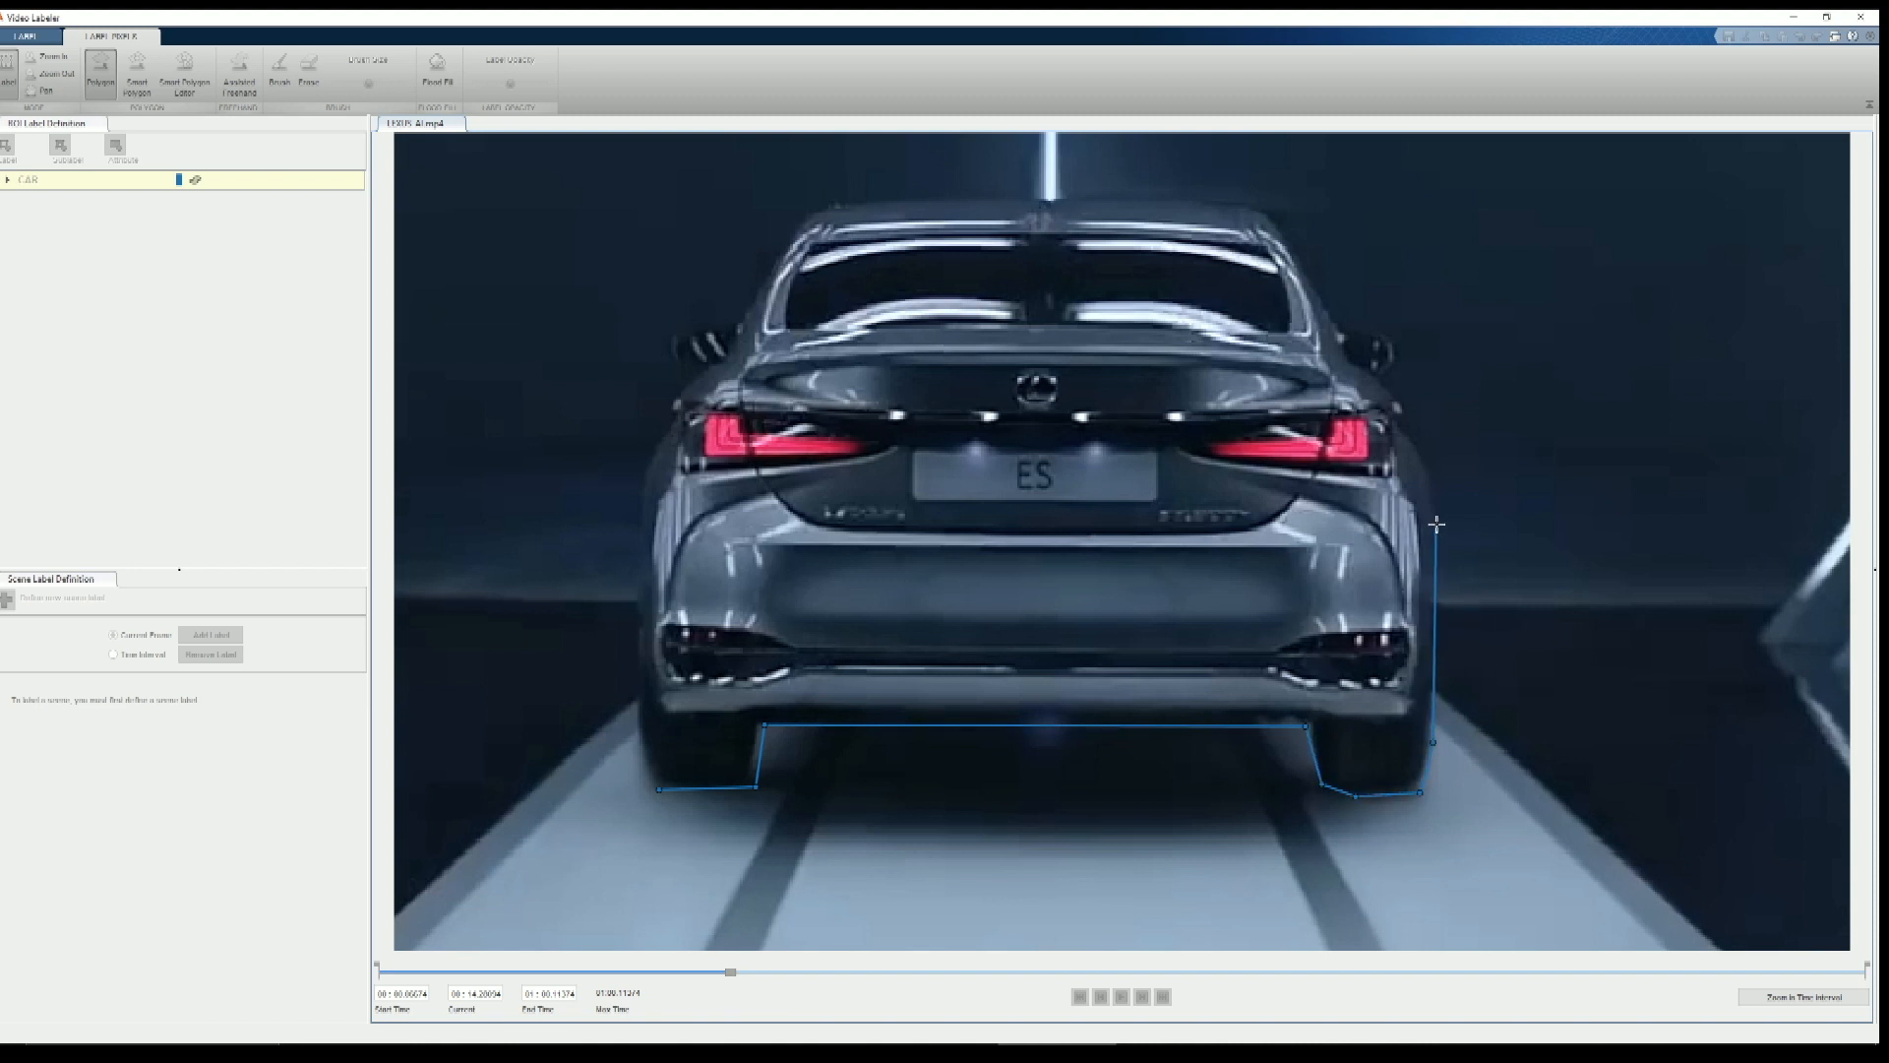
{"action": "left_click", "coordinate": [1431, 461]}
{"action": "left_click", "coordinate": [1404, 417]}
{"action": "left_click", "coordinate": [1389, 381]}
{"action": "left_click", "coordinate": [1398, 340]}
{"action": "left_click", "coordinate": [1346, 323]}
{"action": "left_click", "coordinate": [1264, 209]}
{"action": "left_click", "coordinate": [1228, 201]}
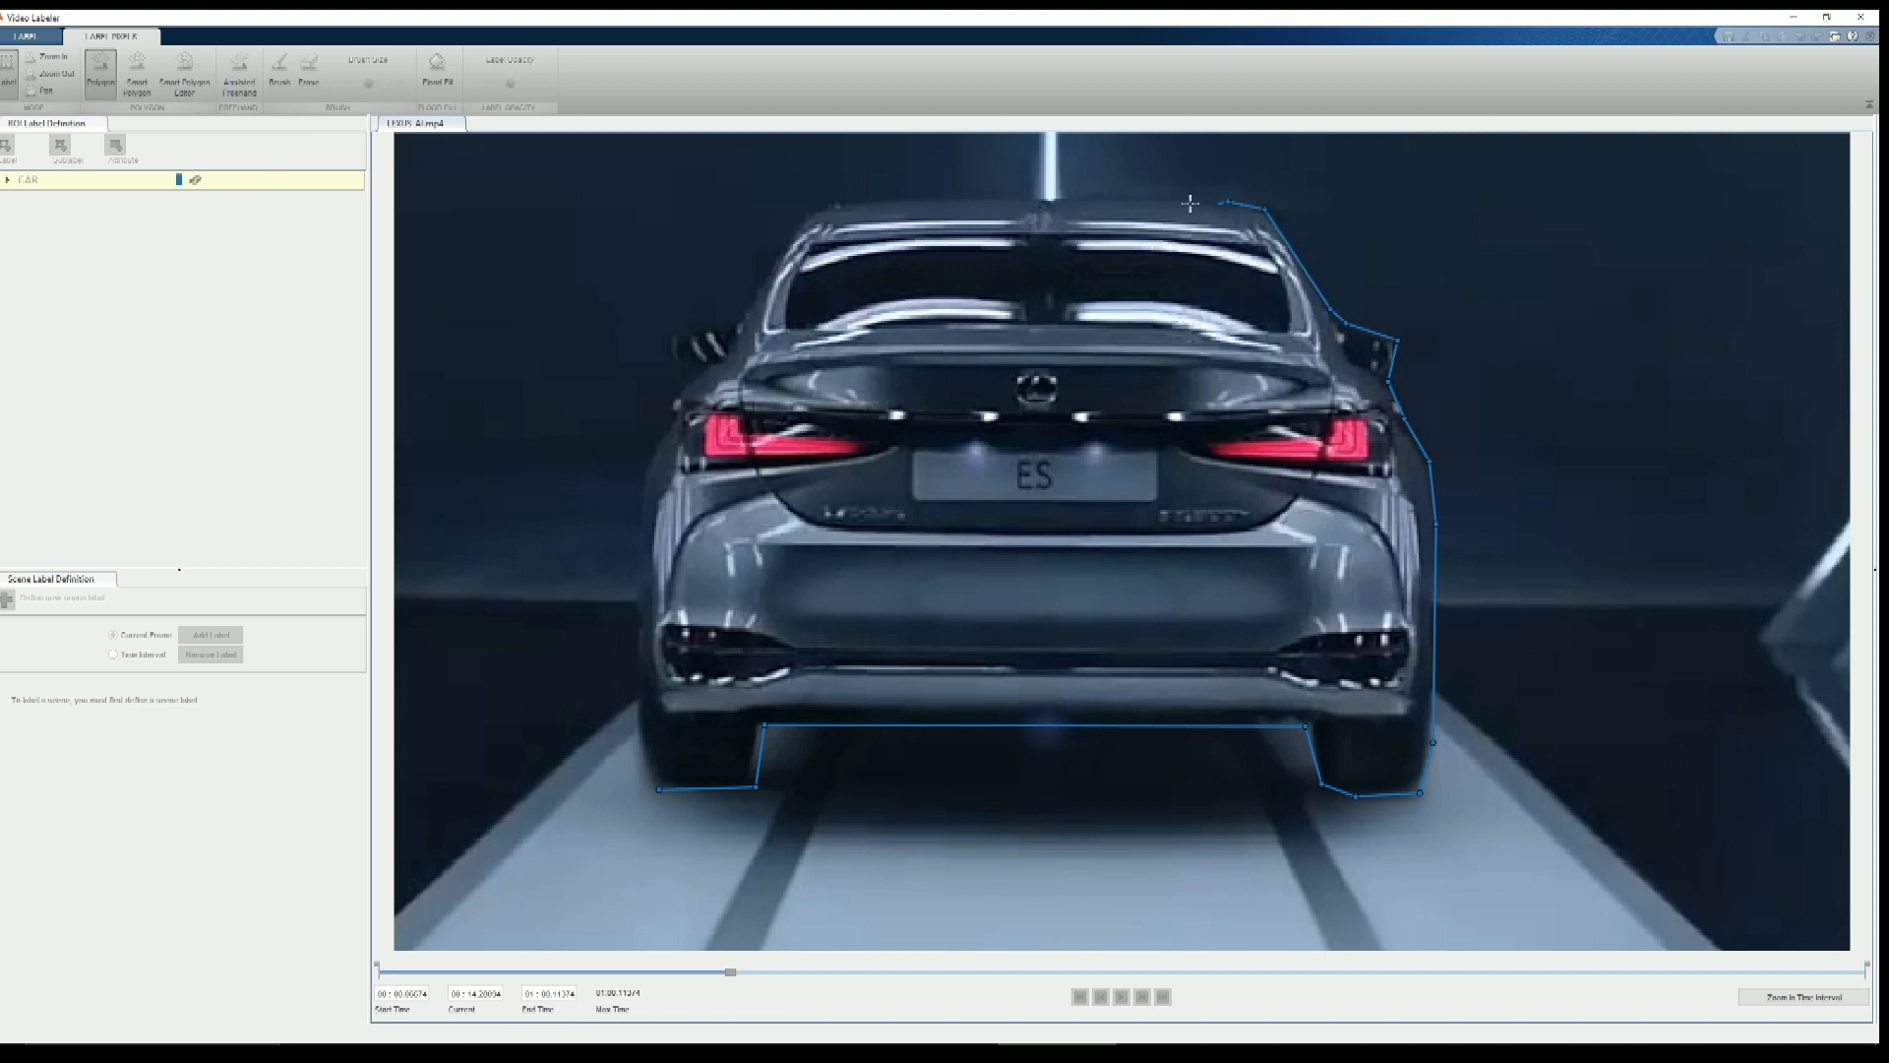
{"action": "left_click", "coordinate": [1042, 195]}
{"action": "left_click", "coordinate": [830, 201]}
{"action": "left_click", "coordinate": [796, 221]}
{"action": "left_click", "coordinate": [746, 310]}
{"action": "left_click", "coordinate": [728, 332]}
{"action": "left_click", "coordinate": [673, 327]}
{"action": "left_click", "coordinate": [670, 357]}
{"action": "left_click", "coordinate": [687, 367]}
{"action": "left_click", "coordinate": [706, 366]}
{"action": "left_click", "coordinate": [662, 431]}
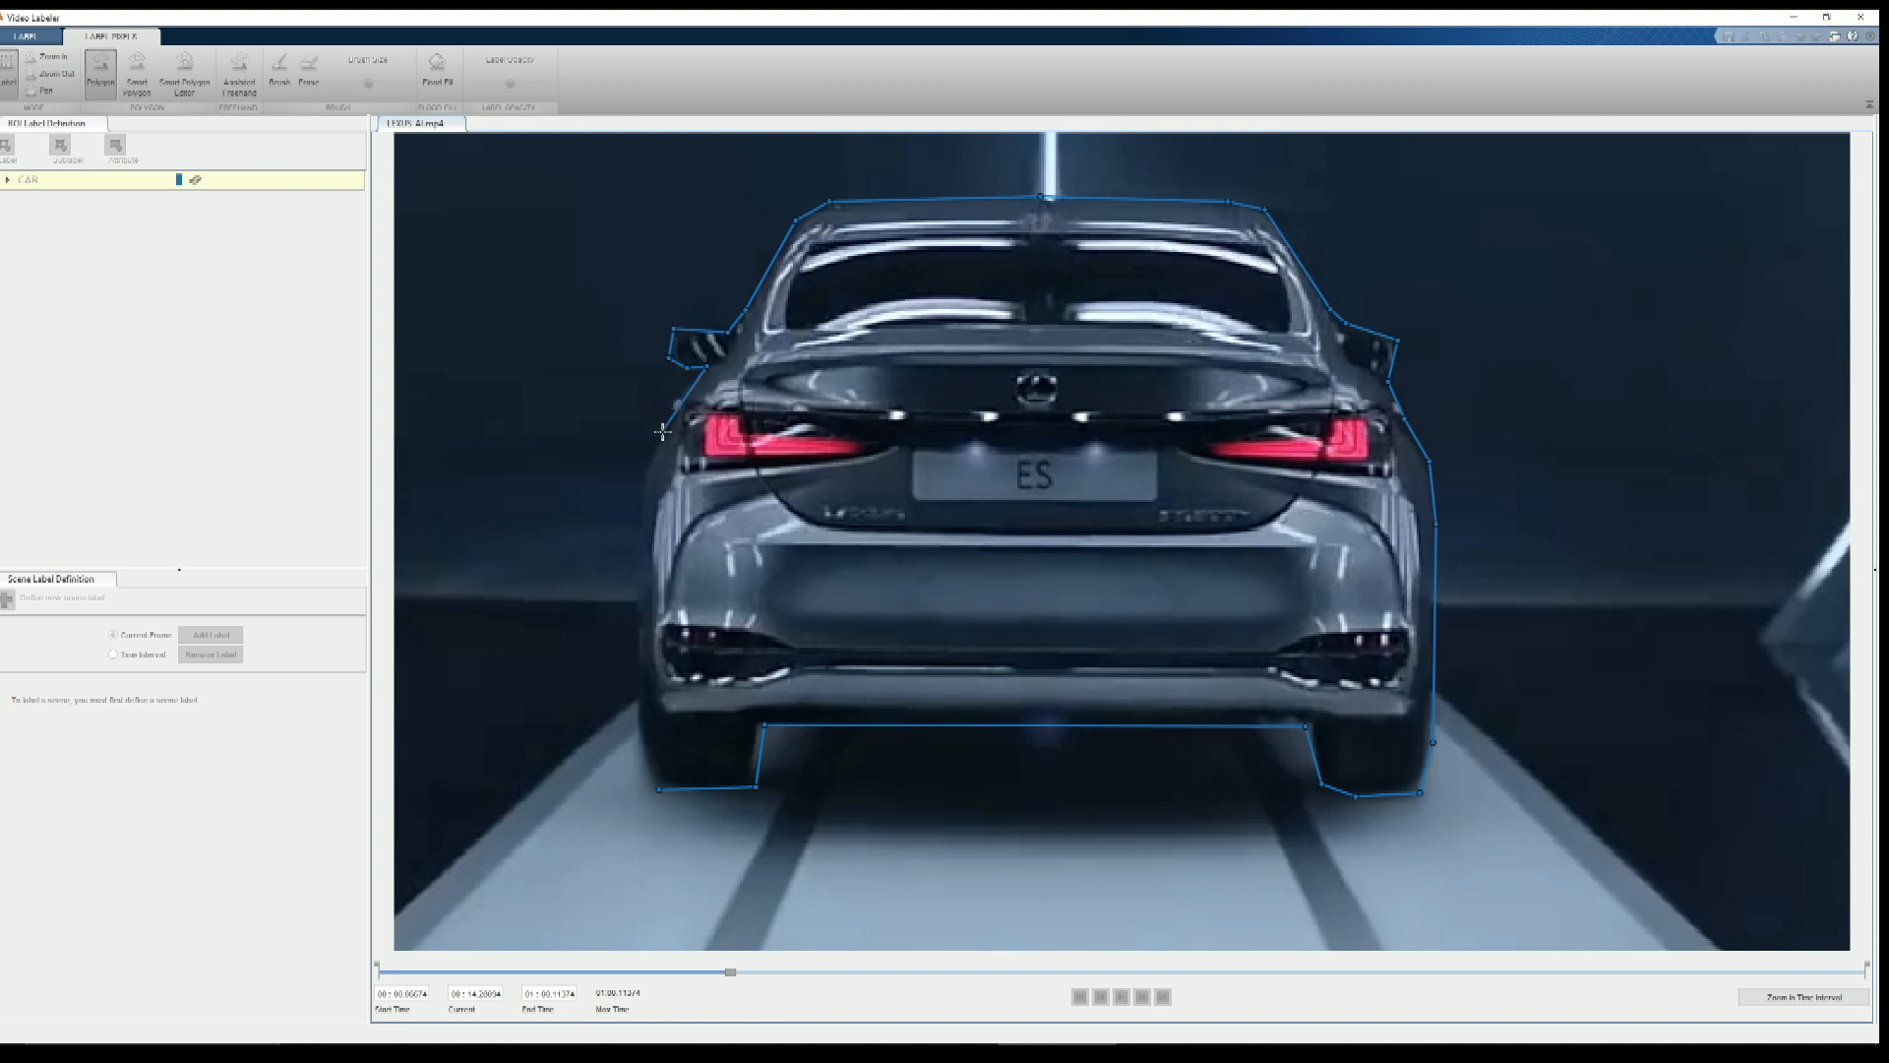
{"action": "left_click", "coordinate": [635, 500]}
{"action": "left_click", "coordinate": [634, 704]}
{"action": "left_click", "coordinate": [659, 789]}
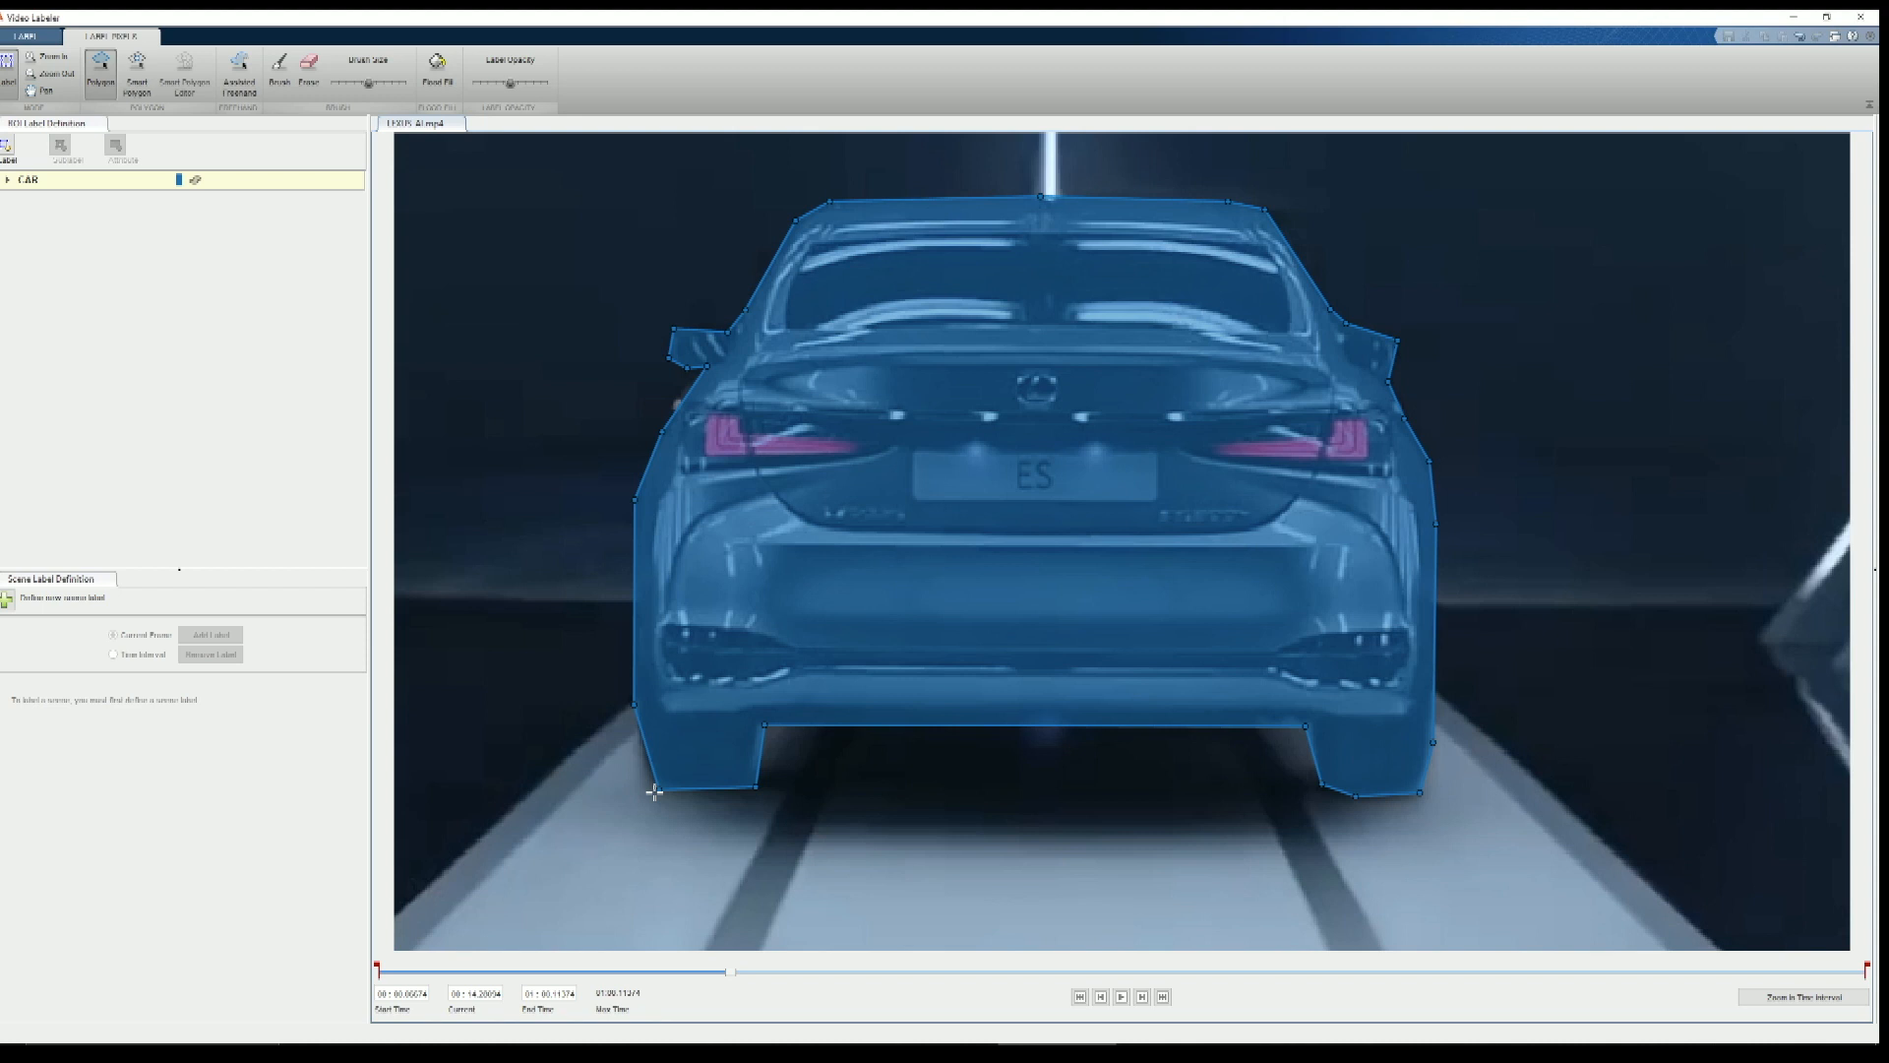
Advance to the third frame and trace a closed CAR polygon around the car's outline
{"action": "key", "text": "Right"}
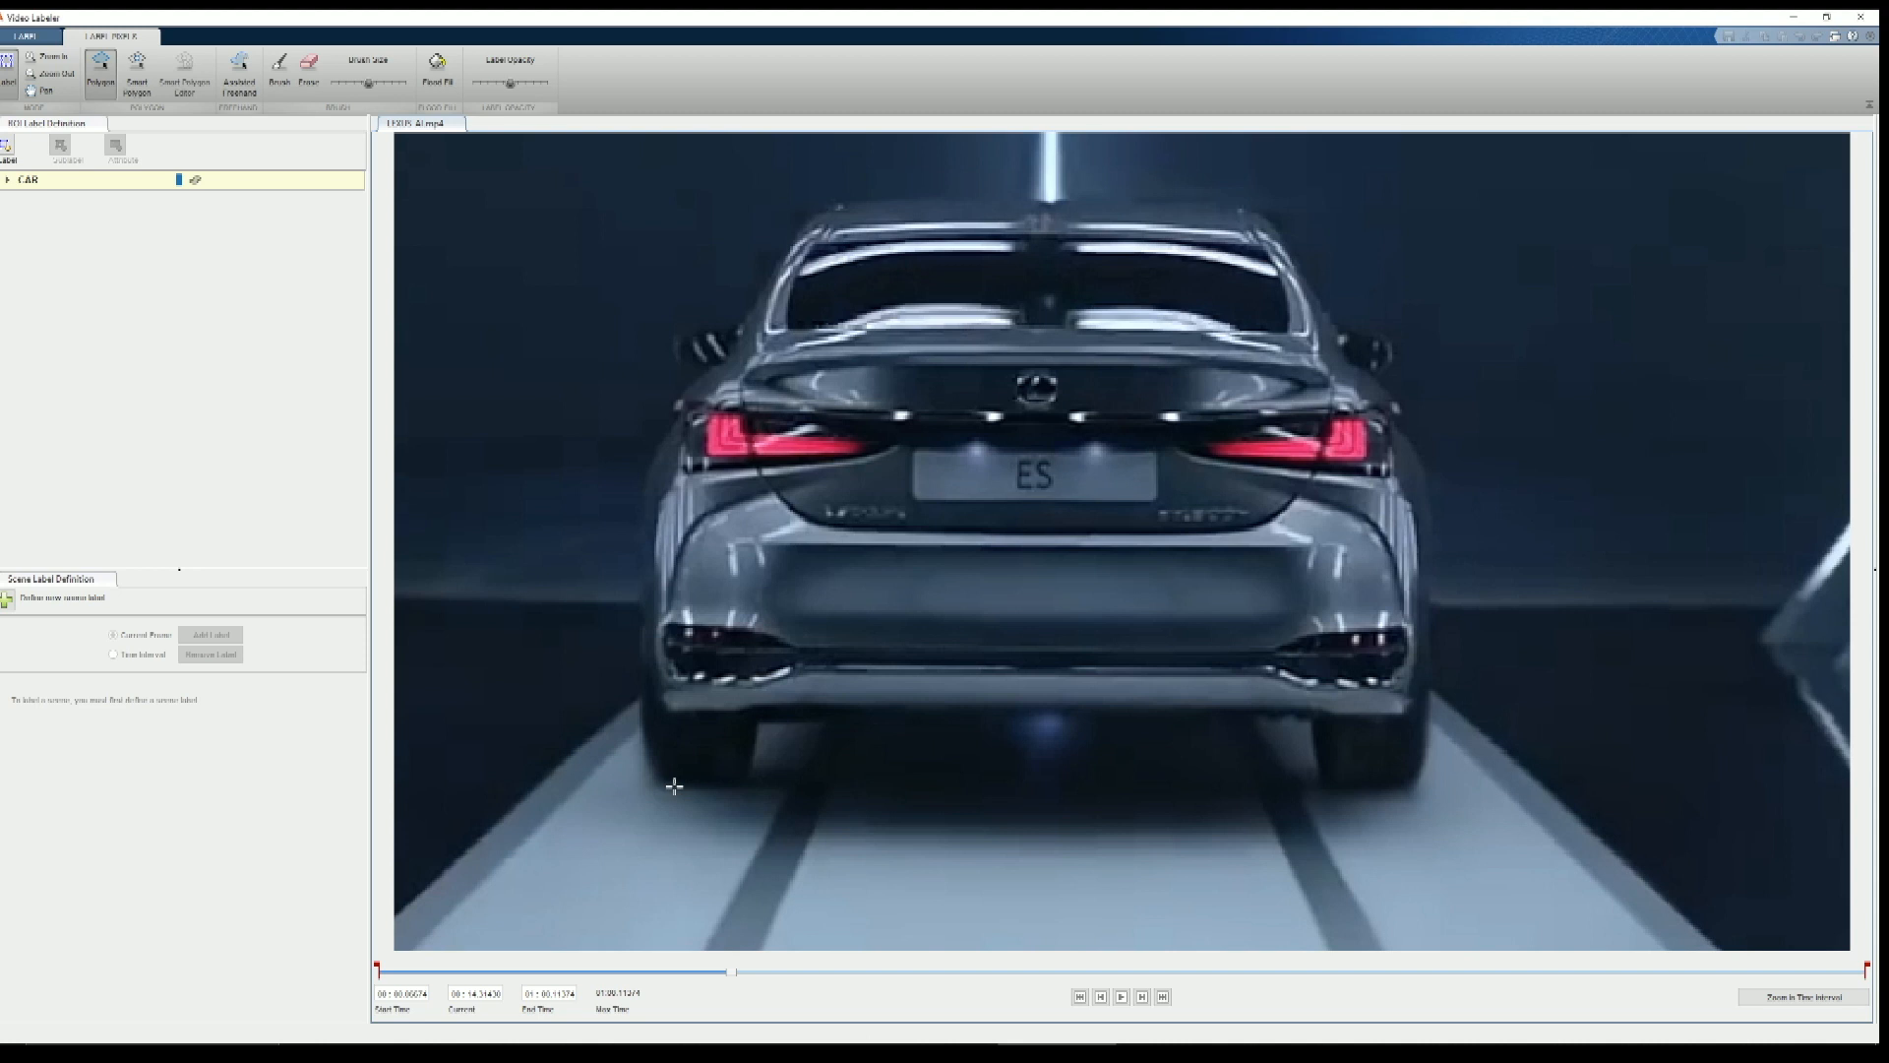
{"action": "left_click", "coordinate": [648, 787]}
{"action": "left_click", "coordinate": [753, 789]}
{"action": "left_click", "coordinate": [763, 726]}
{"action": "left_click", "coordinate": [1310, 726]}
{"action": "left_click", "coordinate": [1320, 794]}
{"action": "left_click", "coordinate": [1423, 801]}
{"action": "left_click", "coordinate": [1445, 679]}
{"action": "left_click", "coordinate": [1429, 447]}
{"action": "left_click", "coordinate": [1394, 350]}
{"action": "left_click", "coordinate": [1321, 292]}
{"action": "left_click", "coordinate": [1244, 195]}
{"action": "left_click", "coordinate": [818, 203]}
{"action": "left_click", "coordinate": [733, 335]}
{"action": "left_click", "coordinate": [669, 339]}
{"action": "left_click", "coordinate": [668, 376]}
{"action": "left_click", "coordinate": [661, 438]}
{"action": "left_click", "coordinate": [631, 681]}
{"action": "left_click", "coordinate": [647, 788]}
Advance to the fourth frame and trace a closed CAR polygon around the tires, body, mirrors and roof
{"action": "key", "text": "Right"}
{"action": "left_click", "coordinate": [653, 785]}
{"action": "left_click", "coordinate": [751, 787]}
{"action": "left_click", "coordinate": [764, 724]}
{"action": "left_click", "coordinate": [1024, 718]}
{"action": "left_click", "coordinate": [1301, 721]}
{"action": "left_click", "coordinate": [1331, 794]}
{"action": "left_click", "coordinate": [1417, 793]}
{"action": "left_click", "coordinate": [1433, 761]}
{"action": "left_click", "coordinate": [1433, 559]}
{"action": "left_click", "coordinate": [1423, 454]}
{"action": "left_click", "coordinate": [1391, 374]}
{"action": "left_click", "coordinate": [1391, 344]}
{"action": "left_click", "coordinate": [1334, 319]}
{"action": "left_click", "coordinate": [1292, 259]}
{"action": "left_click", "coordinate": [1254, 206]}
{"action": "left_click", "coordinate": [1223, 207]}
{"action": "left_click", "coordinate": [1017, 199]}
{"action": "left_click", "coordinate": [849, 204]}
{"action": "left_click", "coordinate": [797, 221]}
{"action": "left_click", "coordinate": [741, 323]}
{"action": "left_click", "coordinate": [676, 330]}
{"action": "left_click", "coordinate": [676, 366]}
{"action": "left_click", "coordinate": [662, 407]}
{"action": "left_click", "coordinate": [639, 605]}
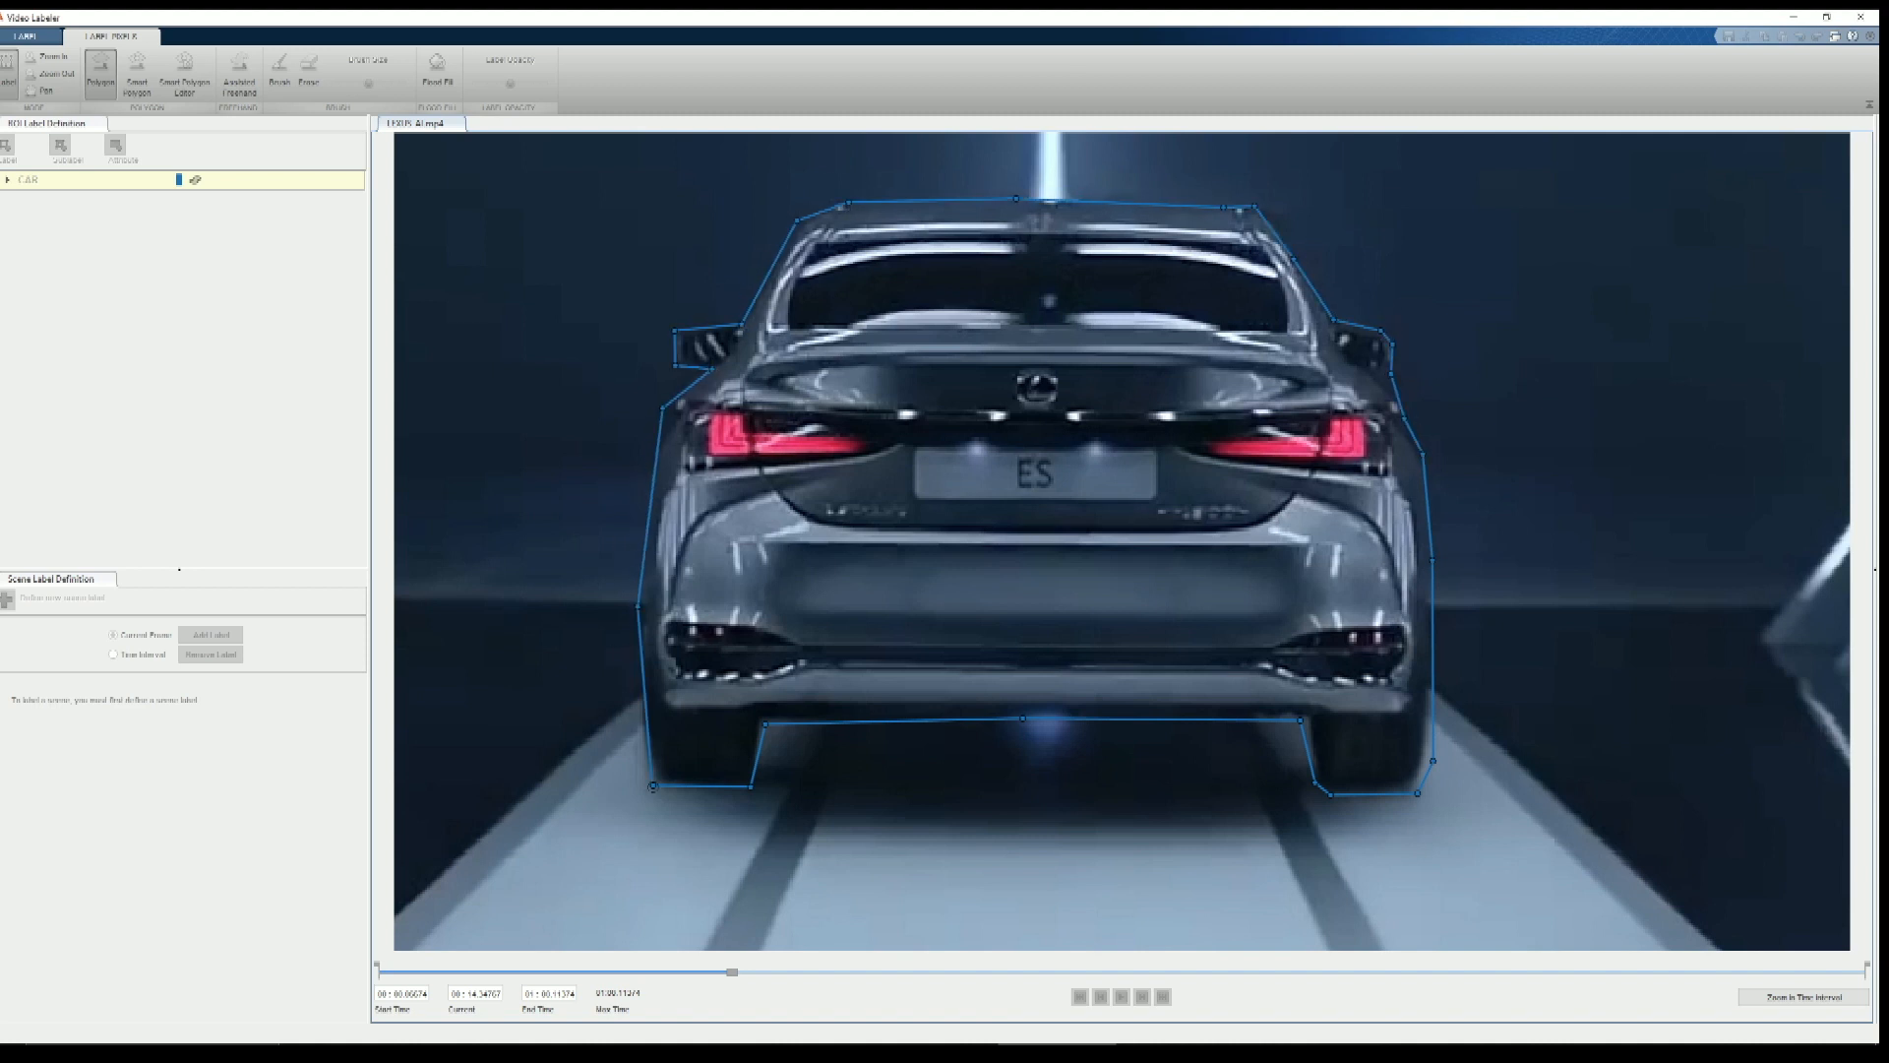
{"action": "left_click", "coordinate": [654, 786]}
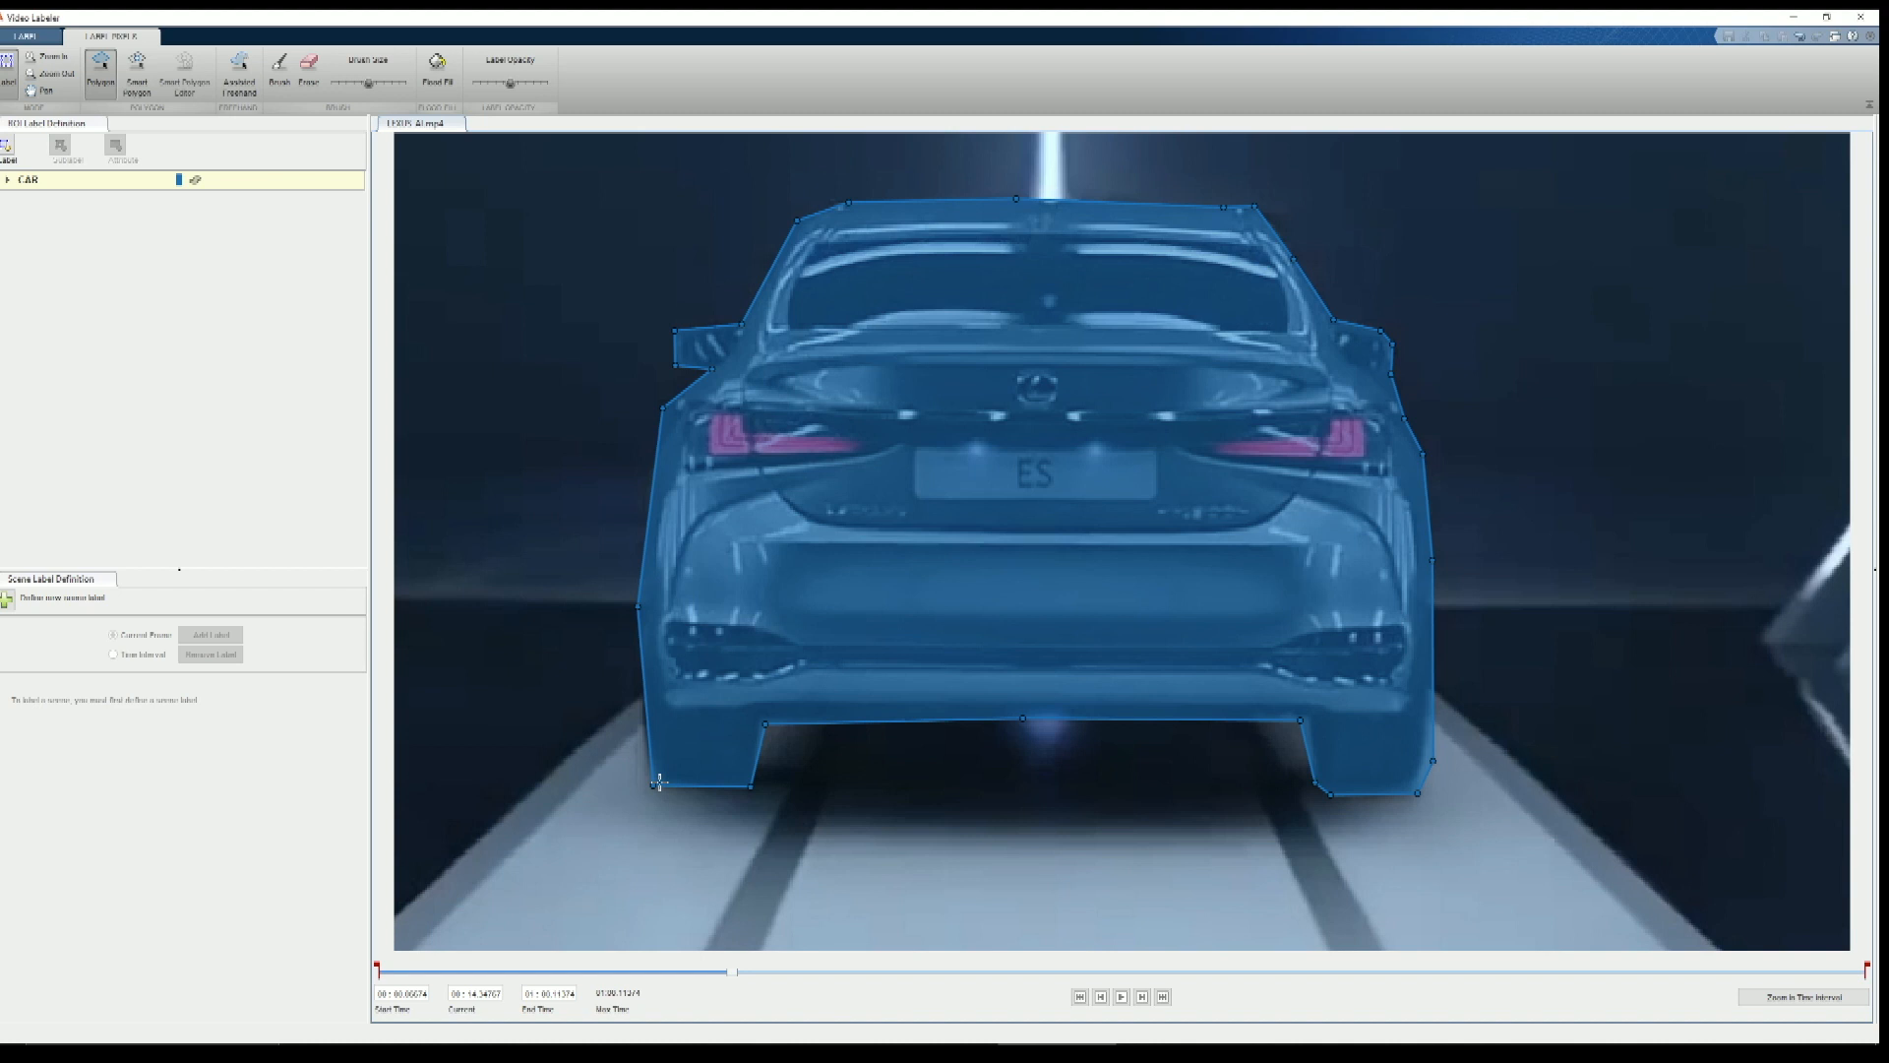
Go back and forth through the labeled frames to check how the CAR pixel labels fit the car
{"action": "key", "text": "Left"}
{"action": "key", "text": "Left"}
{"action": "key", "text": "Right"}
{"action": "key", "text": "Right"}
{"action": "key", "text": "Left"}
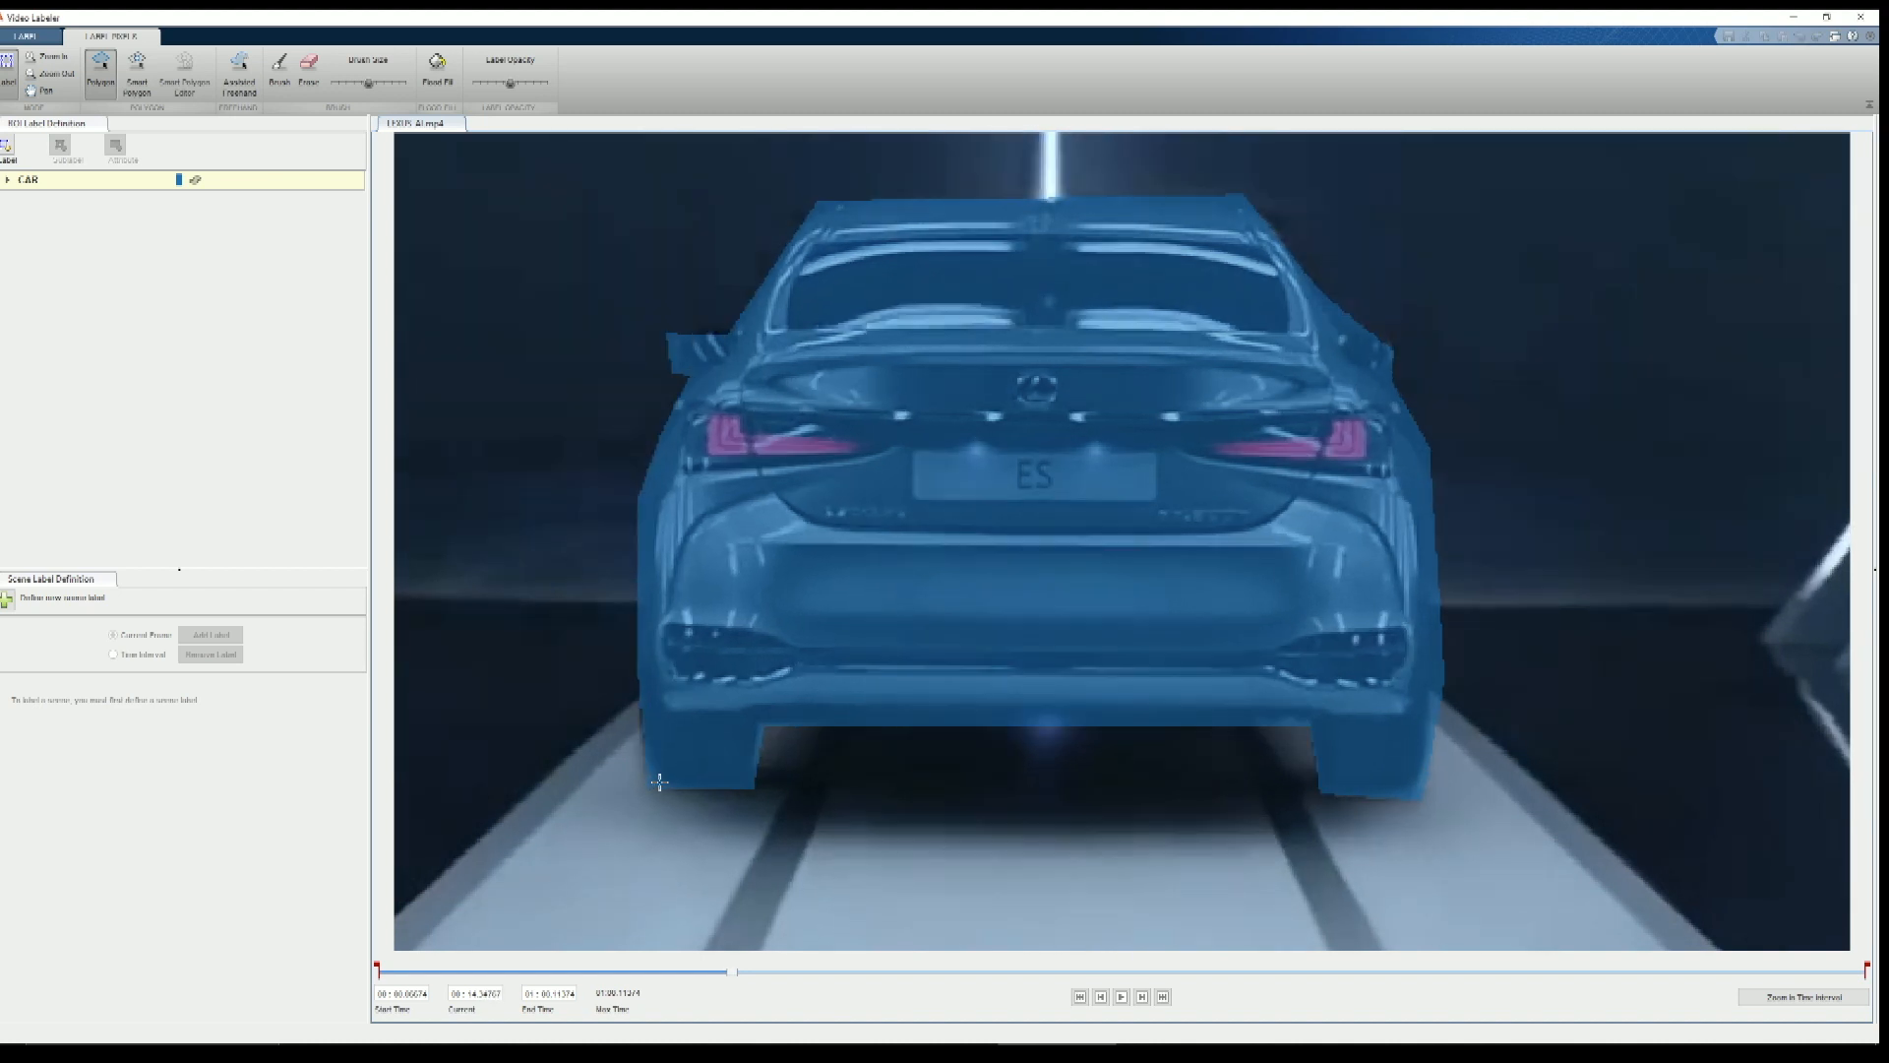
{"action": "key", "text": "Right"}
{"action": "key", "text": "Right"}
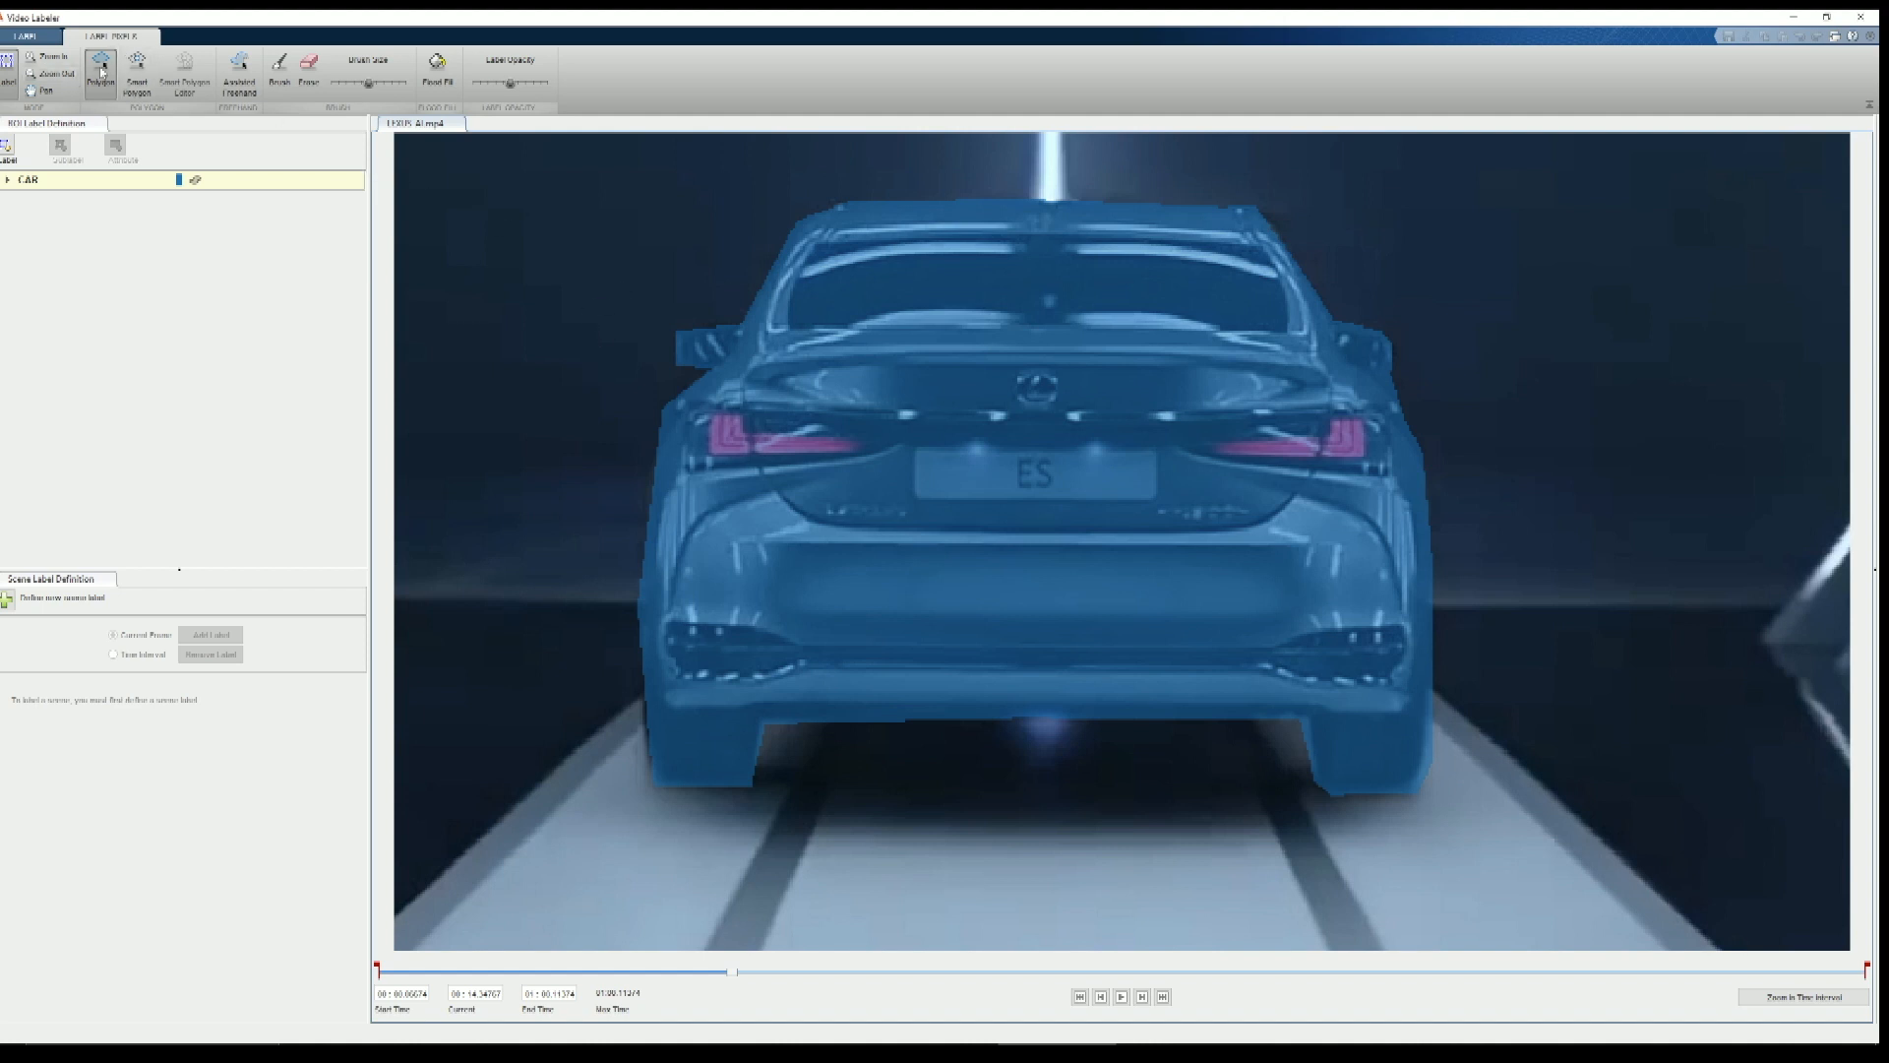
Save the labeling session as videoLabelingSession_lexus_ai in the AI TRAINING folder
{"action": "left_click", "coordinate": [27, 39]}
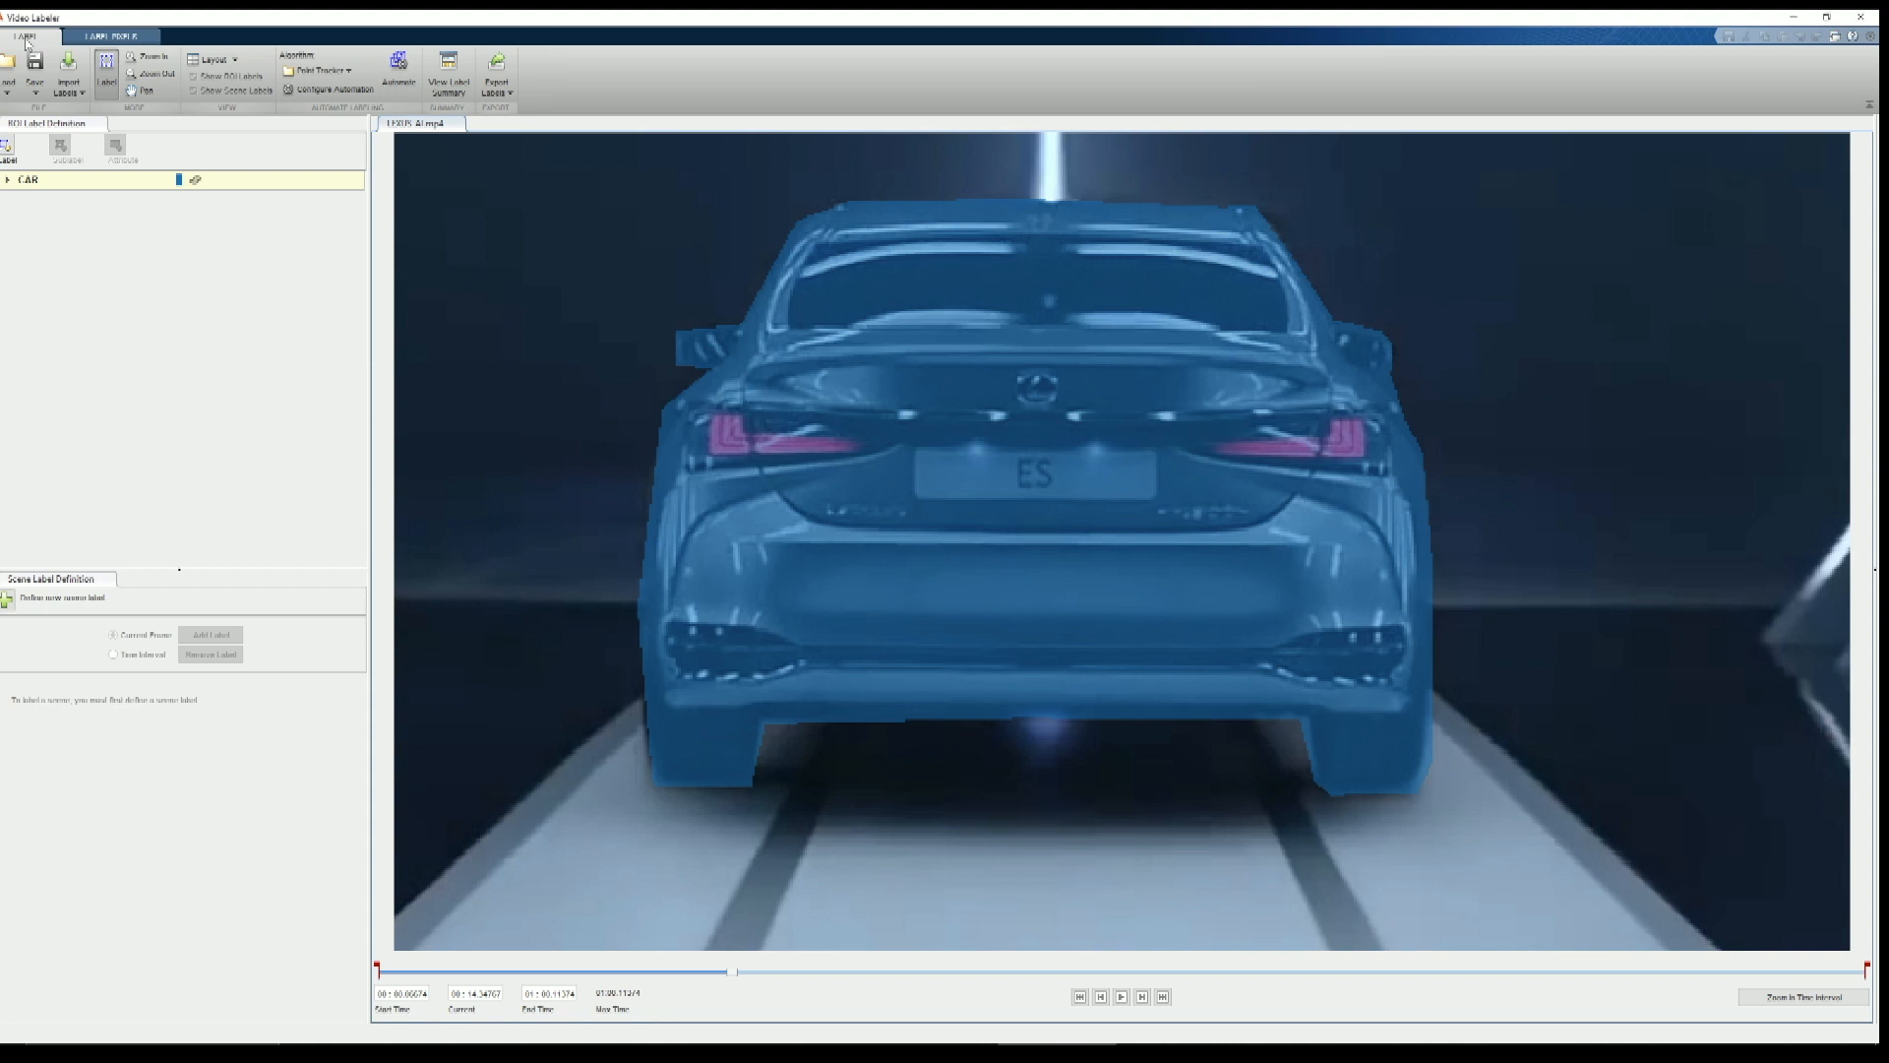
{"action": "left_click", "coordinate": [38, 90]}
{"action": "left_click", "coordinate": [73, 181]}
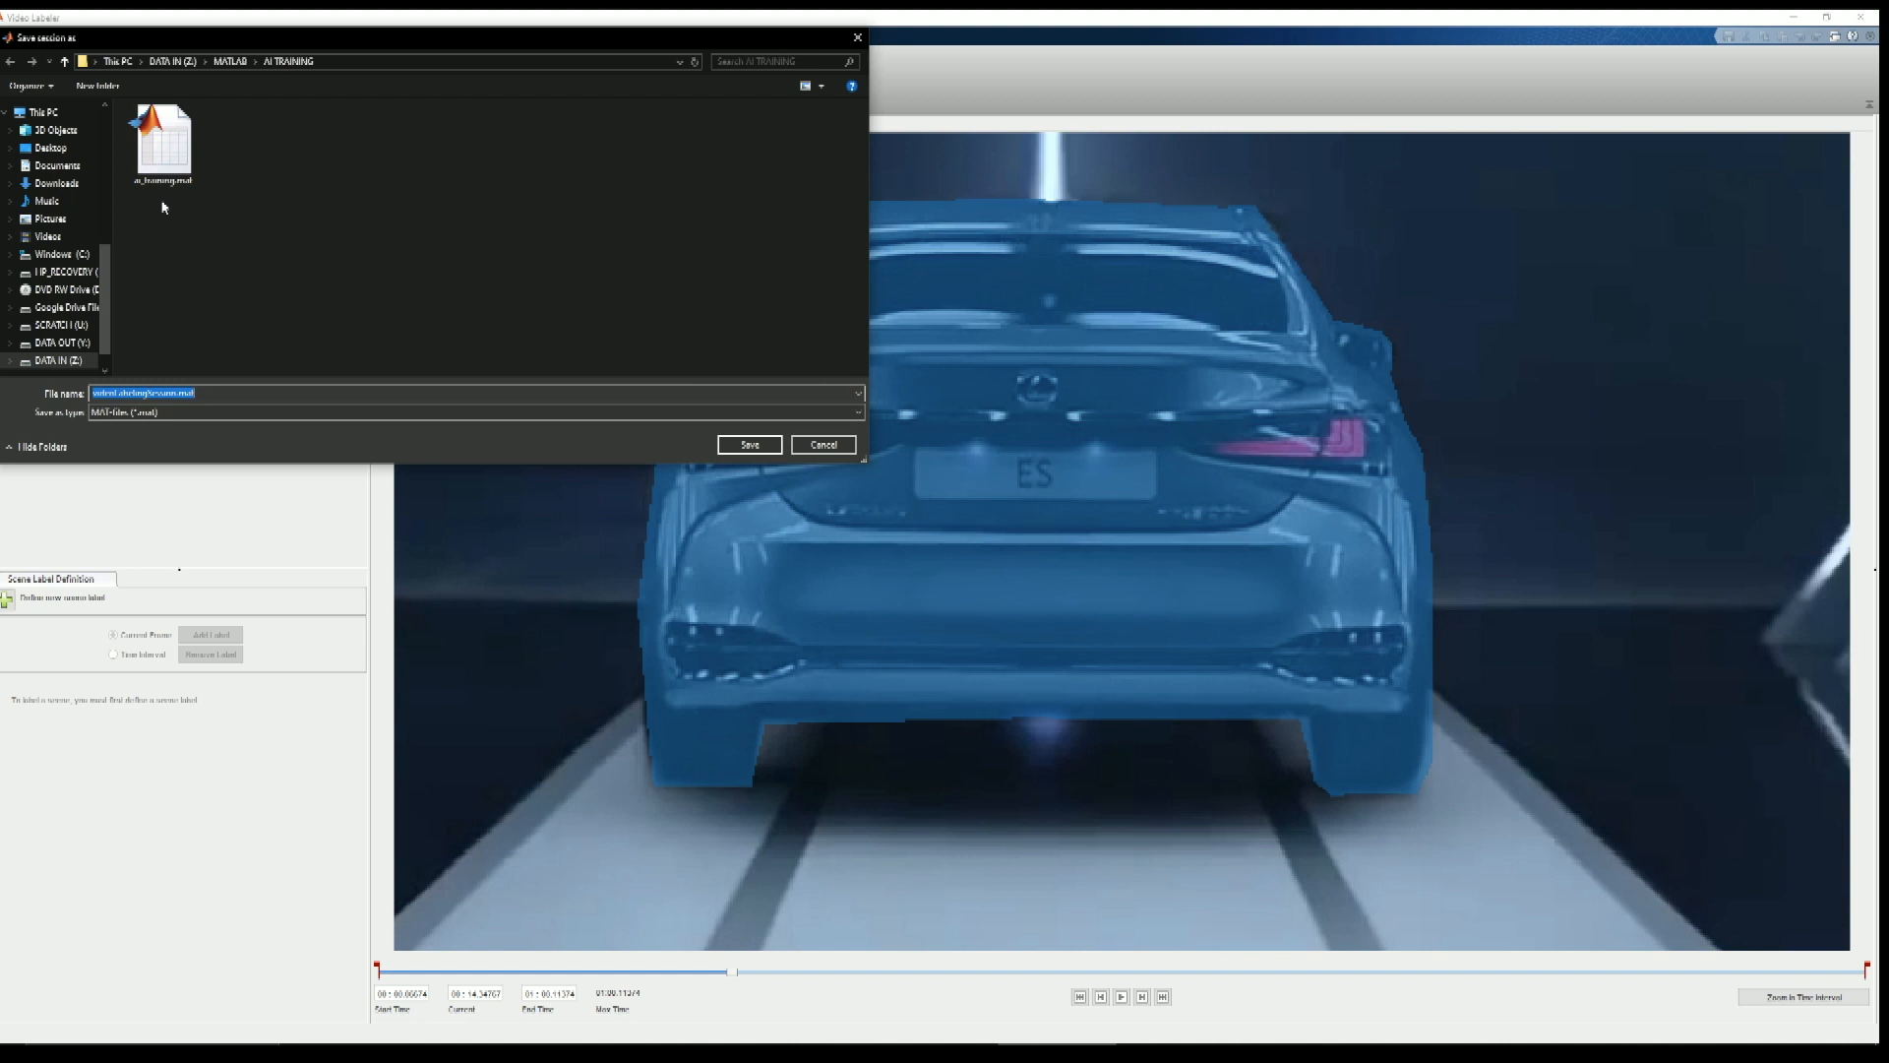
{"action": "left_click", "coordinate": [212, 392]}
{"action": "type", "text": "exus"}
{"action": "left_click", "coordinate": [750, 445]}
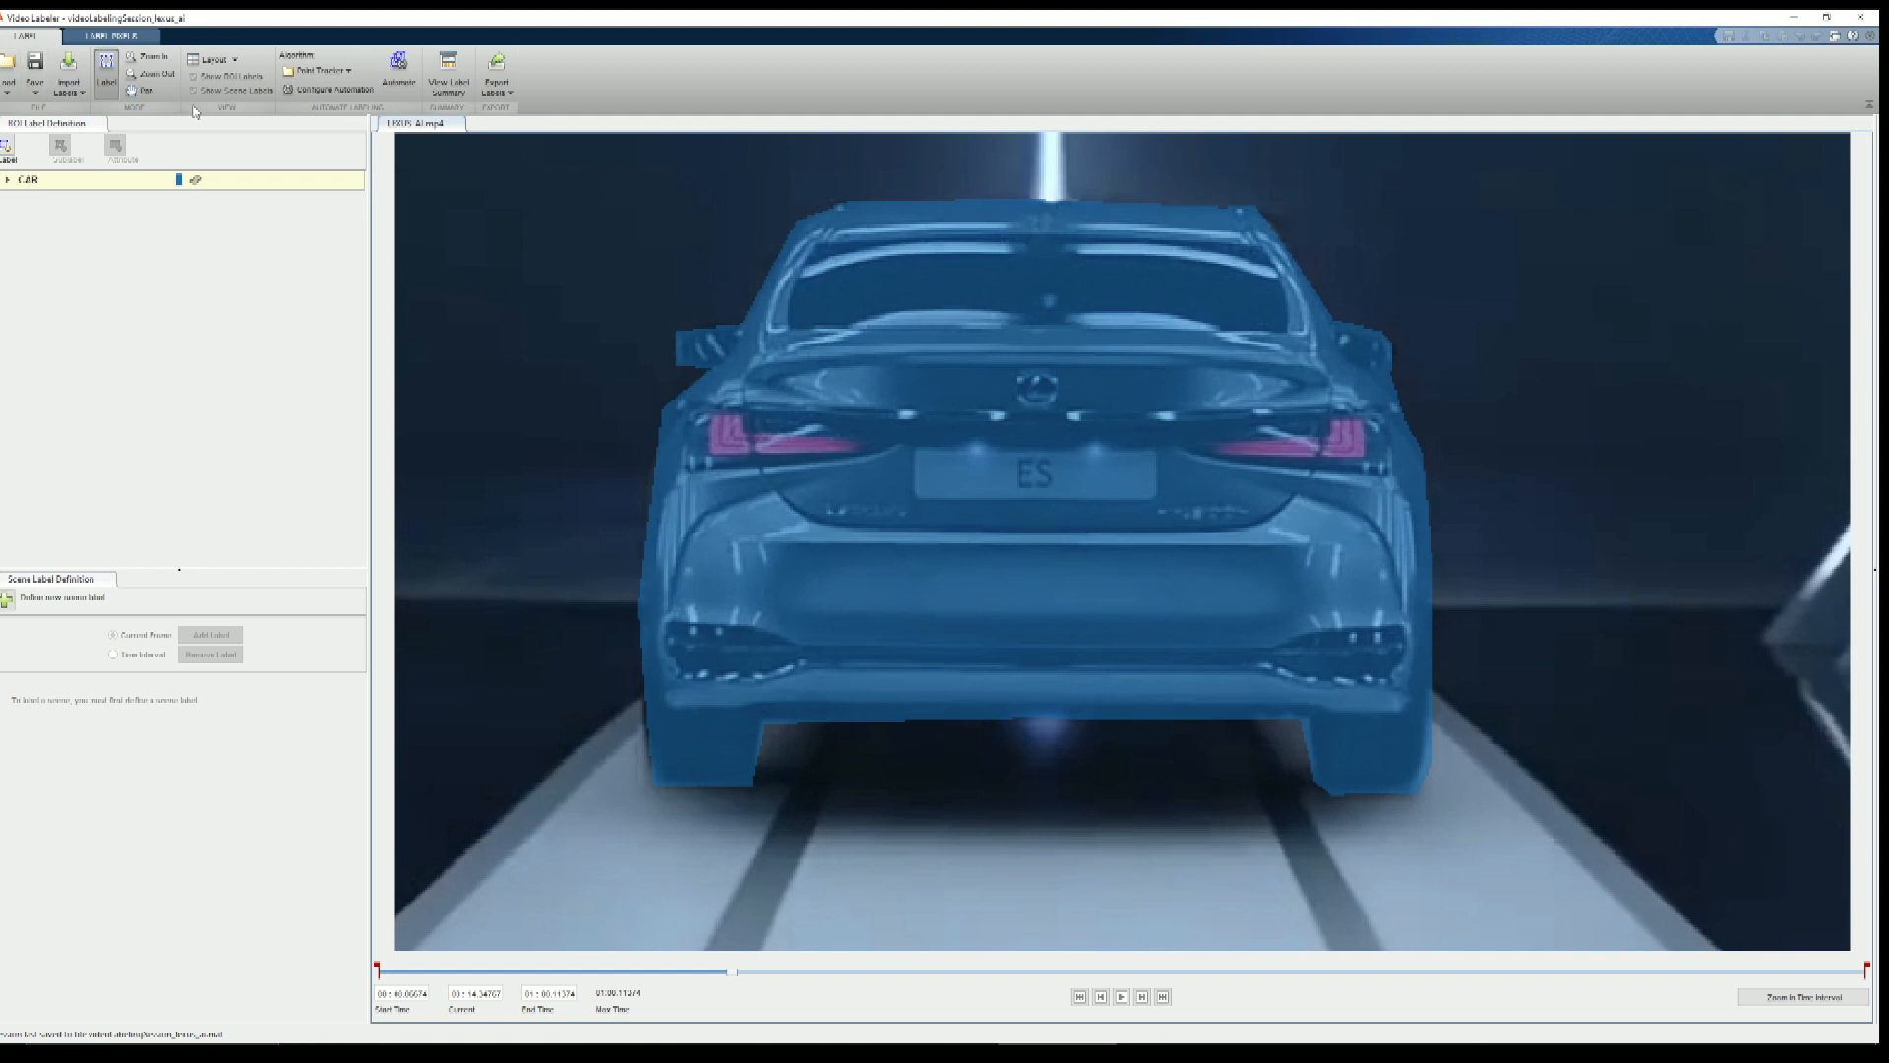
Export the labels to the workspace as gTruth, with the pixel label data stored in the AI TRAINING folder
{"action": "left_click", "coordinate": [497, 77]}
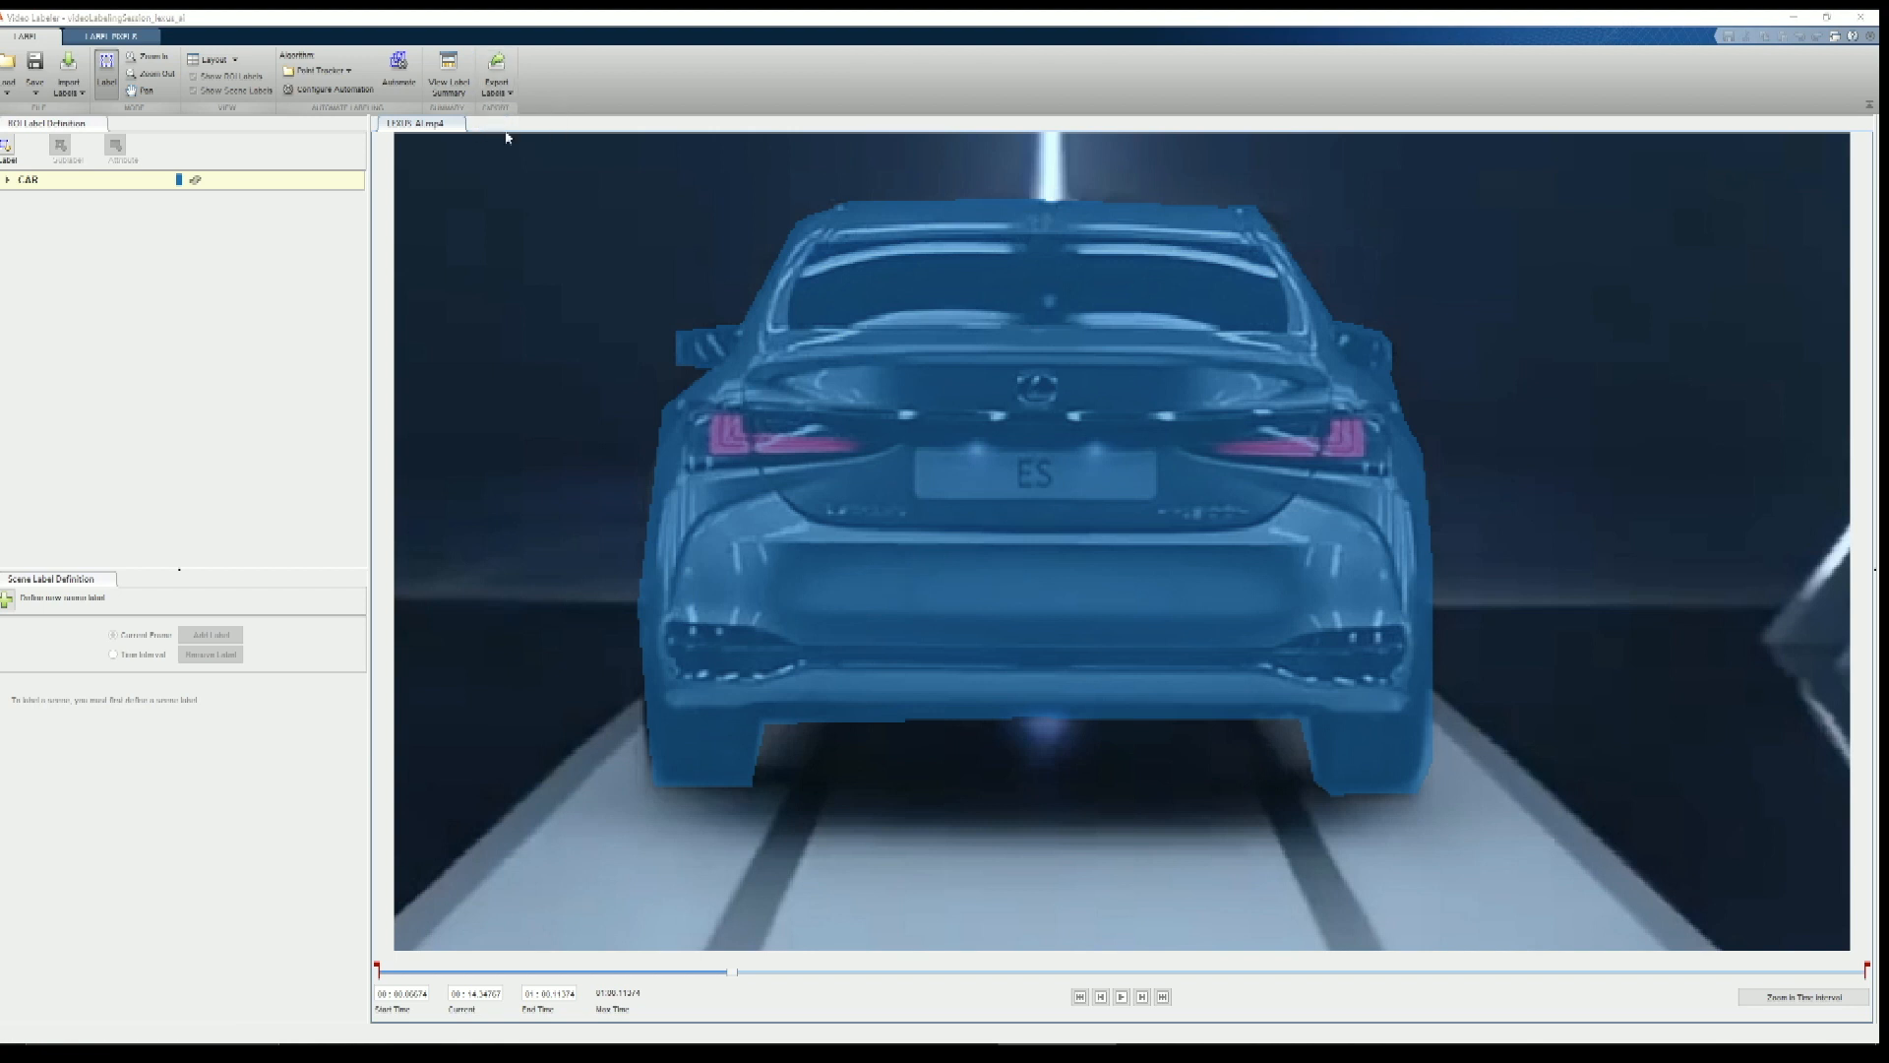
{"action": "left_click", "coordinate": [512, 131]}
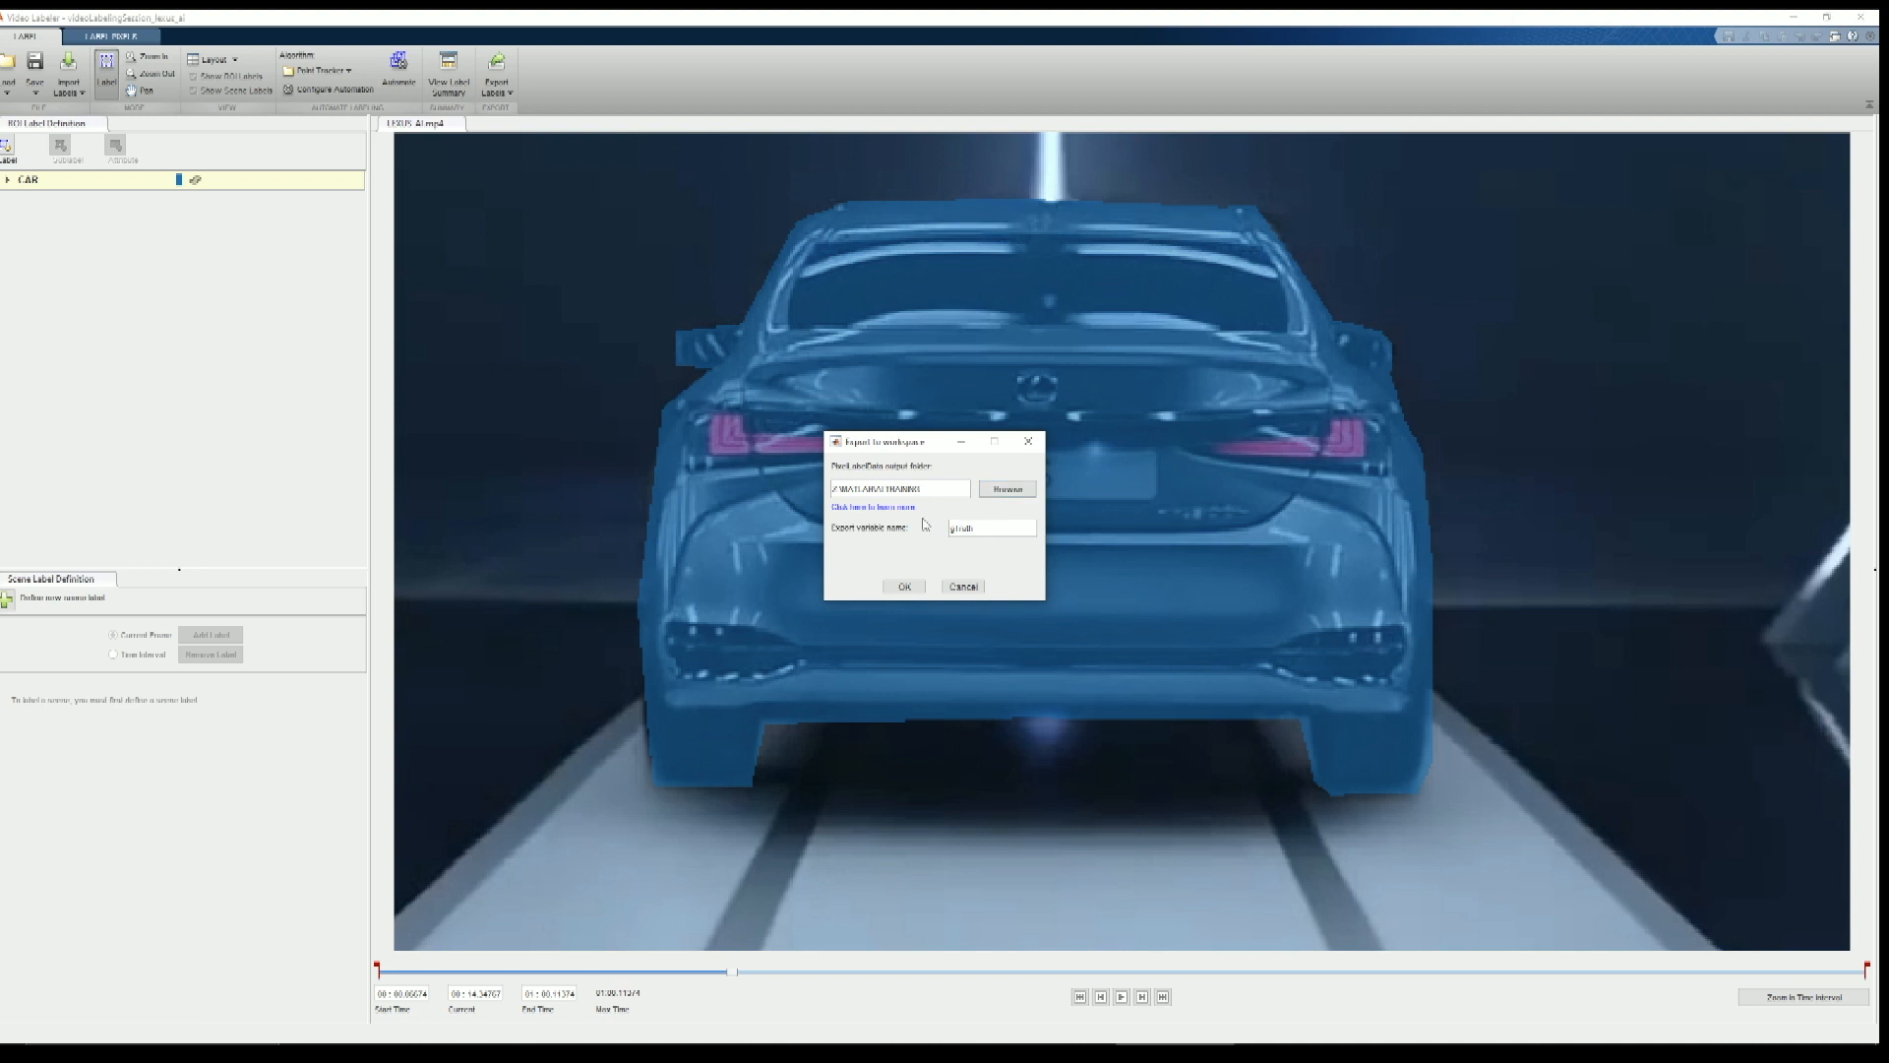
{"action": "left_click", "coordinate": [902, 587]}
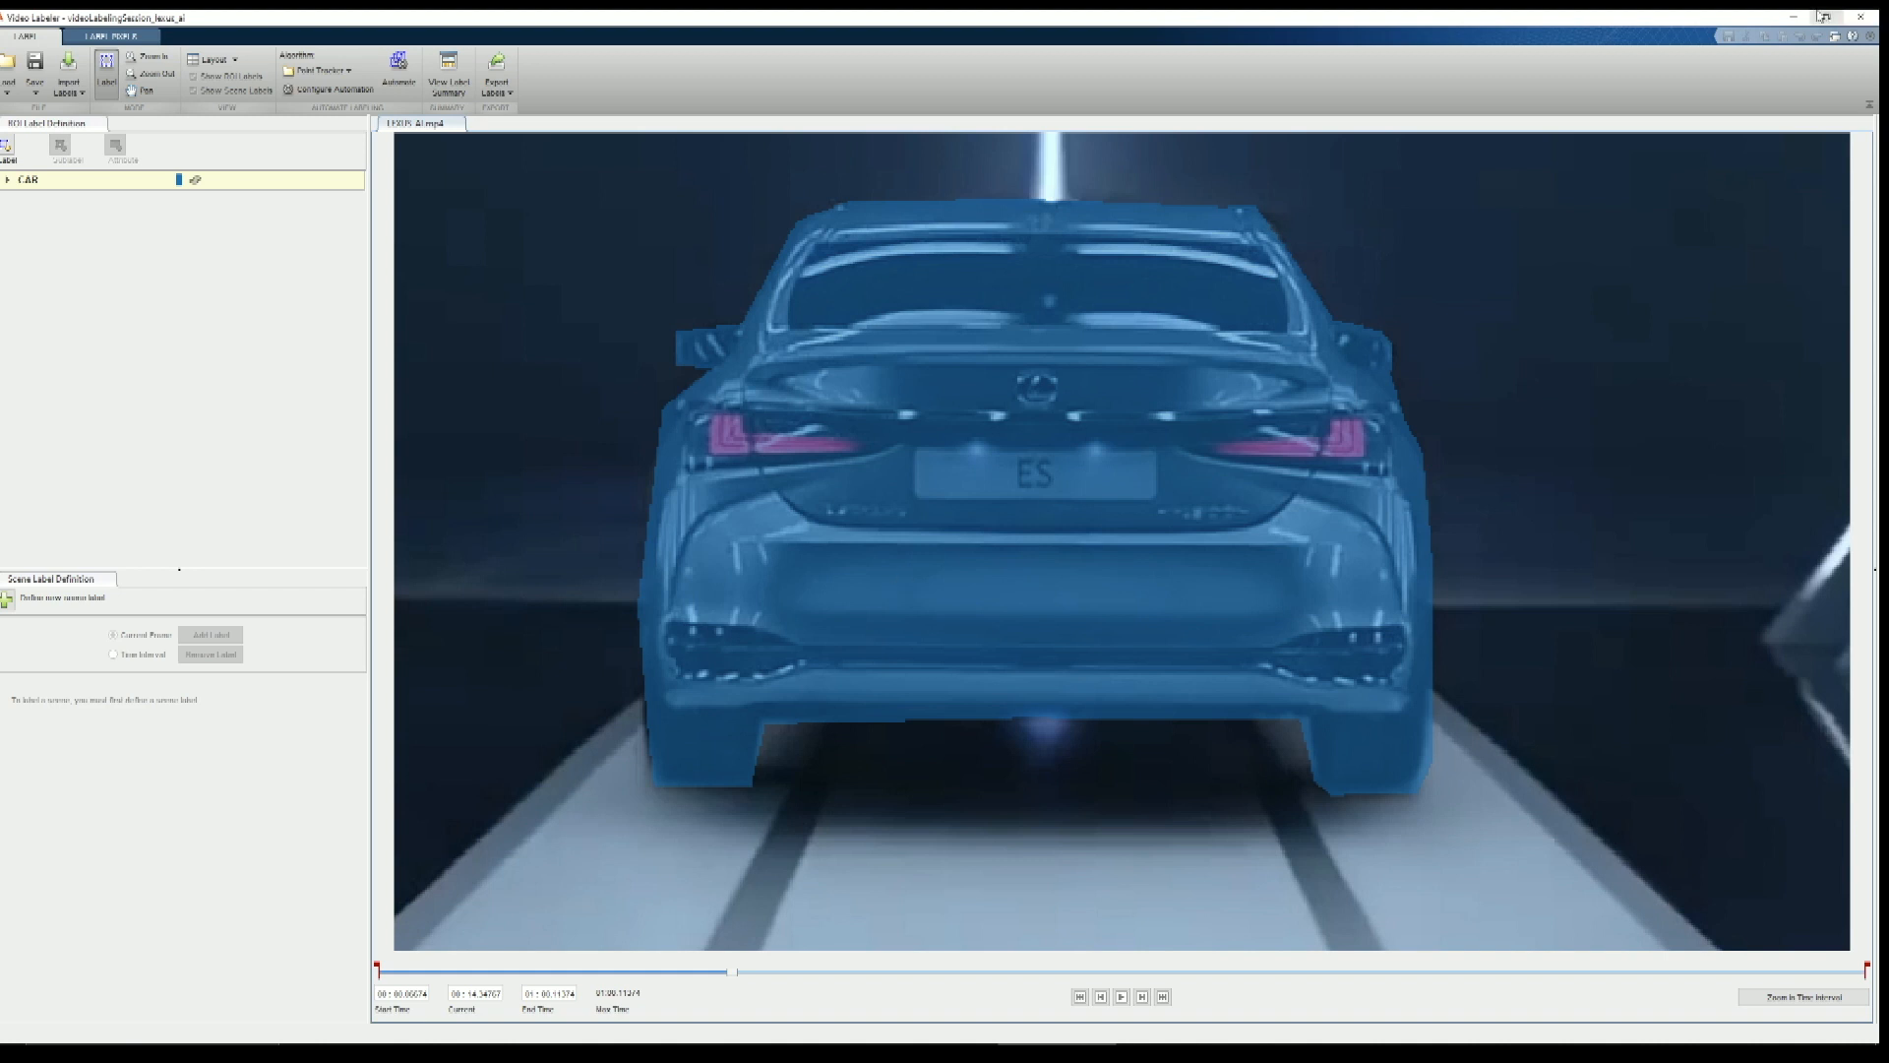
Switch to the main MATLAB window and load the saved session file videoLabelingSession_lexus_ai.mat into the workspace
{"action": "left_click", "coordinate": [1822, 17]}
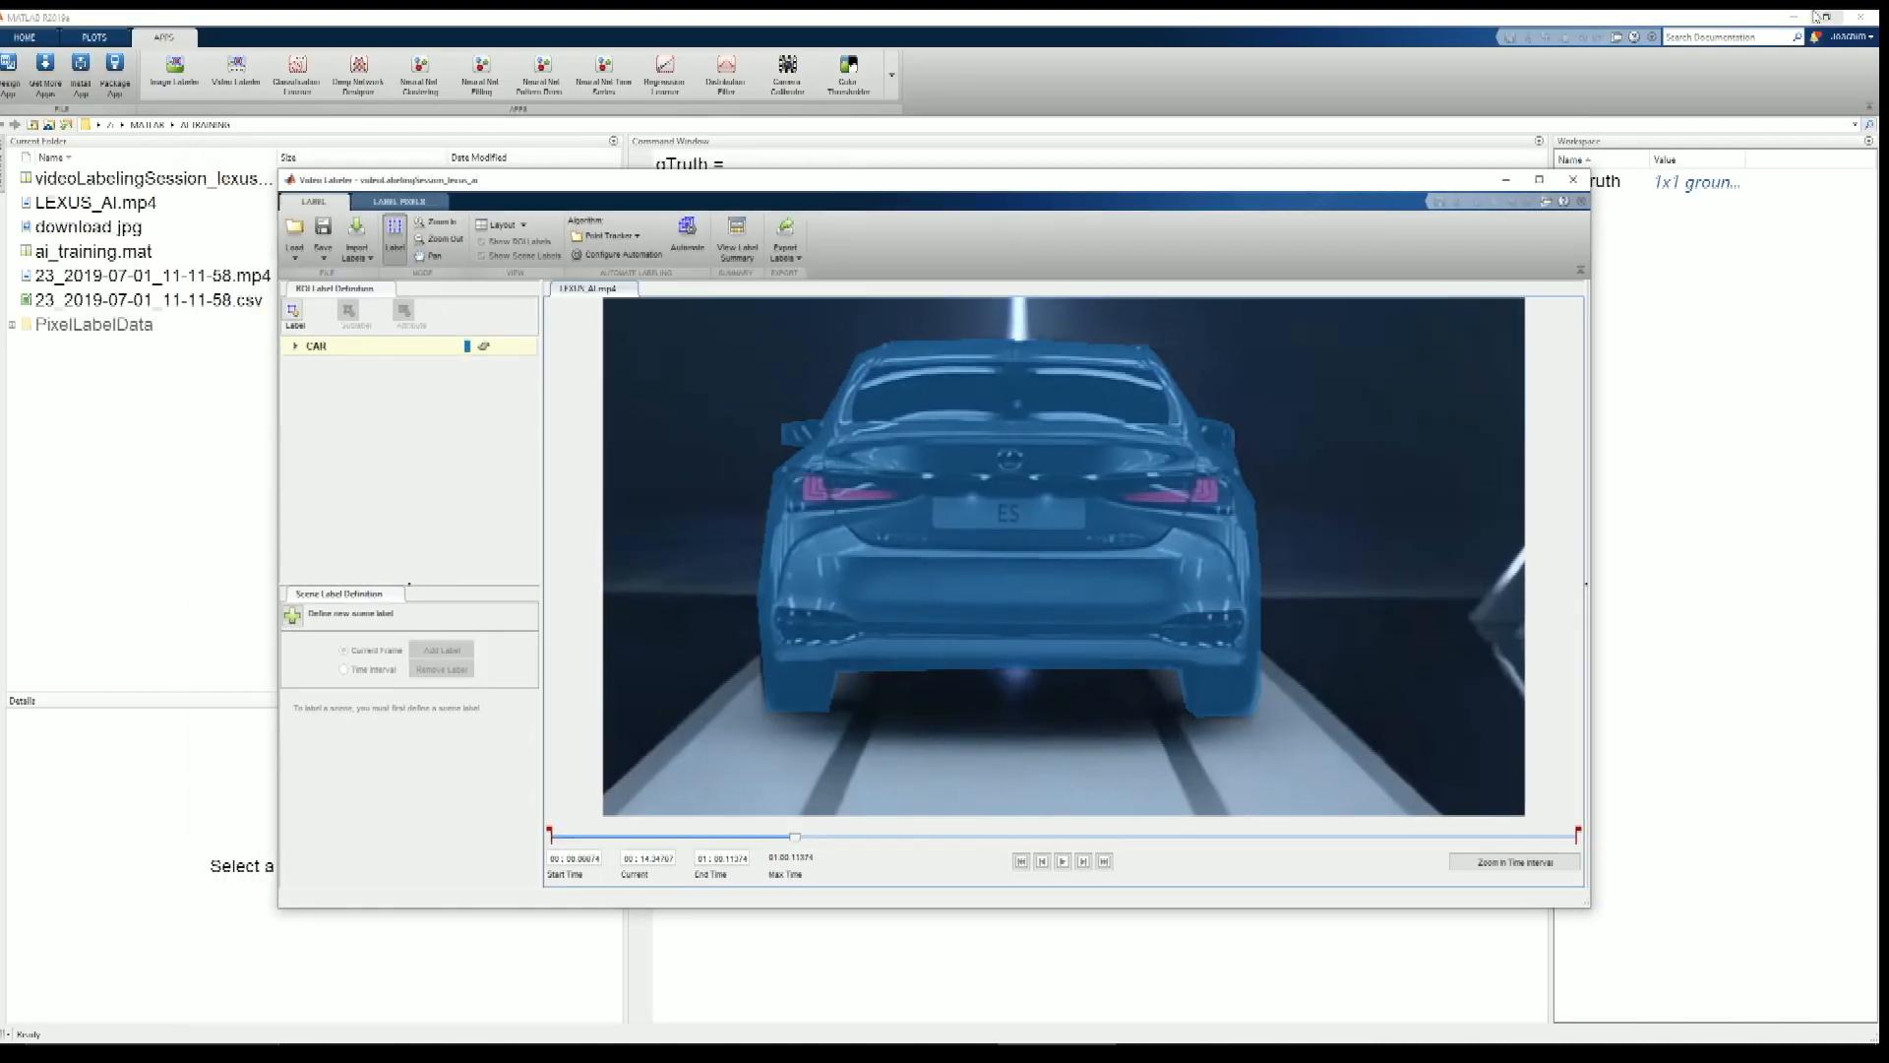
{"action": "left_click", "coordinate": [103, 459]}
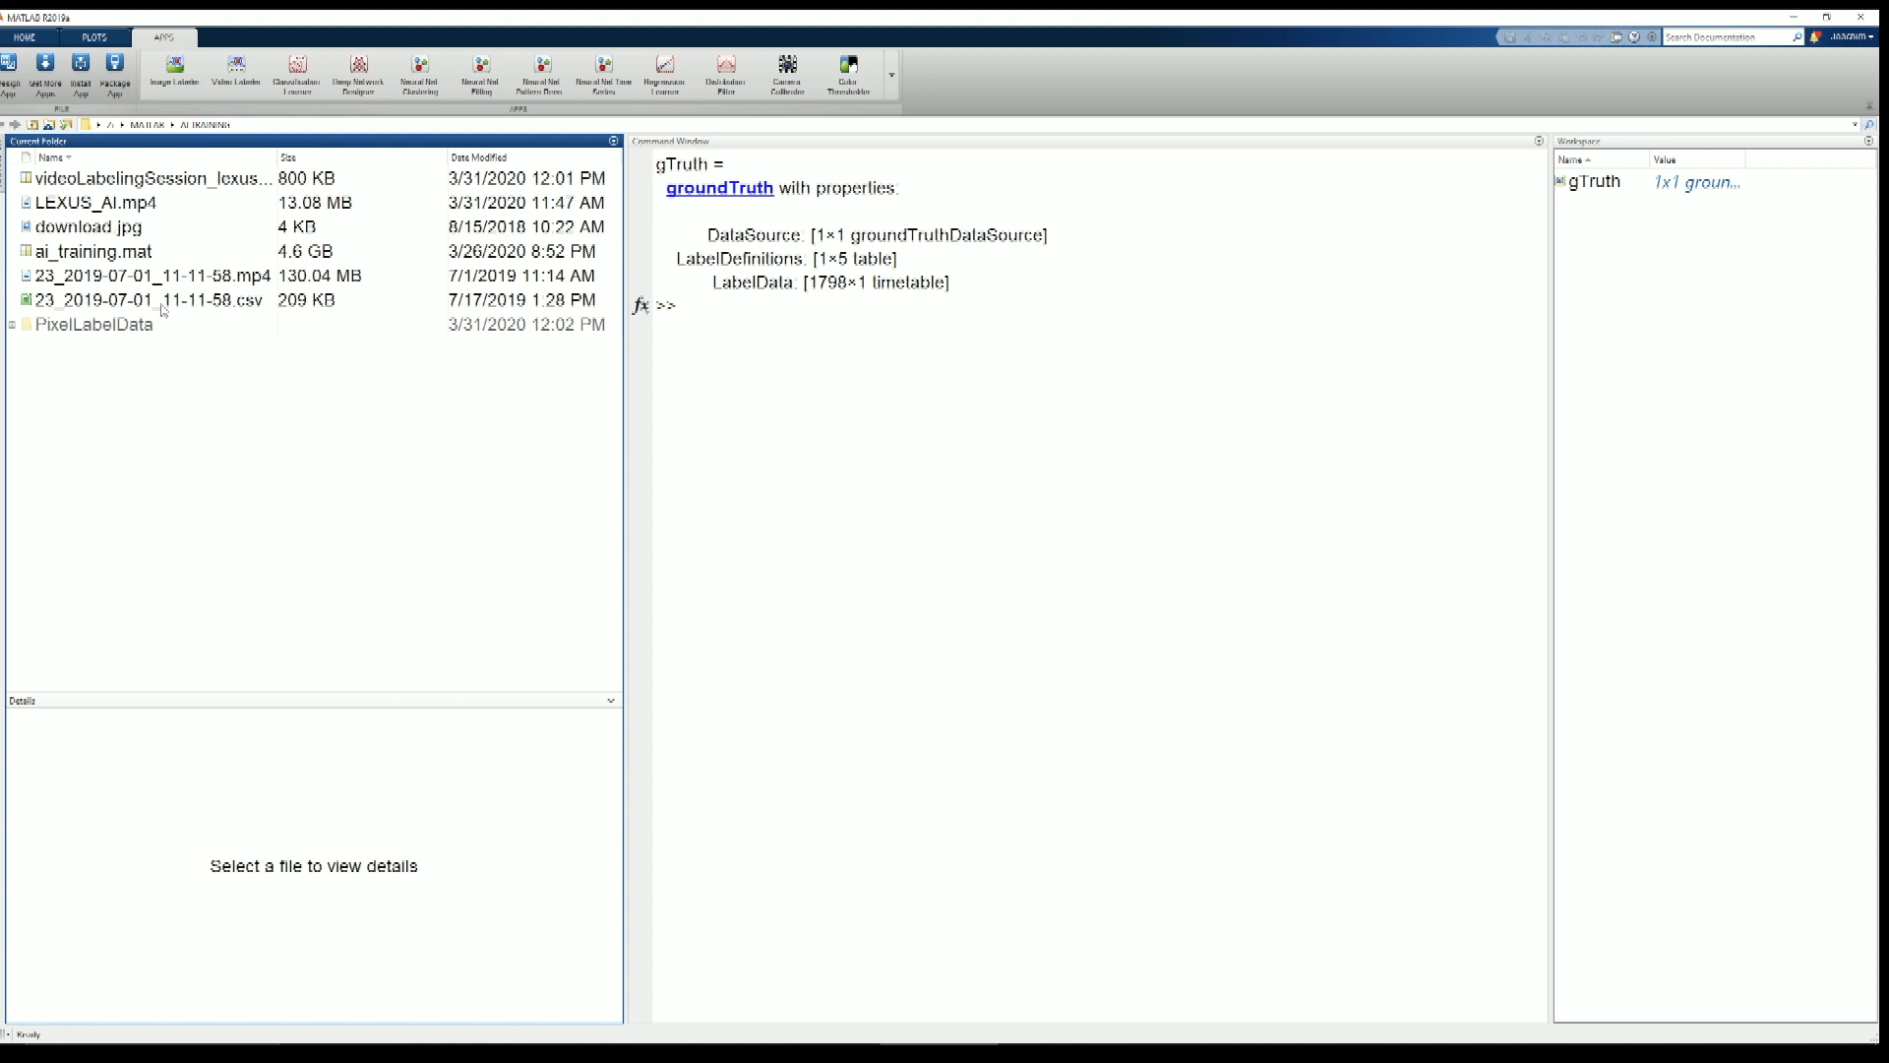
{"action": "left_click", "coordinate": [98, 258]}
{"action": "double_click", "coordinate": [148, 179]}
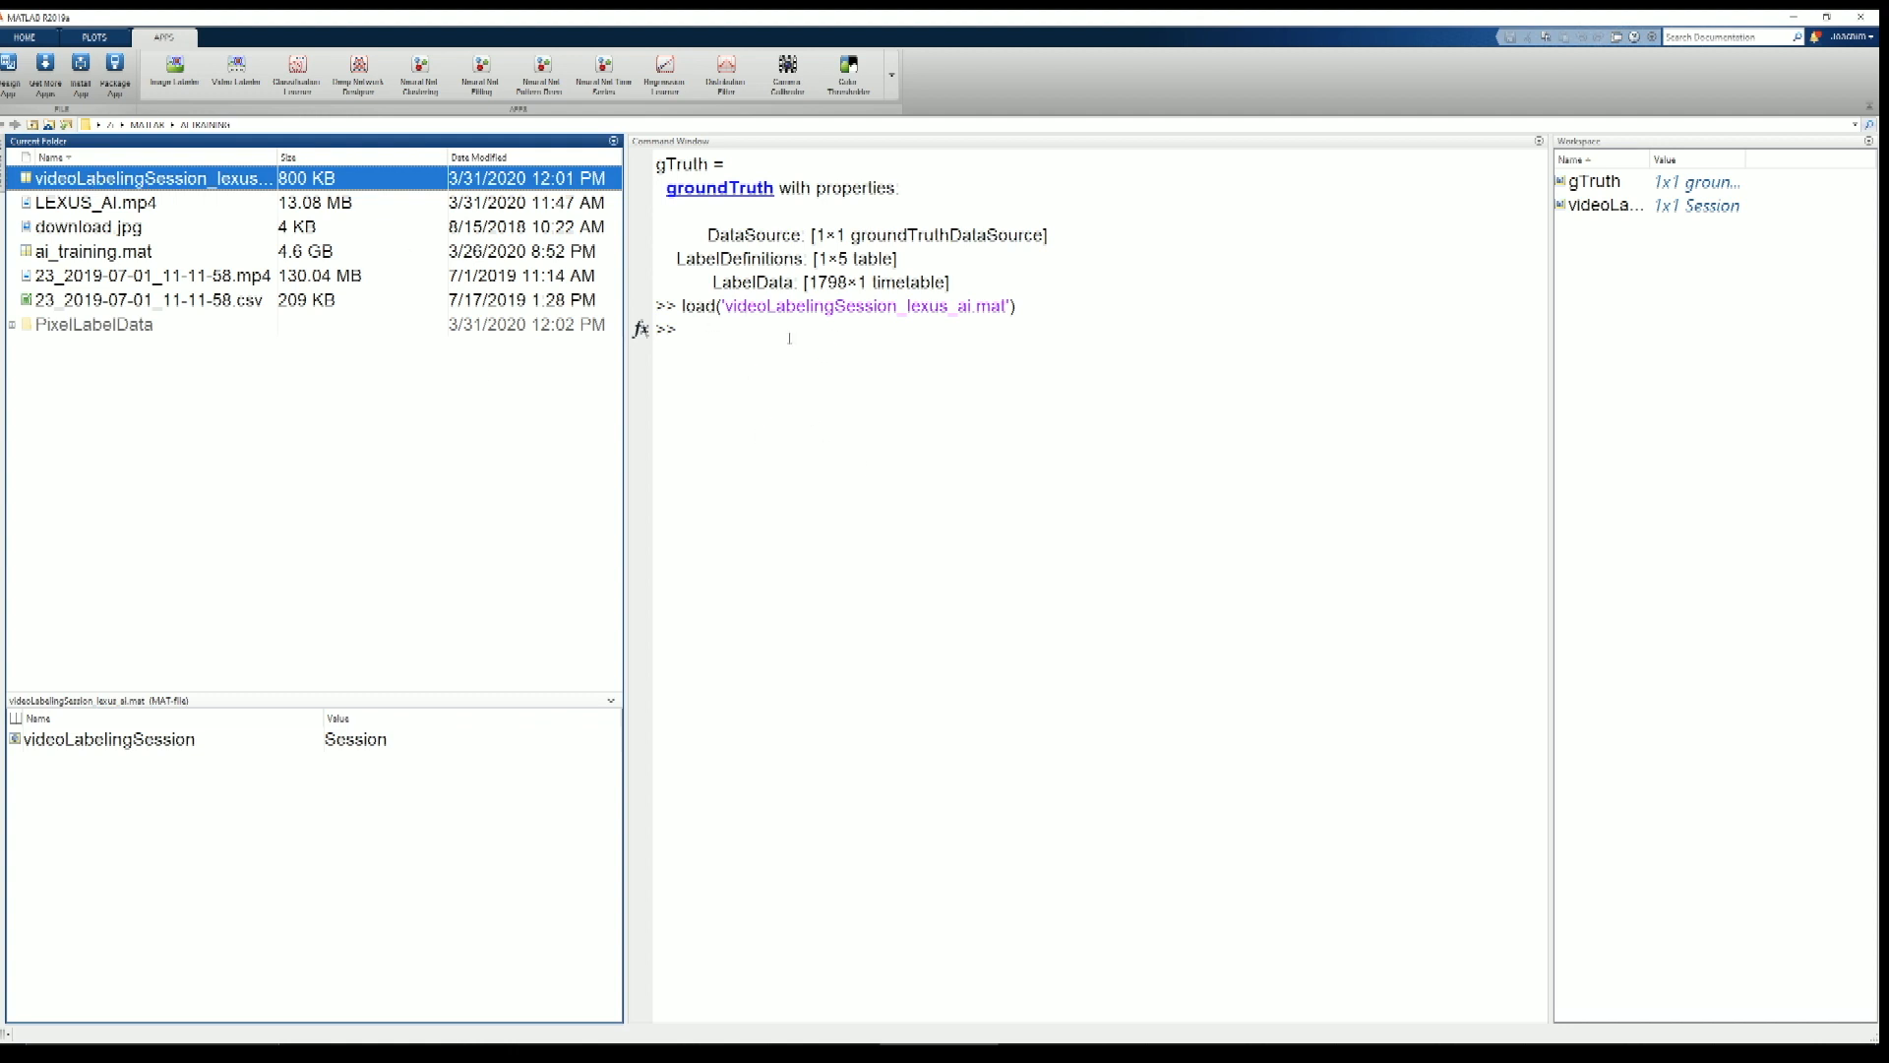
Recall the earlier writetable command and run it as writetable(timetable2table(gTruth.LabelData),'LEXUS_AI','Delimiter',',')
{"action": "left_click", "coordinate": [688, 329]}
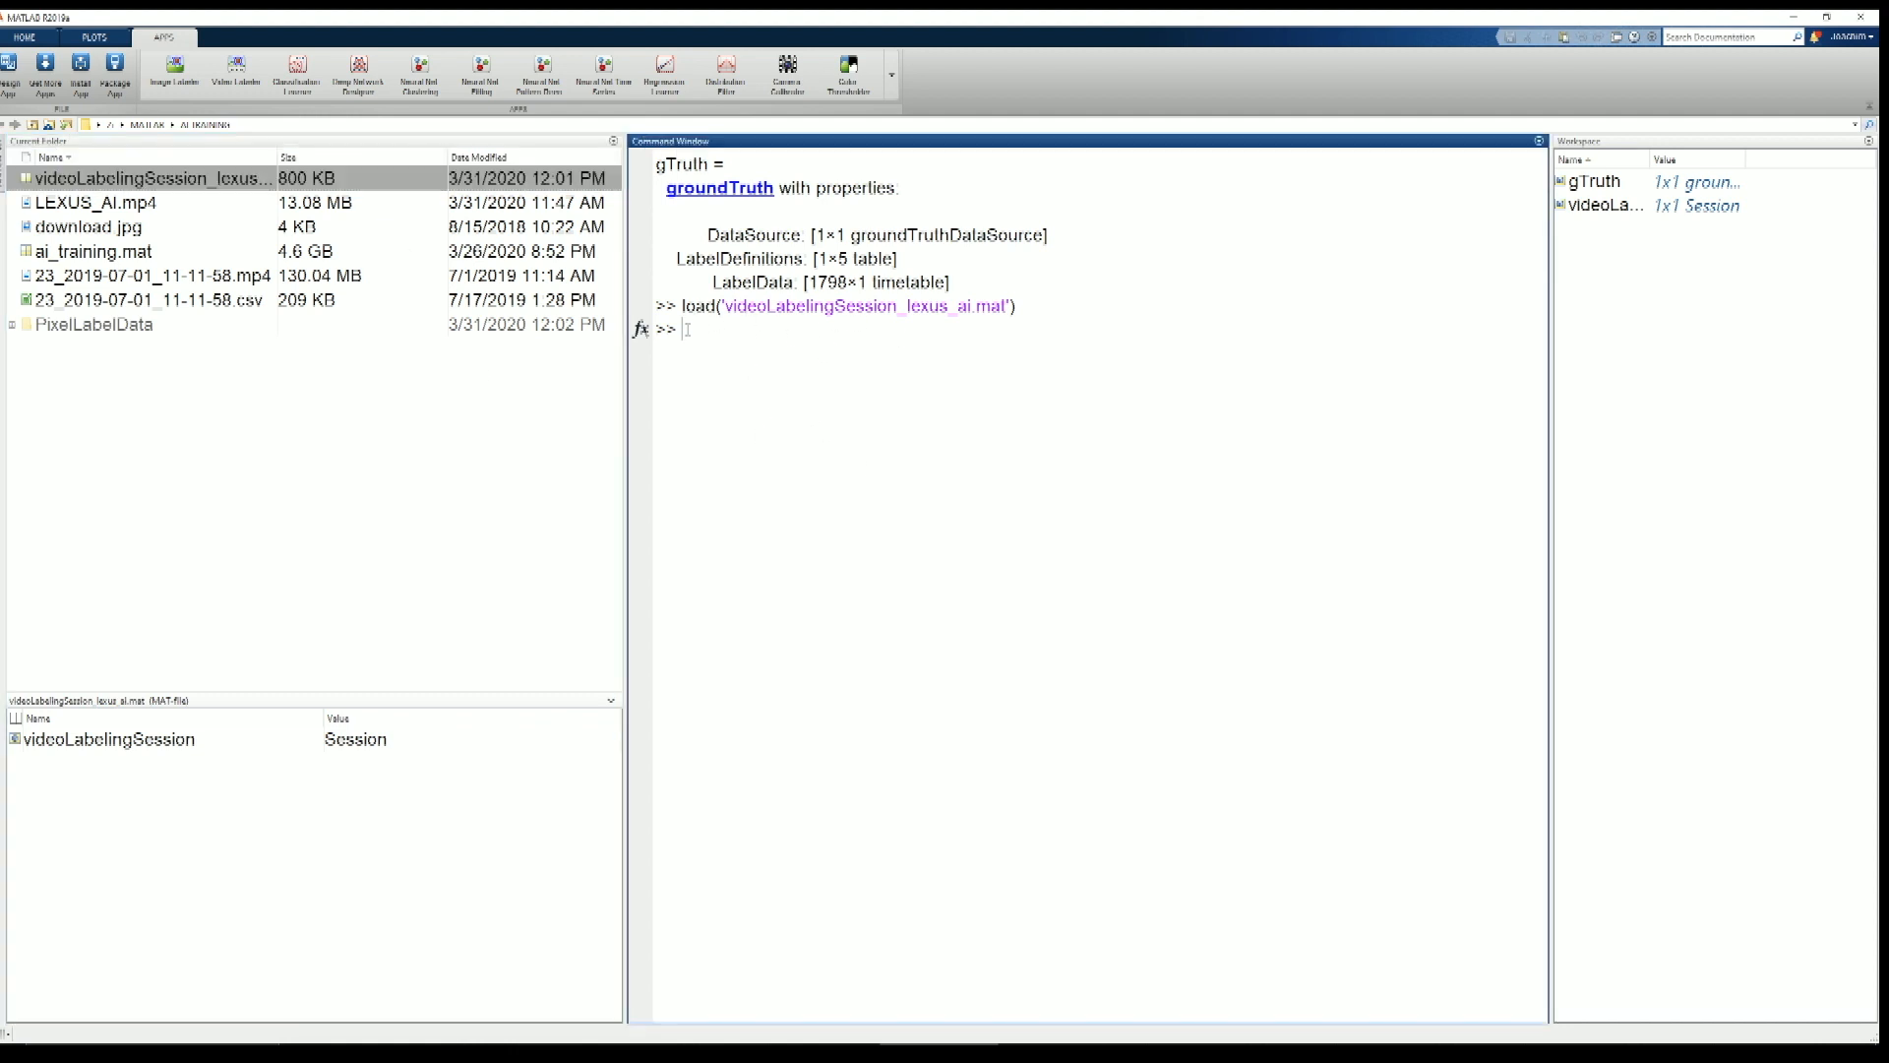
{"action": "key", "text": "Up"}
{"action": "key", "text": "Up"}
{"action": "key", "text": "Up"}
{"action": "key", "text": "Up"}
{"action": "key", "text": "Up"}
{"action": "key", "text": "Up"}
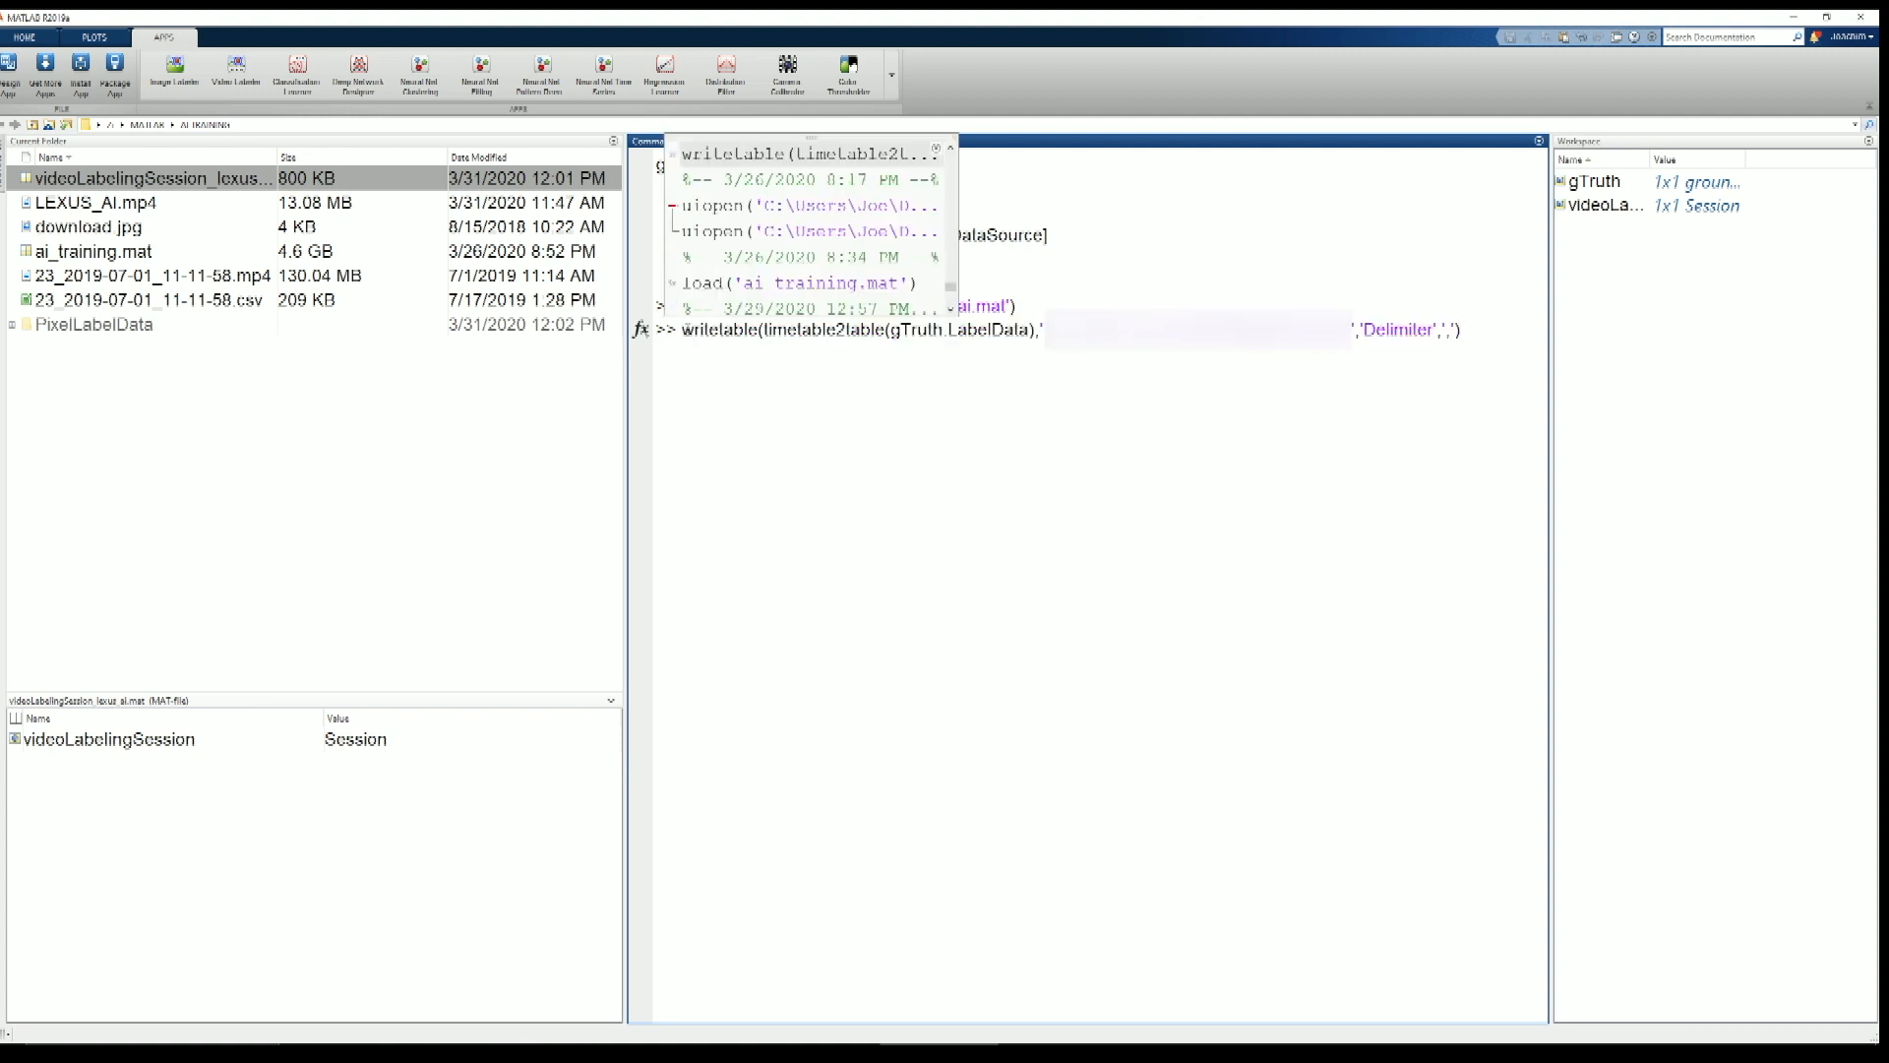
{"action": "key", "text": "Left"}
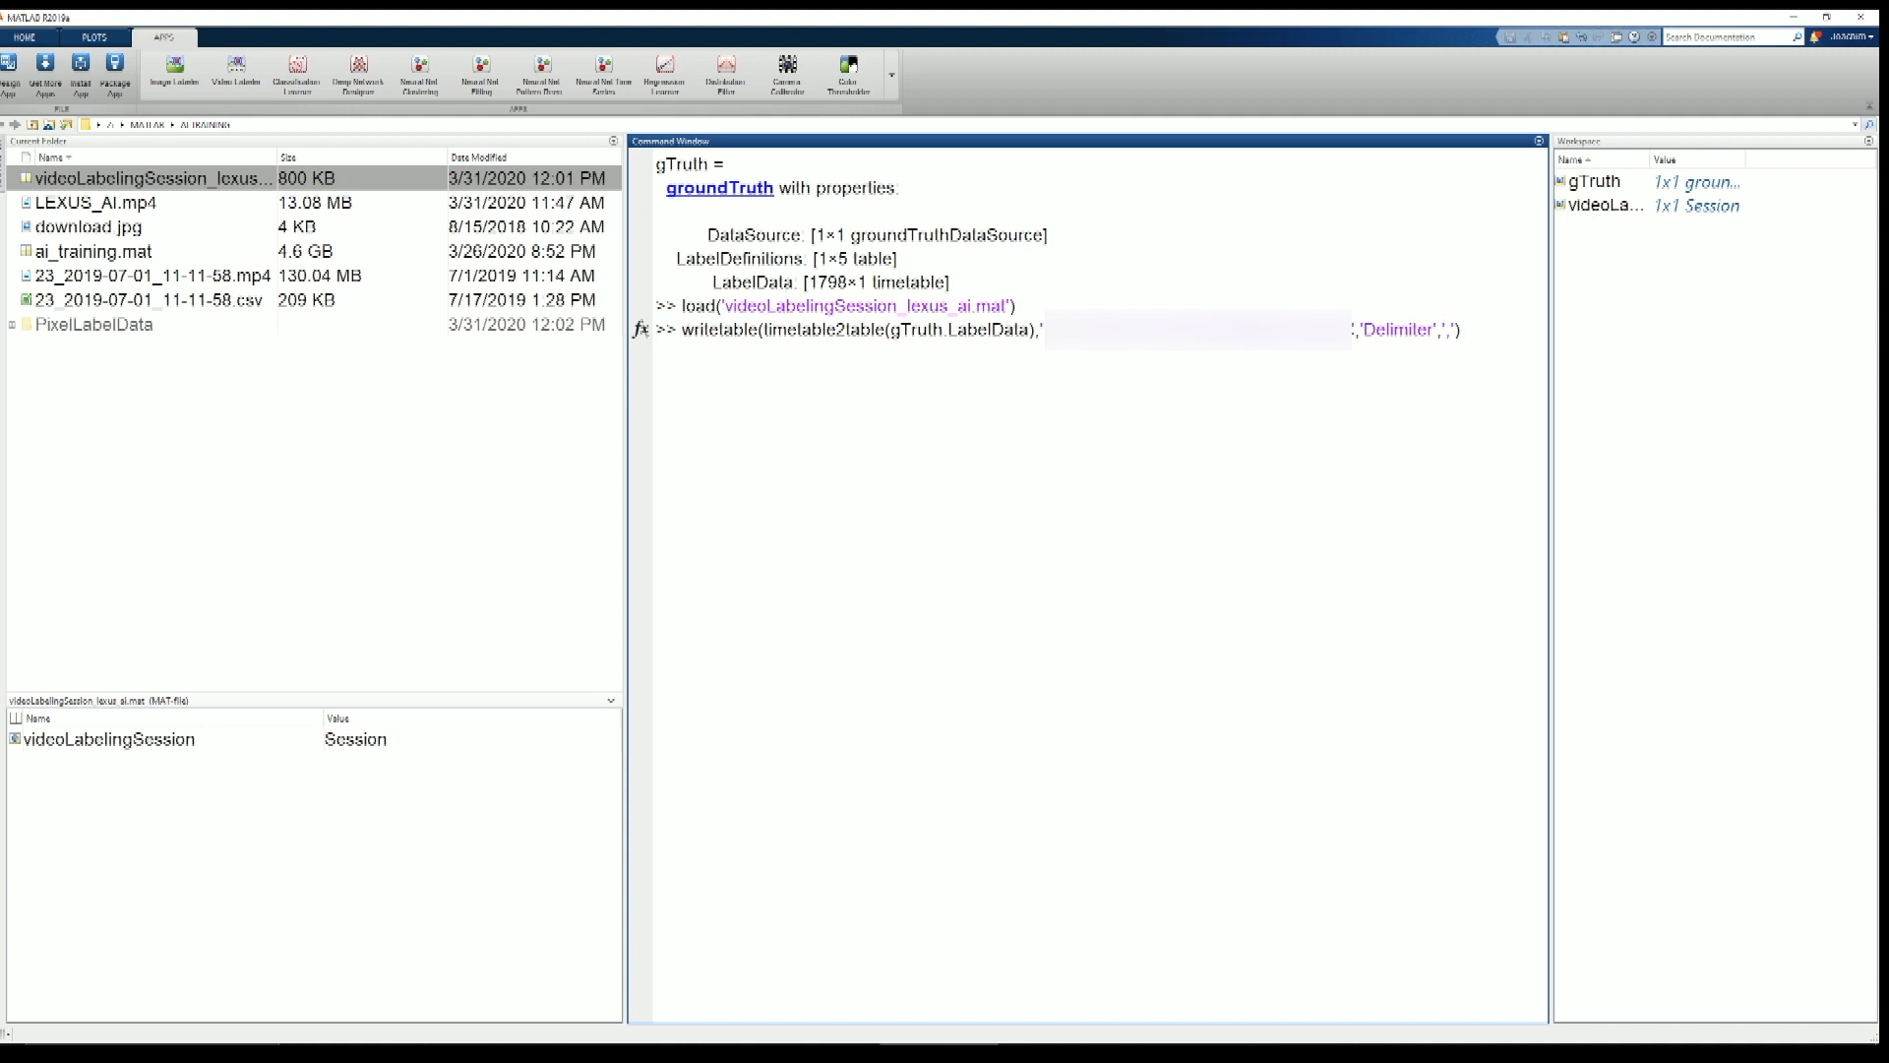
{"action": "left_click_drag", "start_coordinate": [1355, 330], "coordinate": [1045, 329]}
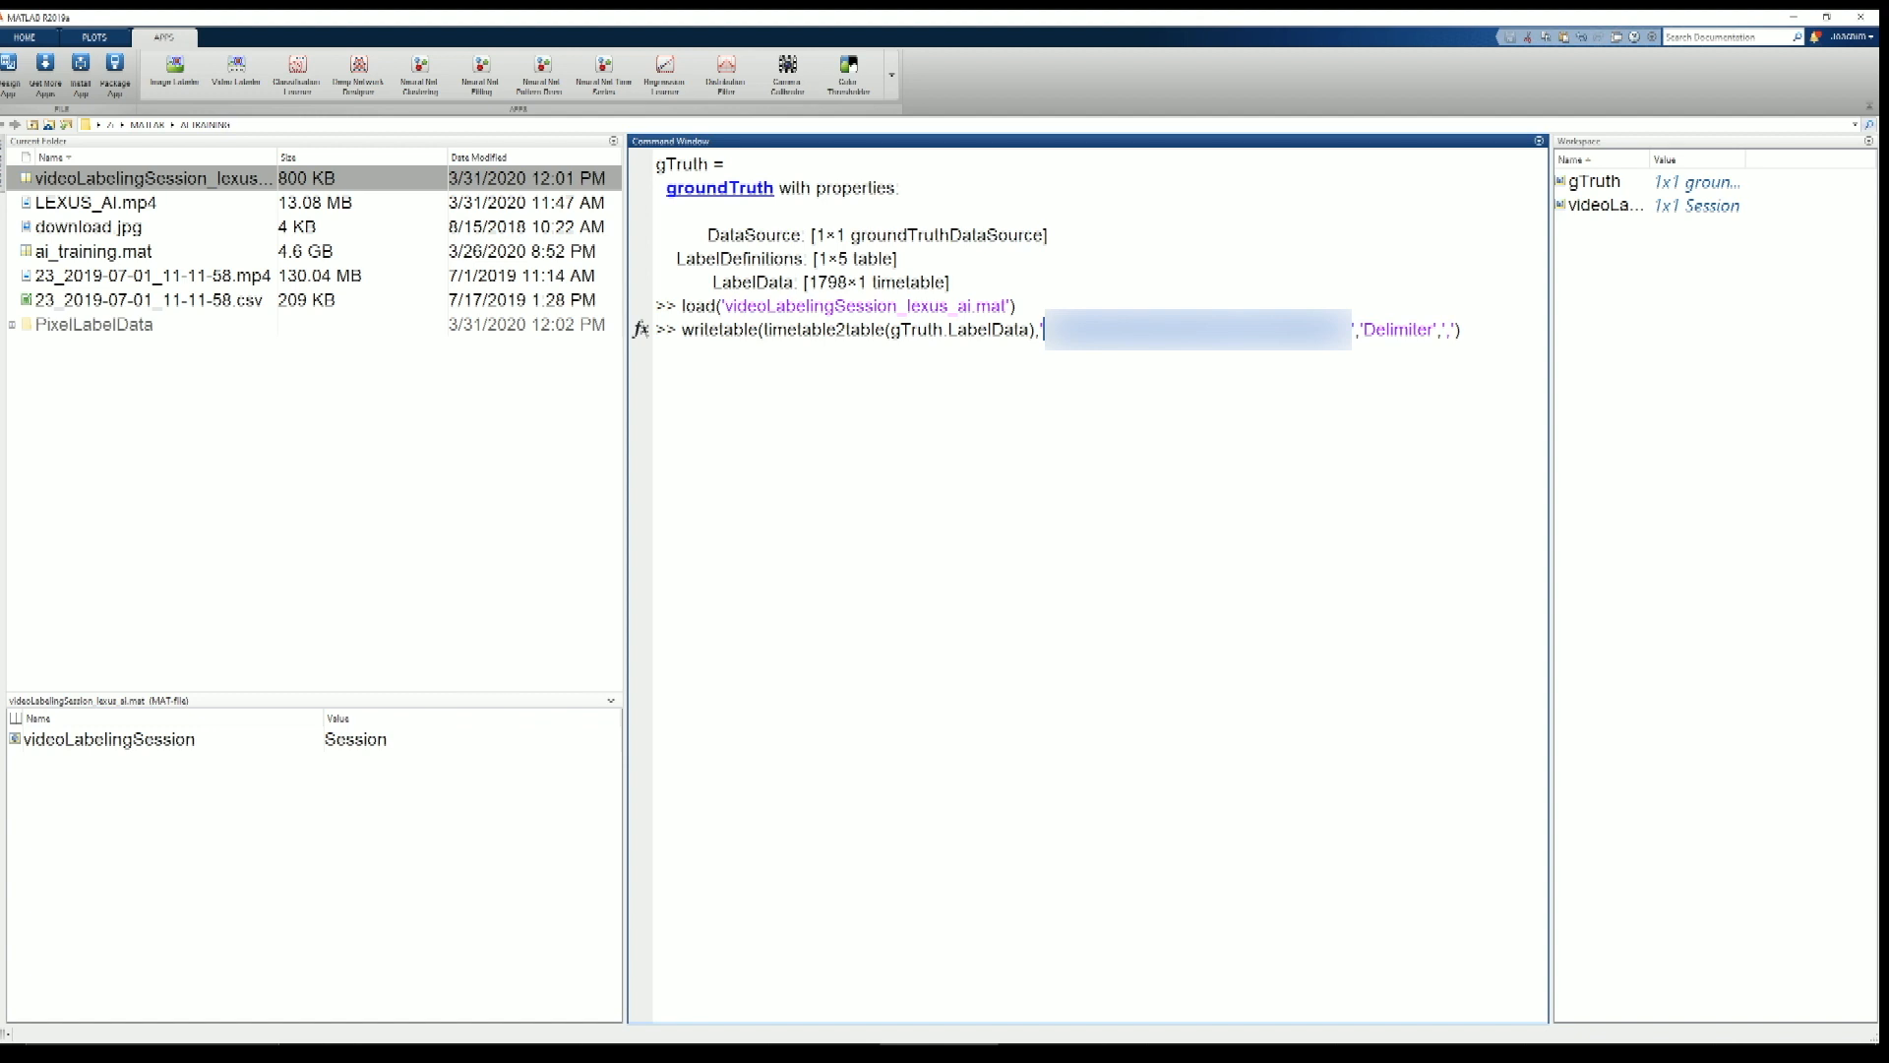
{"action": "type", "text": "LEXUS"}
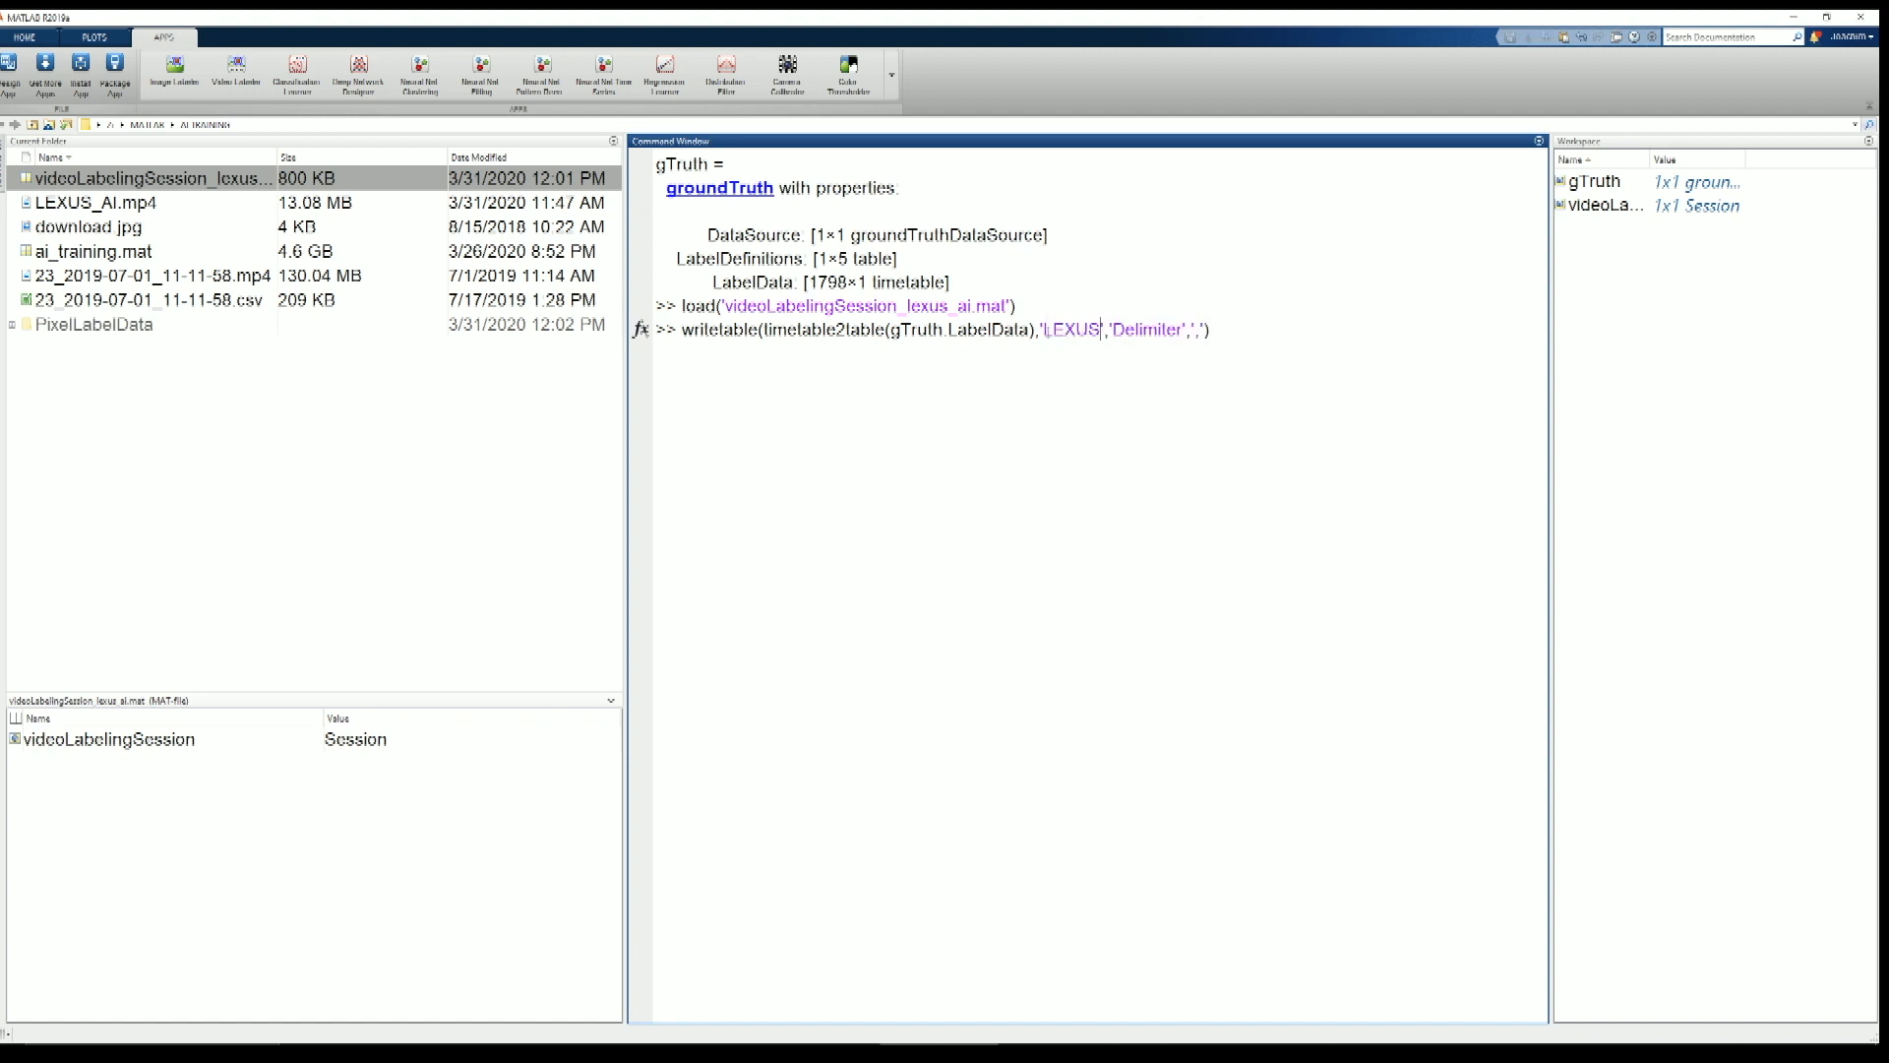
{"action": "type", "text": "_AI"}
{"action": "key", "text": "Return"}
Switch to File Explorer, open LEXUS_AI.txt in Notepad and examine the rows that reference pixel label images
{"action": "key", "text": "alt+Tab"}
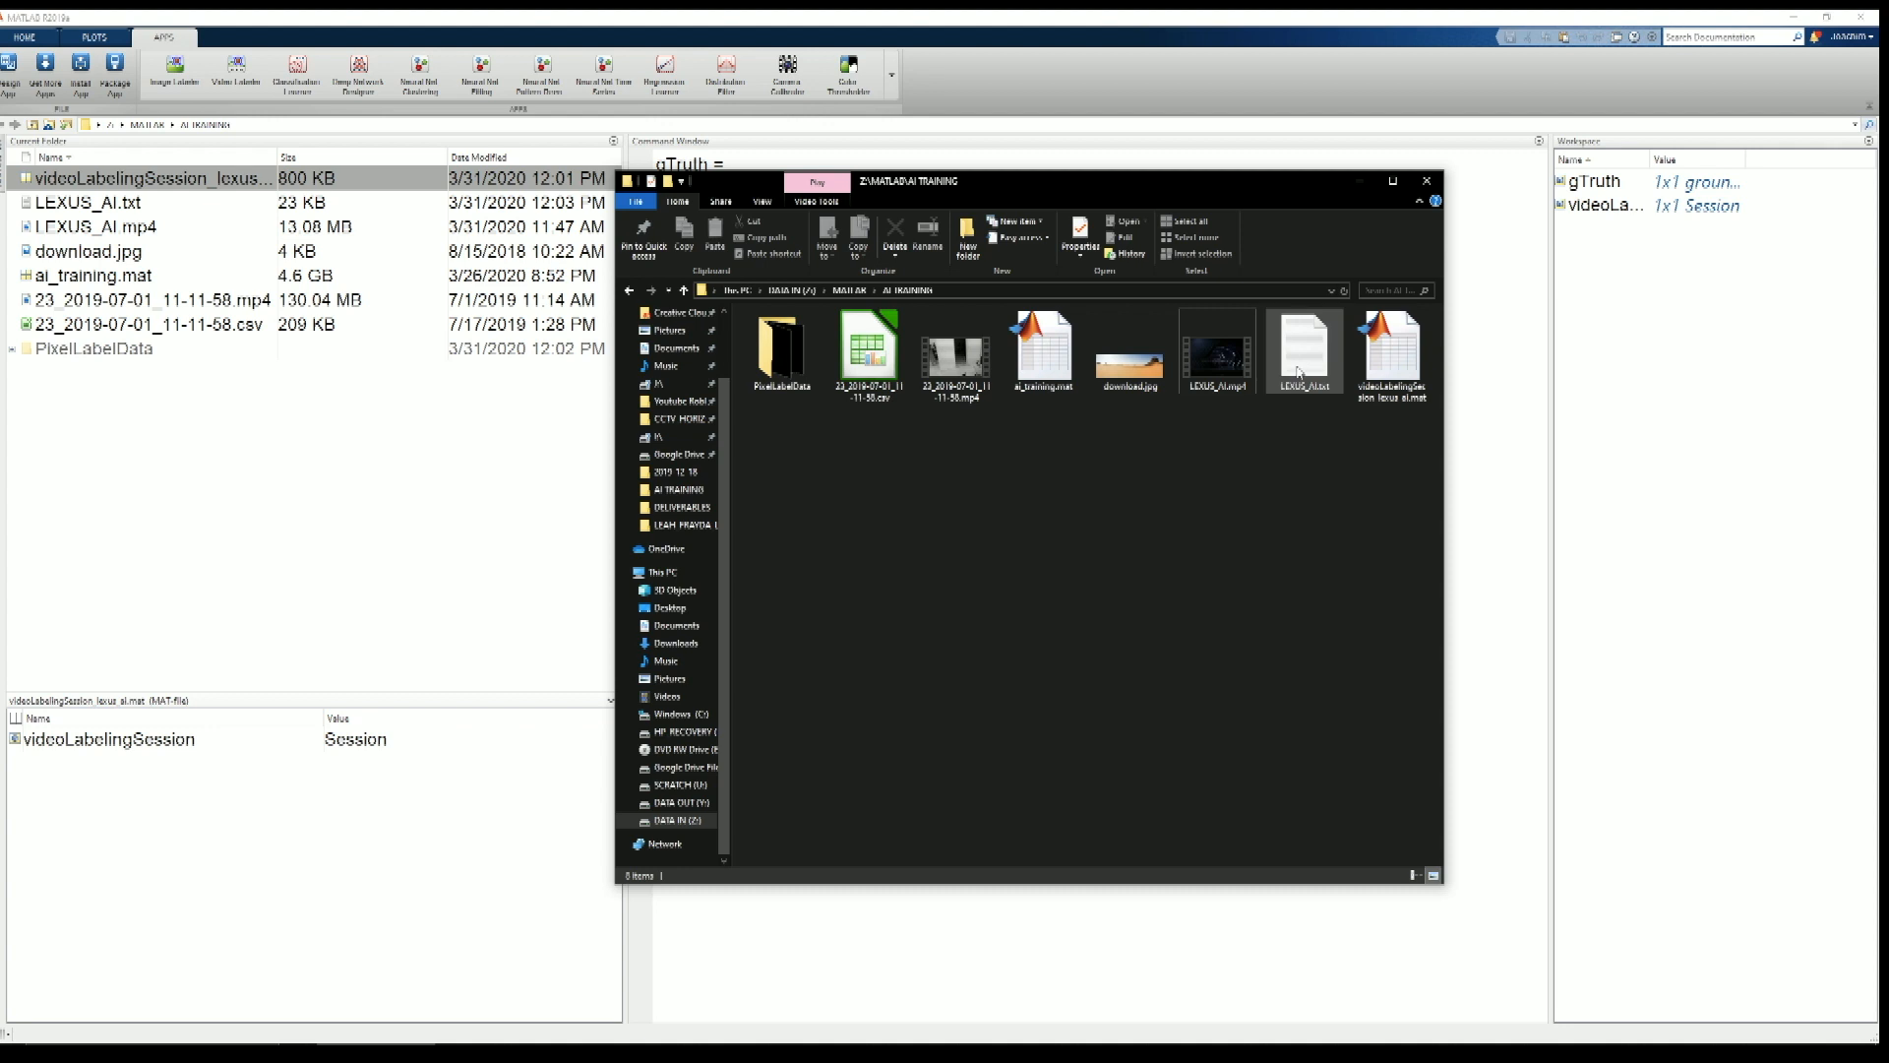
{"action": "left_click", "coordinate": [1299, 372]}
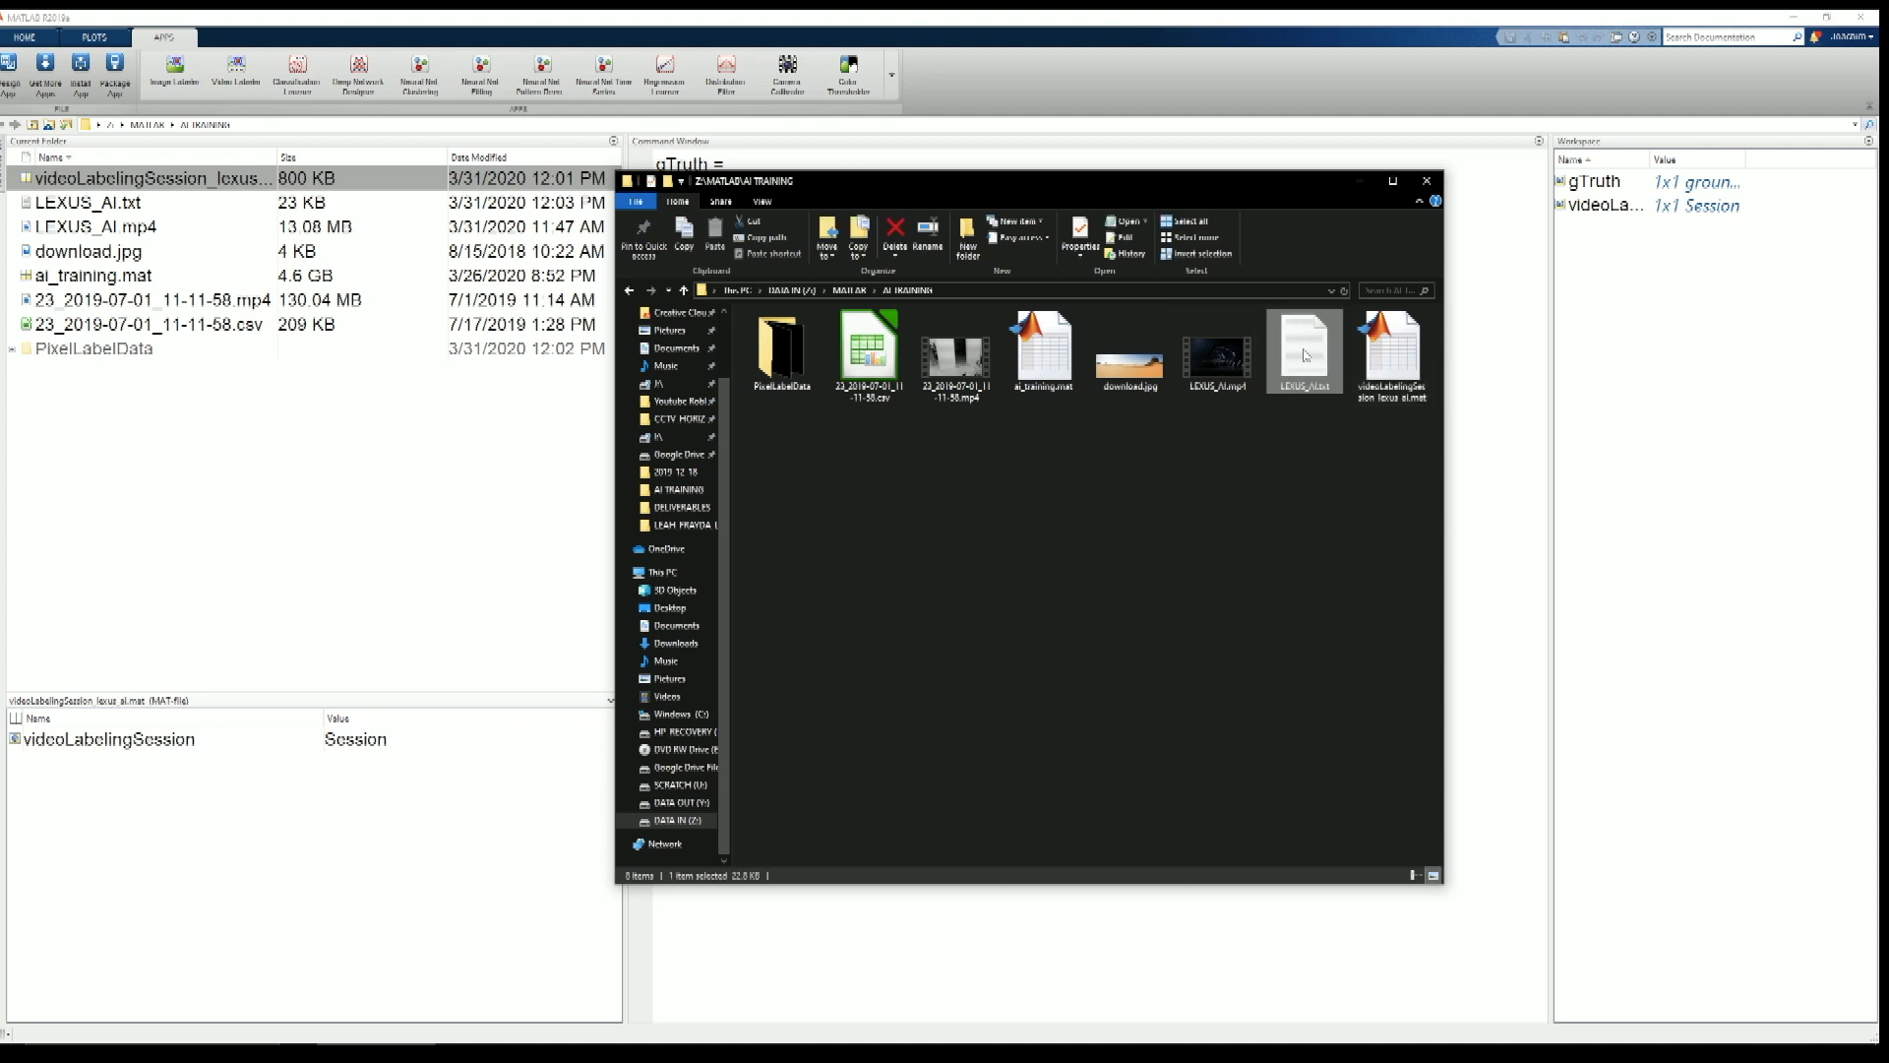
{"action": "double_click", "coordinate": [1306, 355]}
{"action": "scroll", "coordinate": [580, 492], "scroll_direction": "down", "scroll_amount": 20}
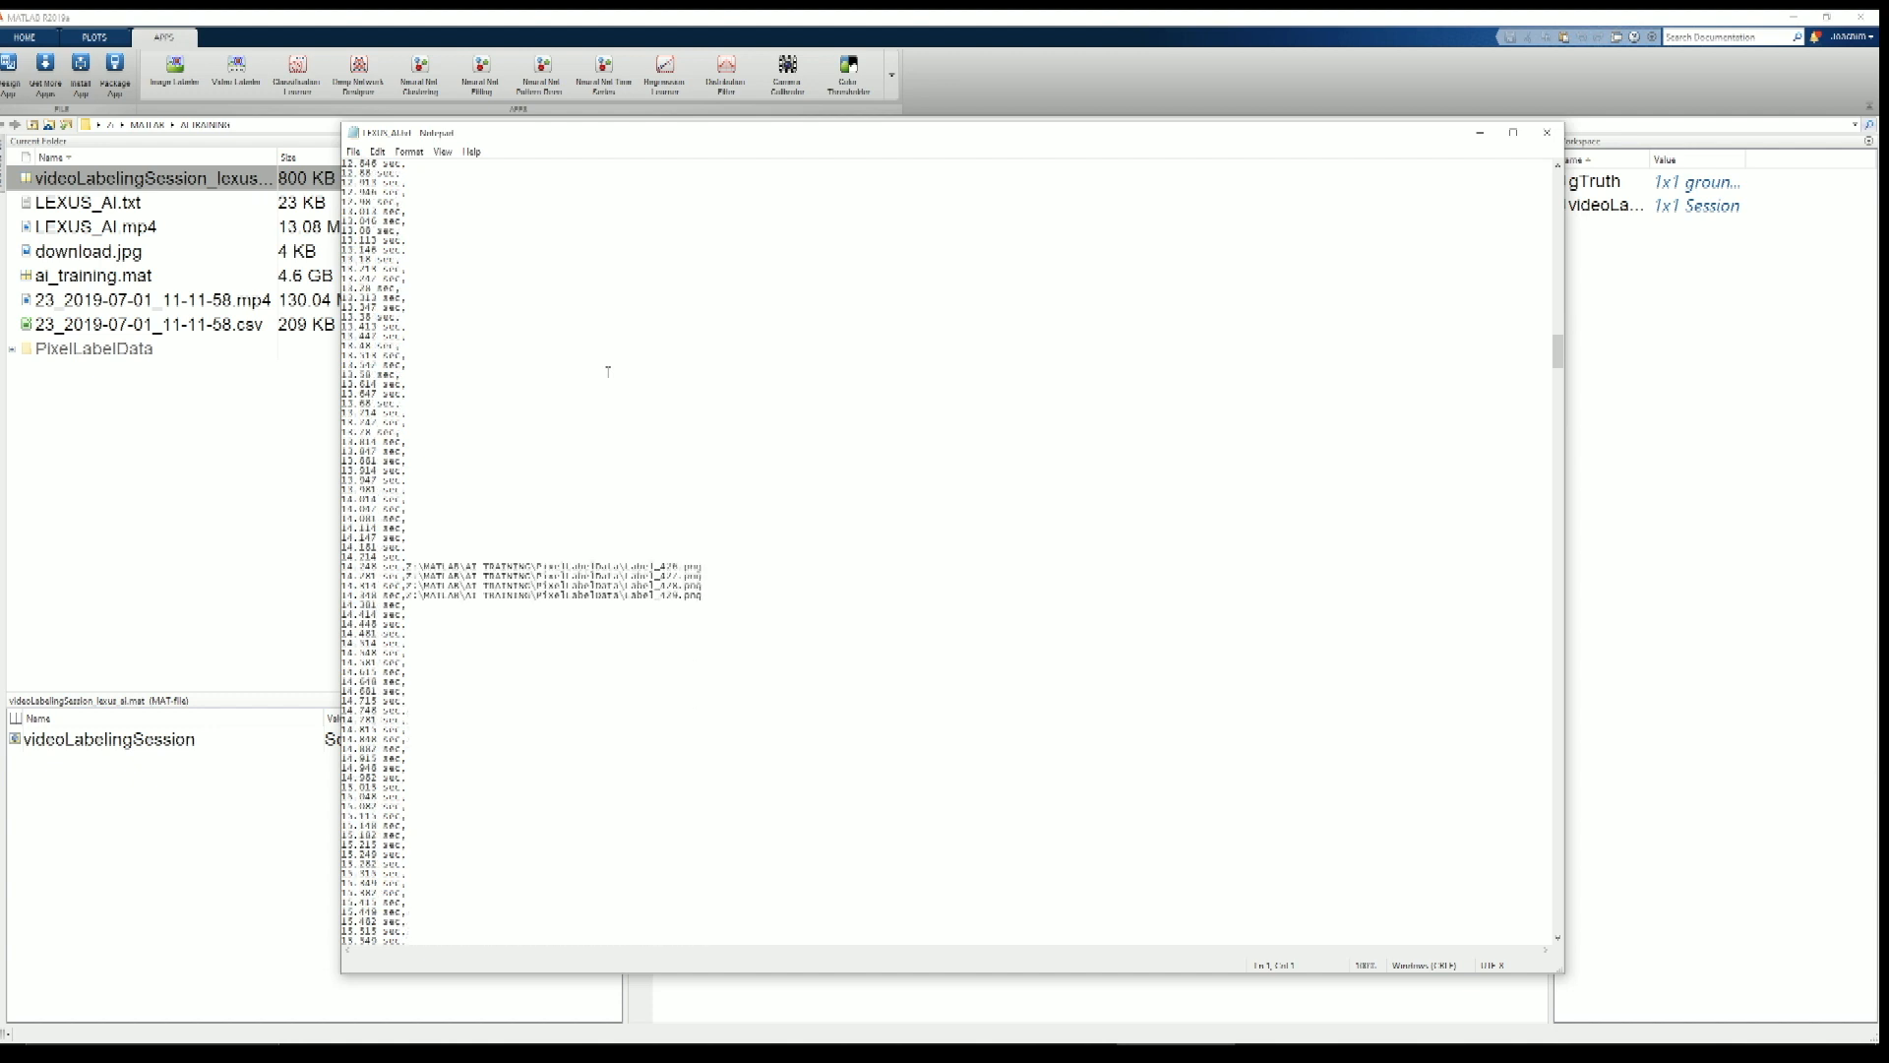
{"action": "left_click_drag", "start_coordinate": [707, 537], "coordinate": [473, 569]}
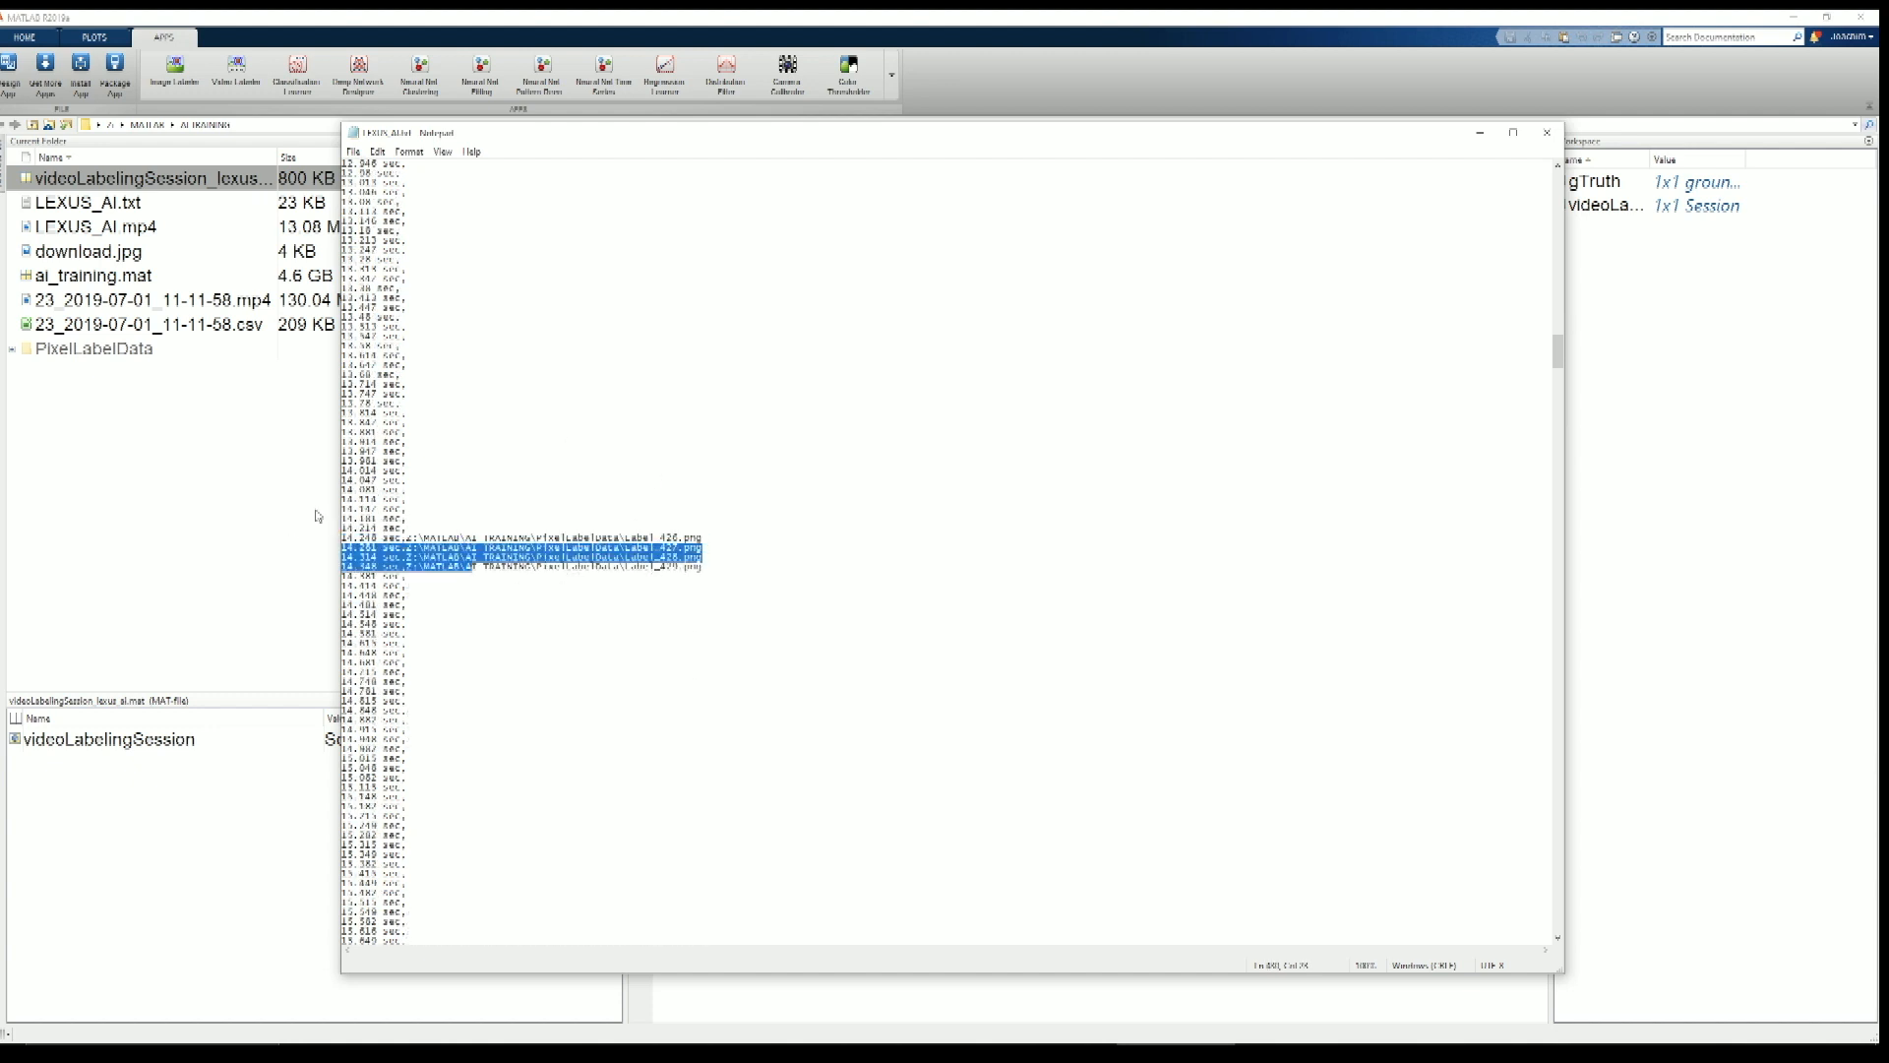
Return to MATLAB, expand the PixelLabelData folder and preview the exported label images Label_426.png to Label_429.png
{"action": "left_click", "coordinate": [12, 350]}
{"action": "left_click", "coordinate": [71, 353]}
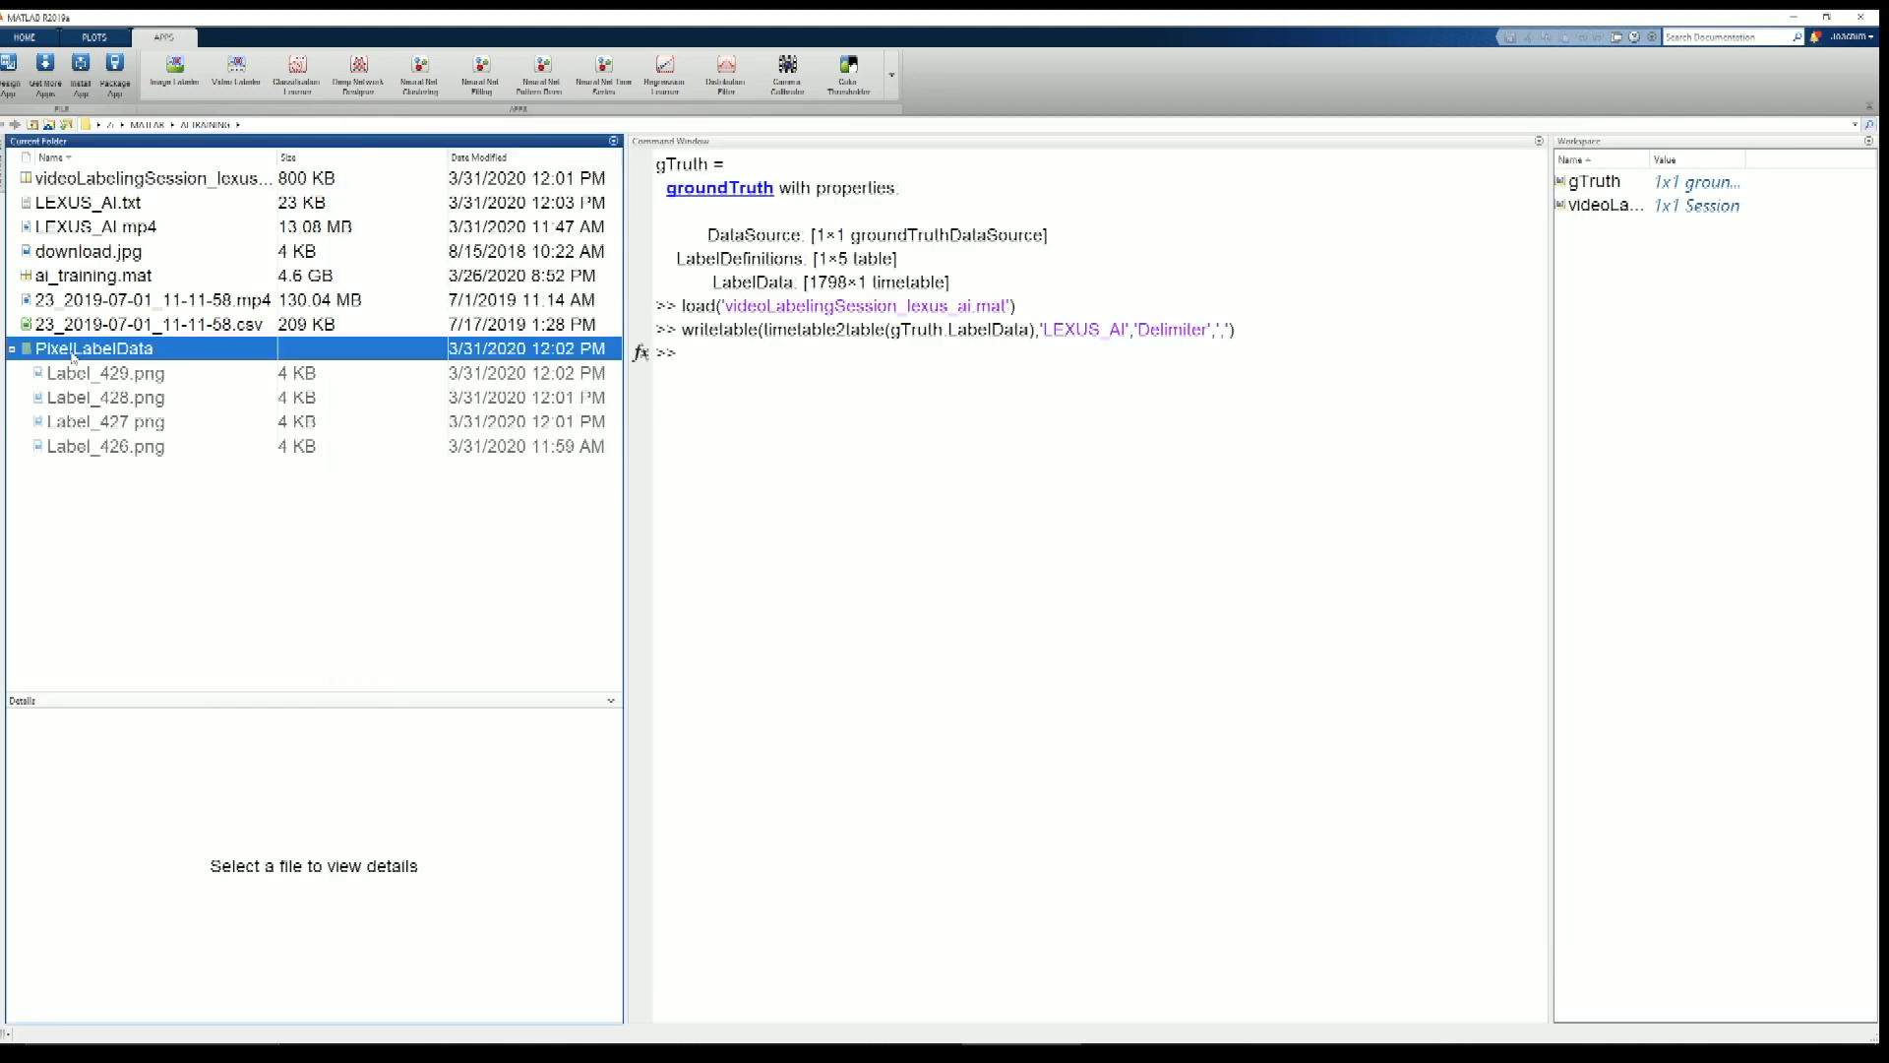
{"action": "left_click", "coordinate": [131, 383]}
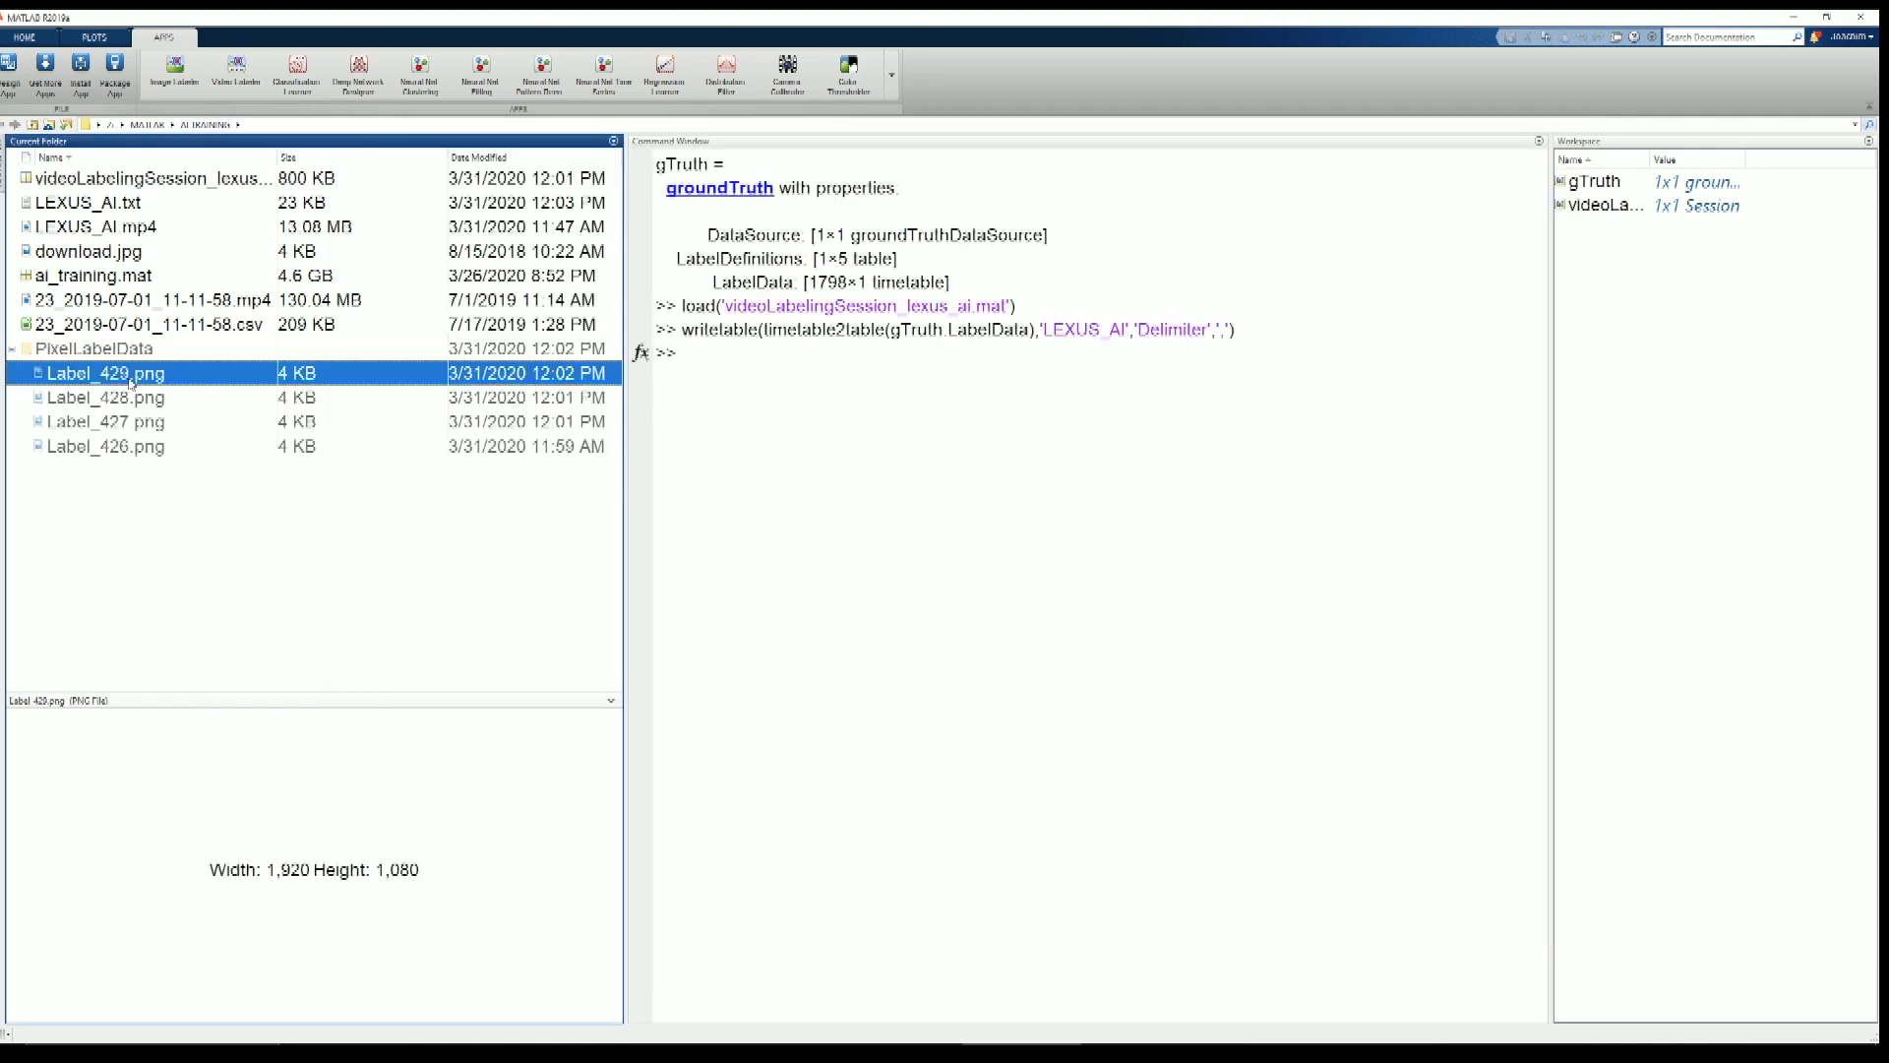
{"action": "left_click", "coordinate": [142, 409]}
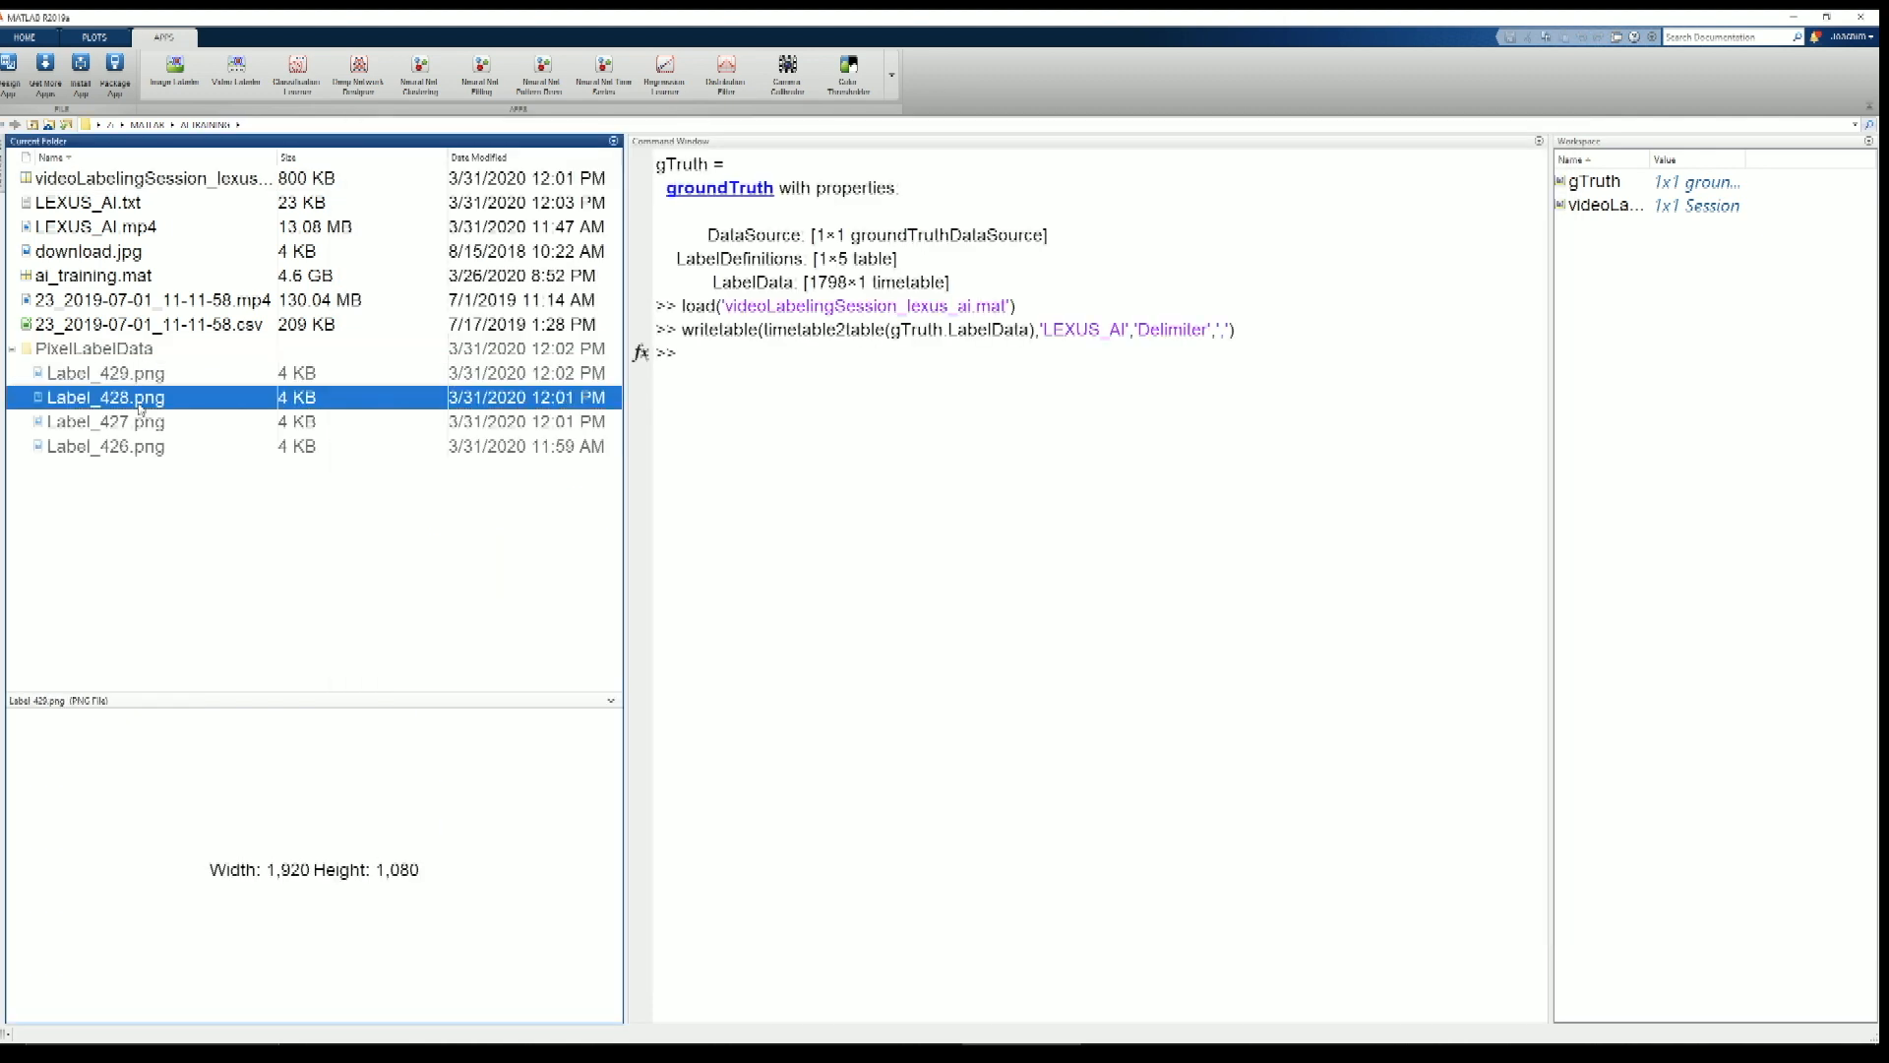
{"action": "left_click", "coordinate": [120, 452]}
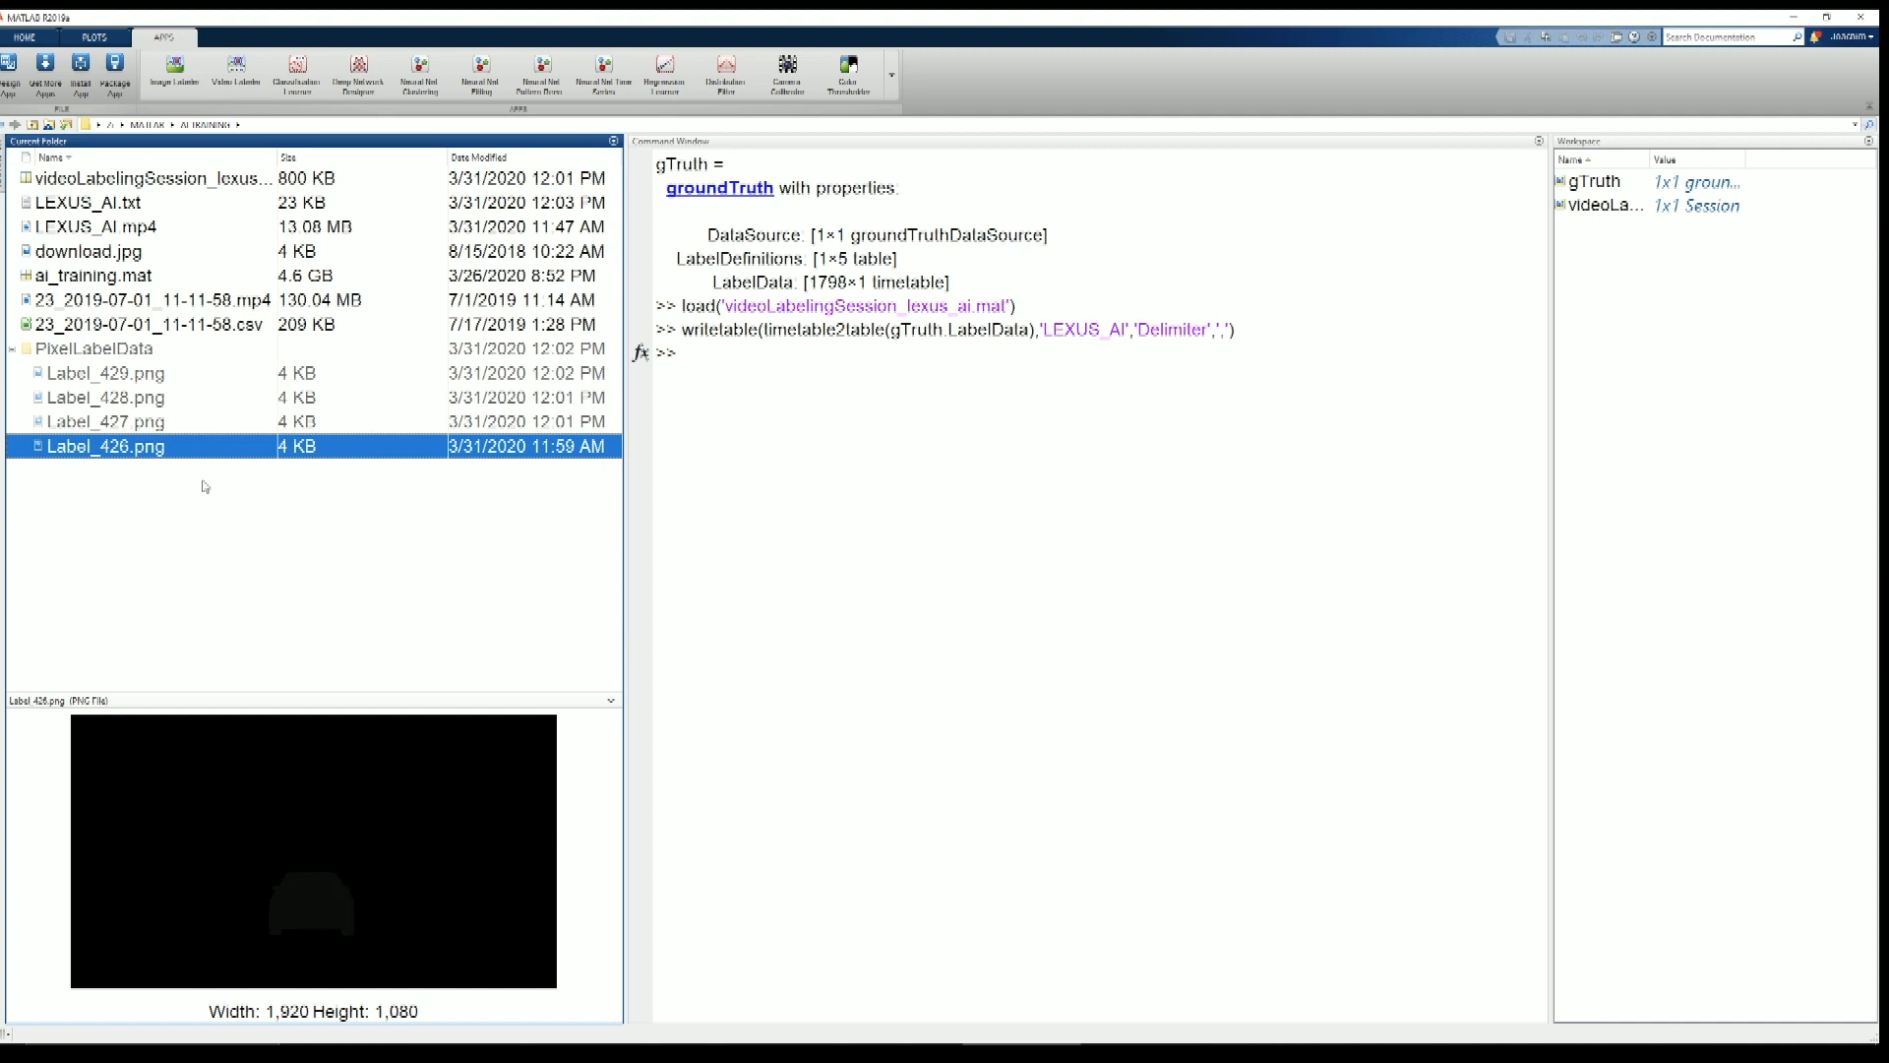
{"action": "left_click", "coordinate": [147, 427]}
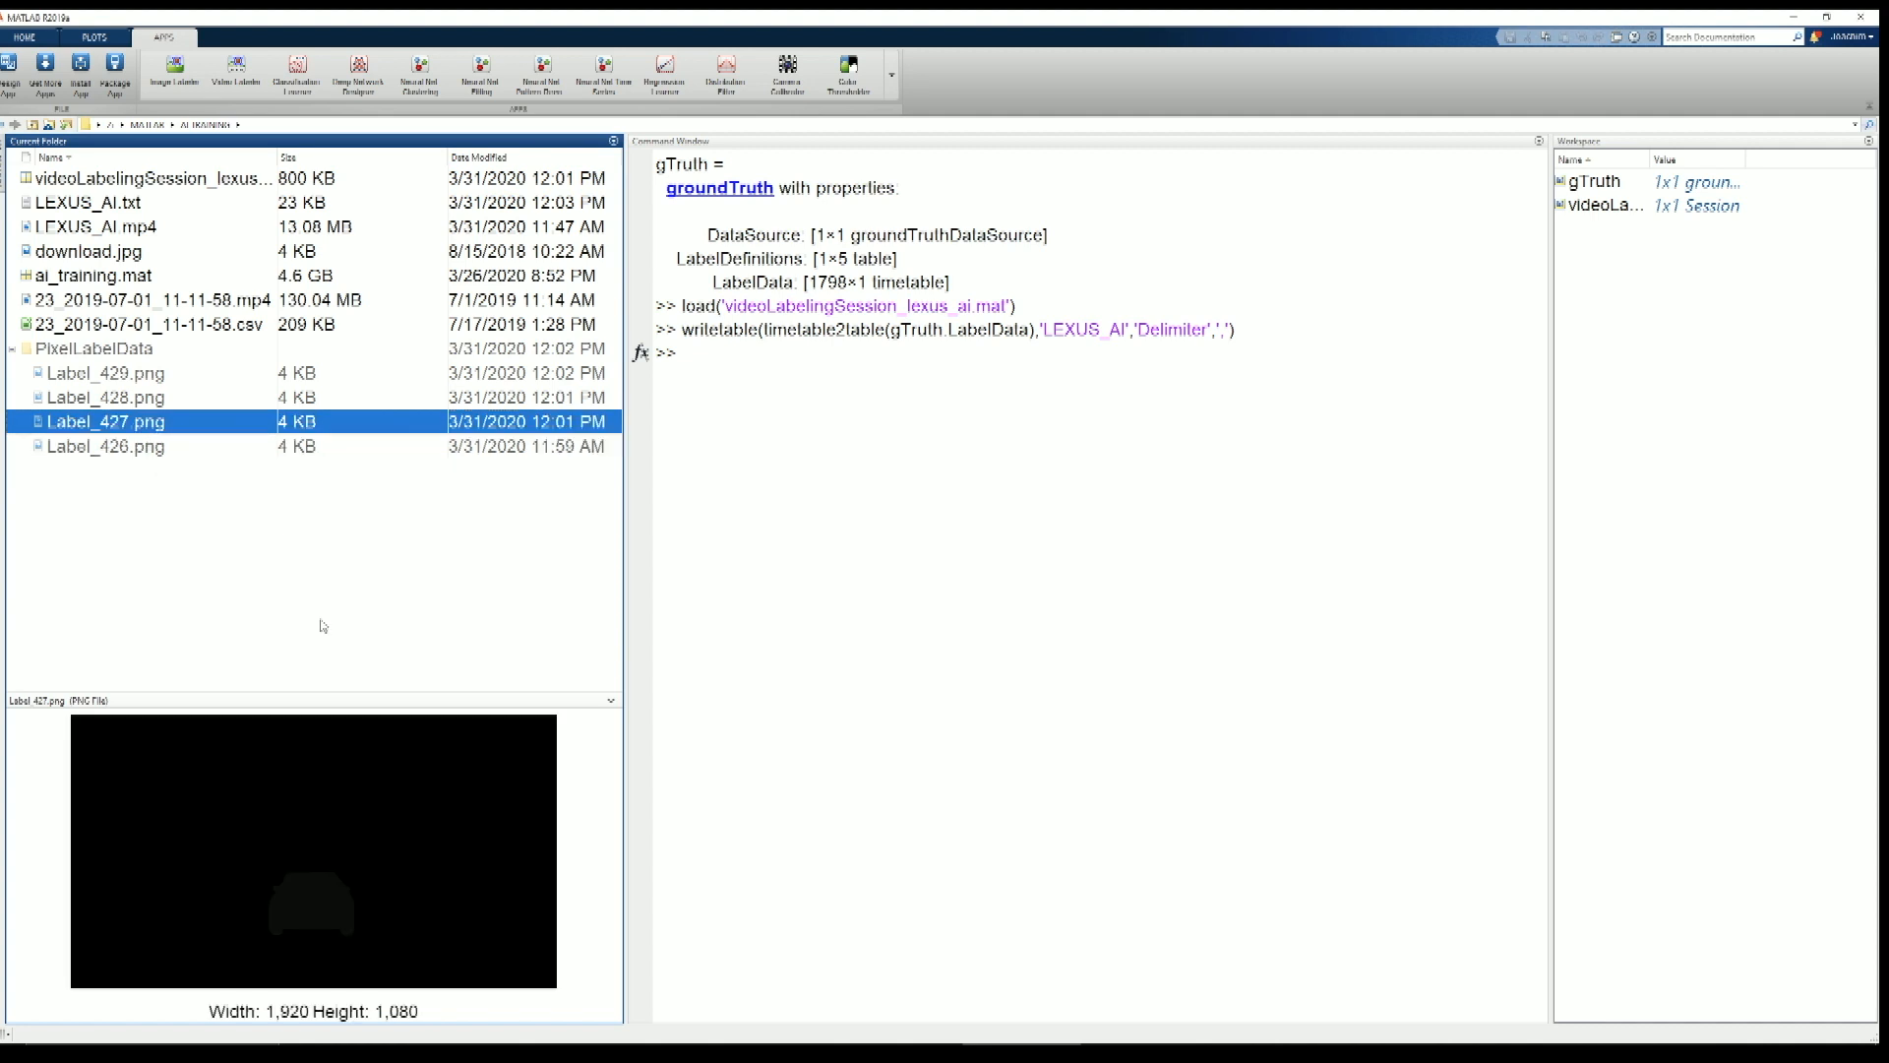